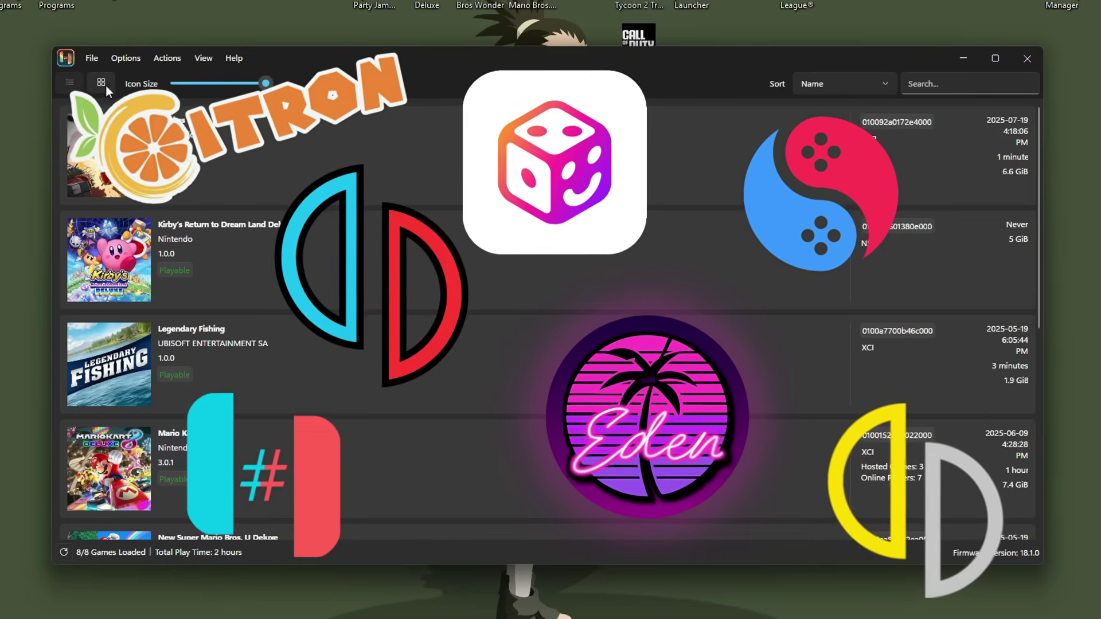
Step: Switch the game library to grid view and toggle the display of game names under the covers
click(101, 83)
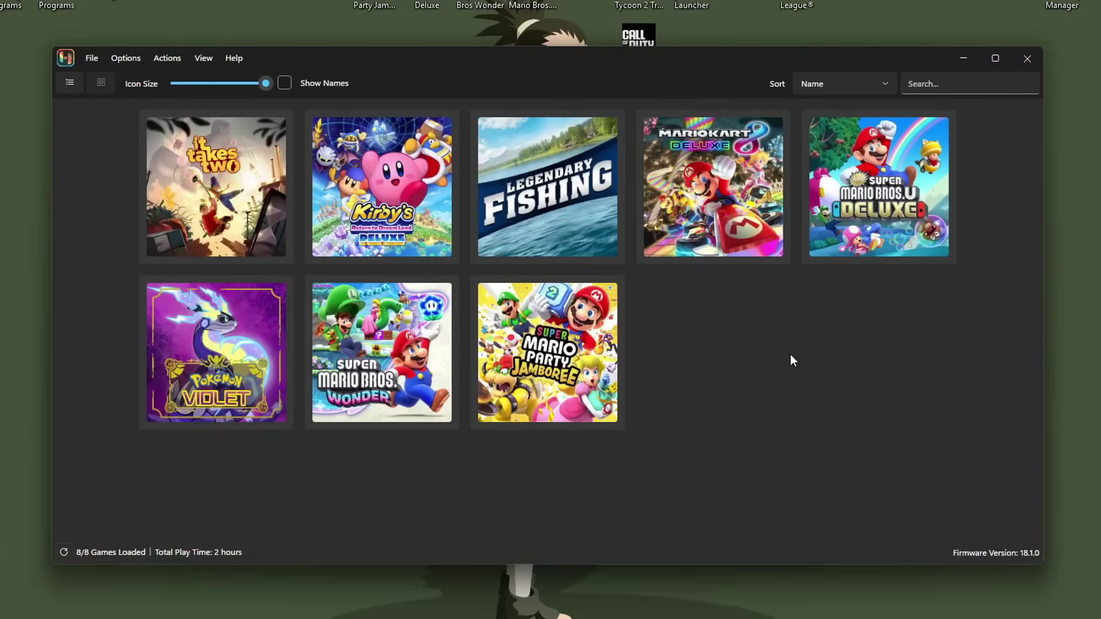
drag(258, 84, 224, 86)
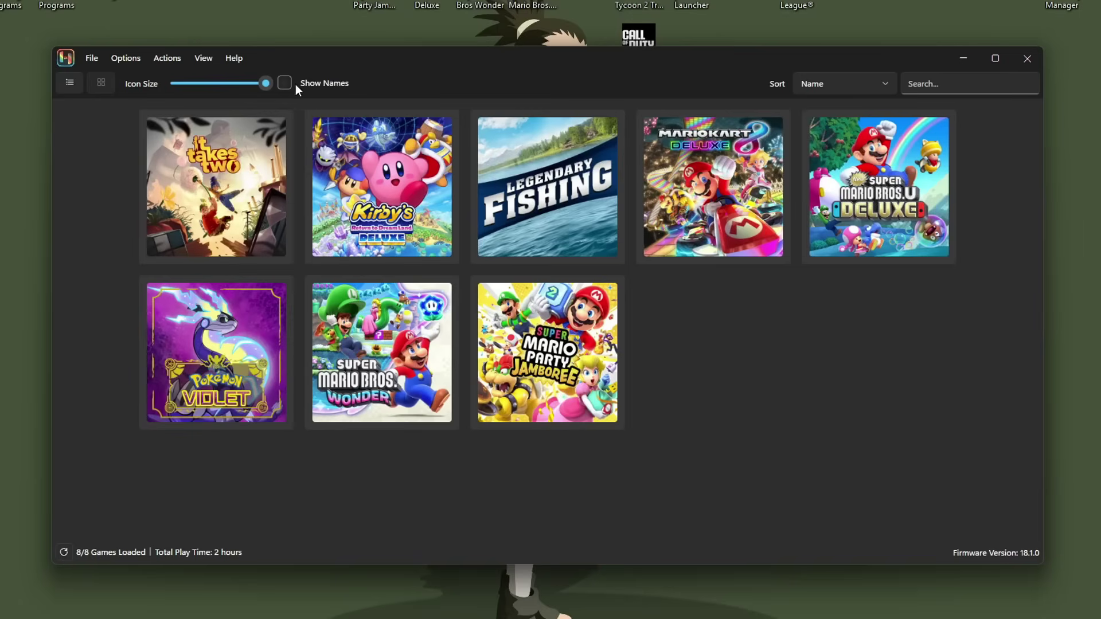
click(287, 84)
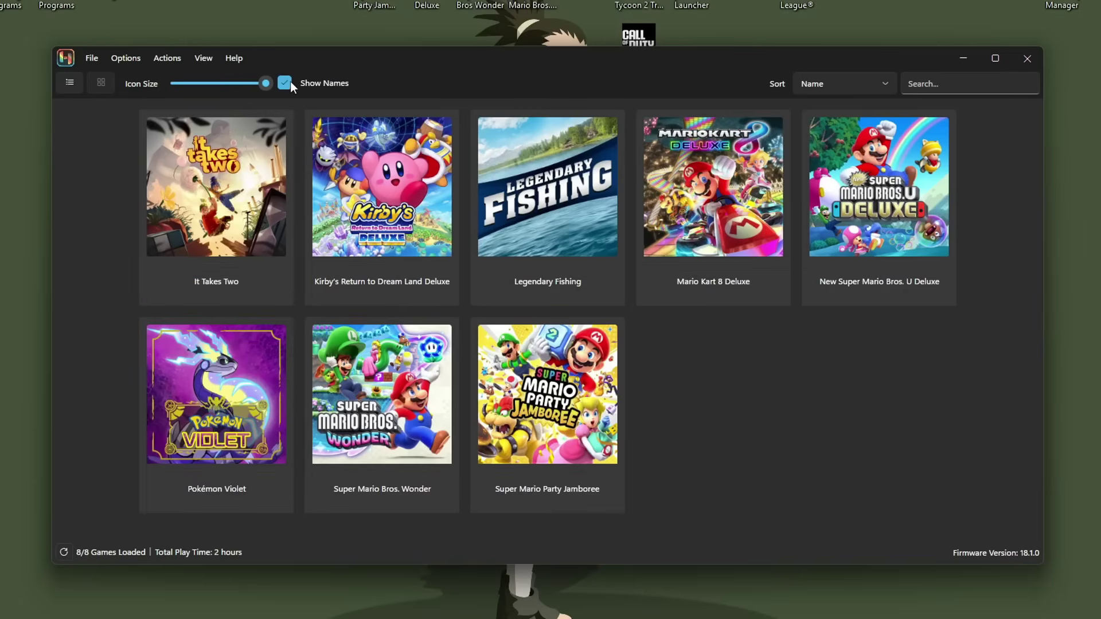
click(285, 84)
click(285, 83)
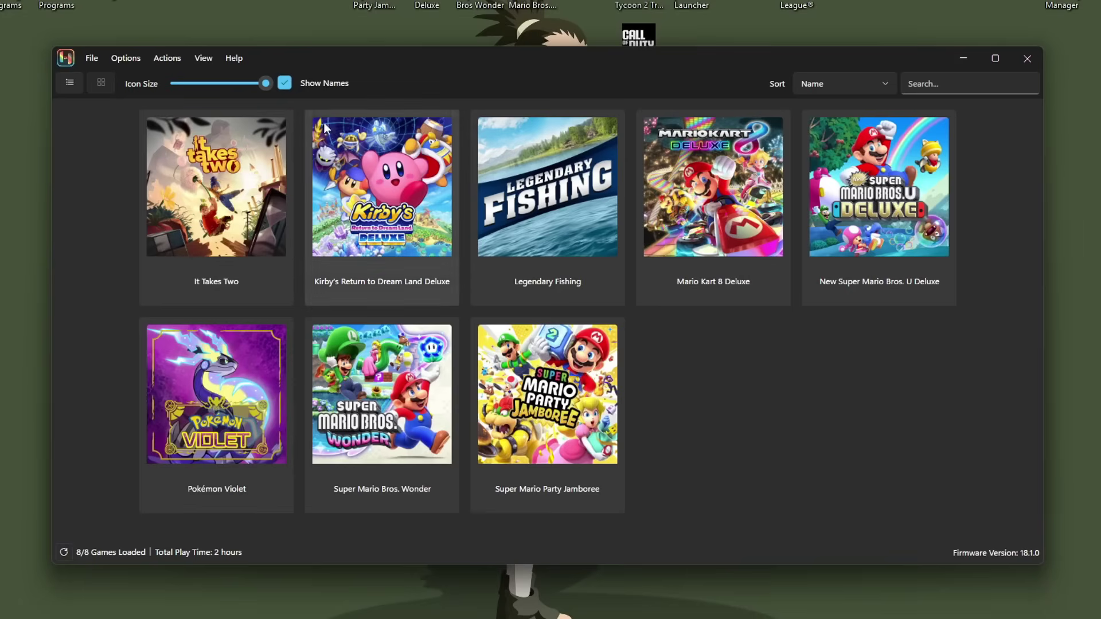
click(287, 86)
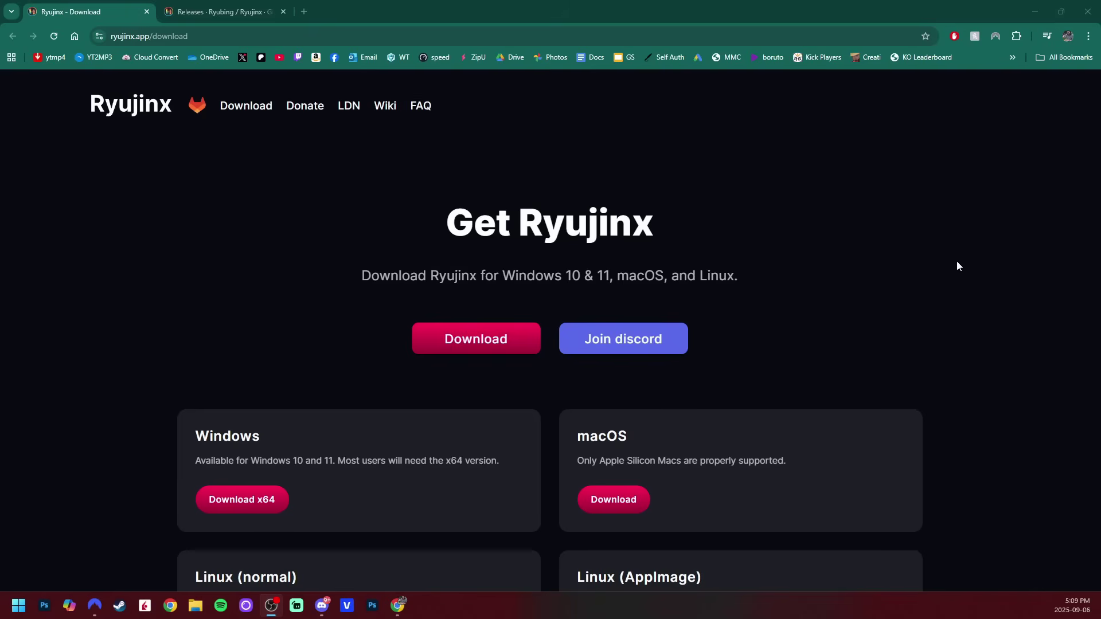
Step: Examine the platform downloads on the Ryujinx download page and the packages listed under release 1.3.2
scroll(957, 266, down, 3)
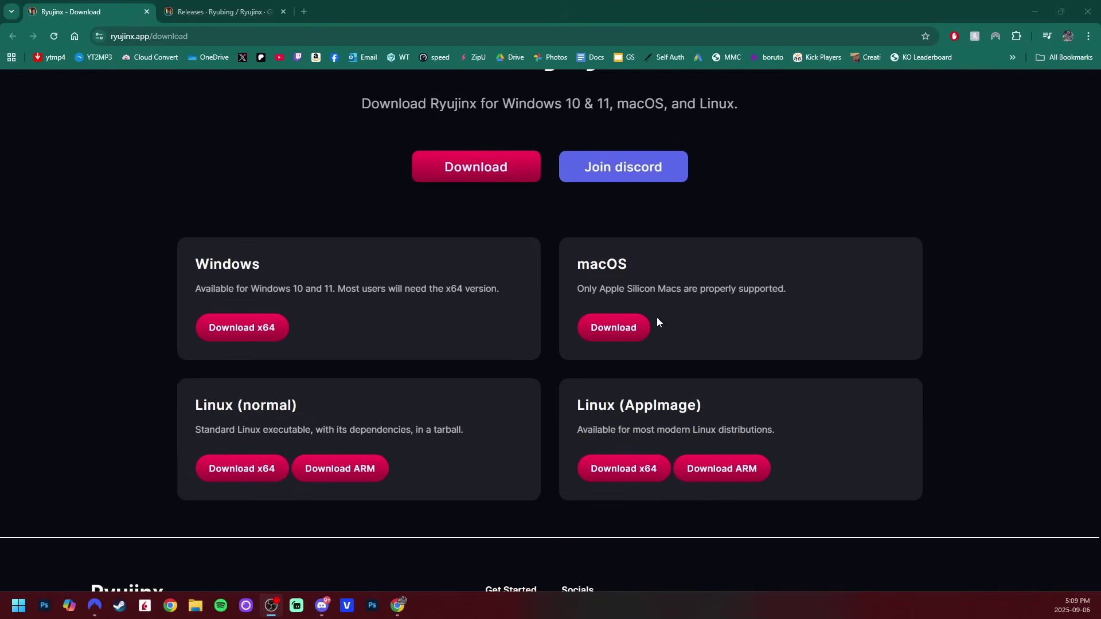
scroll(878, 363, up, 3)
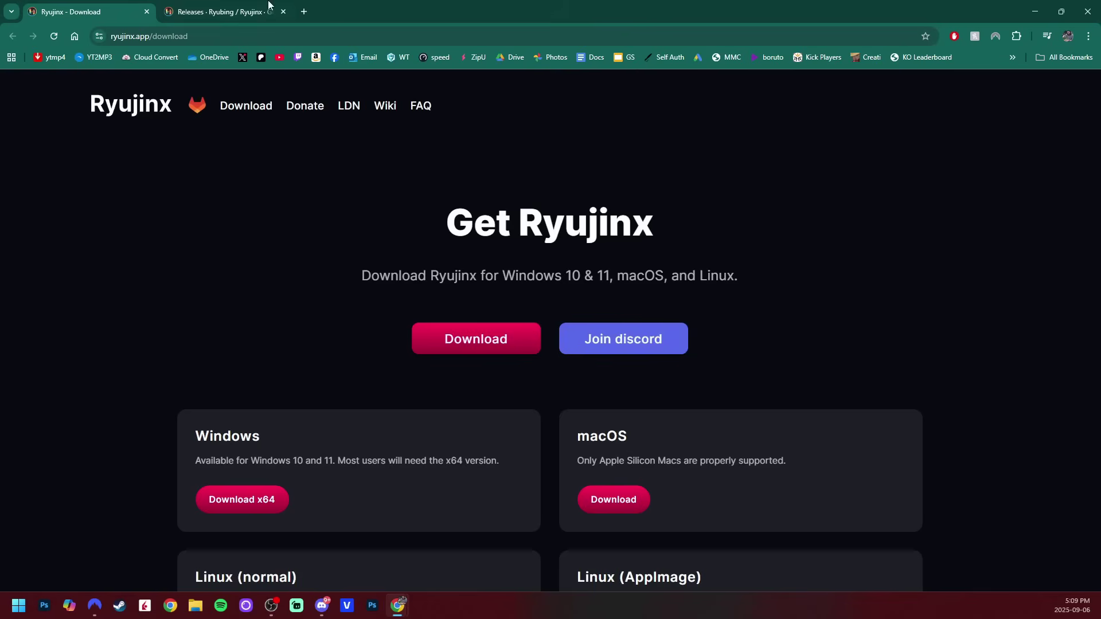
key(ctrl+Tab)
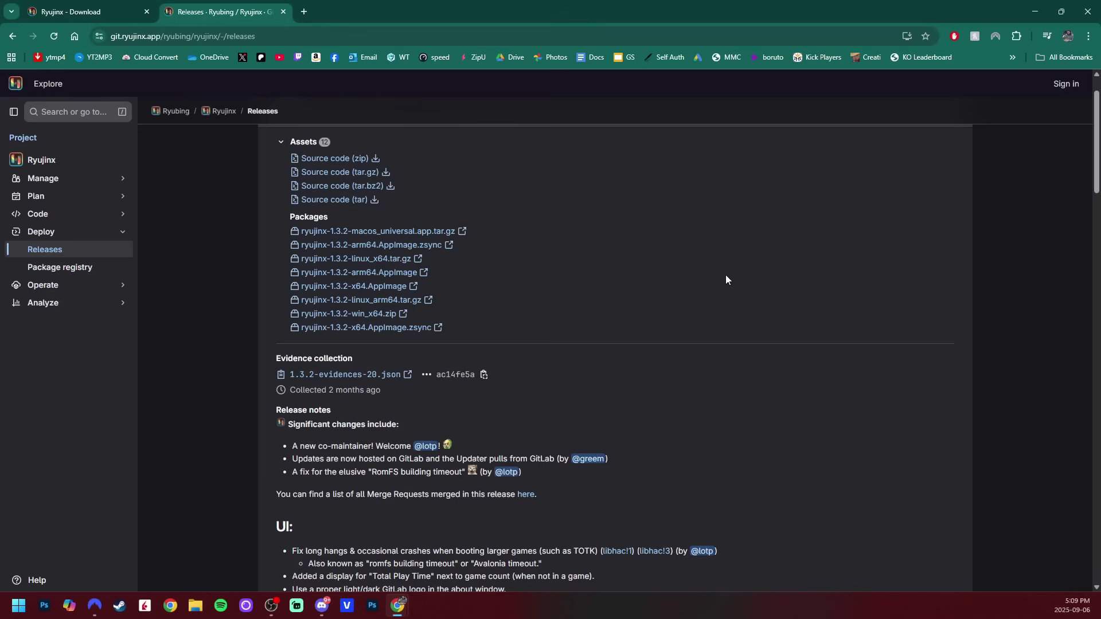
scroll(726, 276, up, 1)
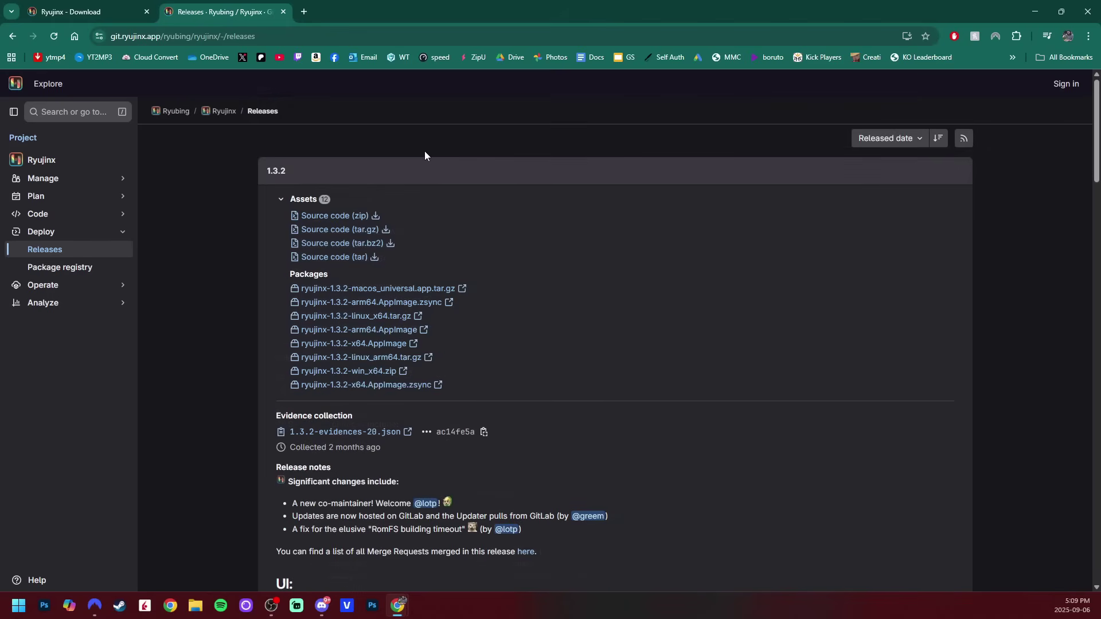
click(48, 7)
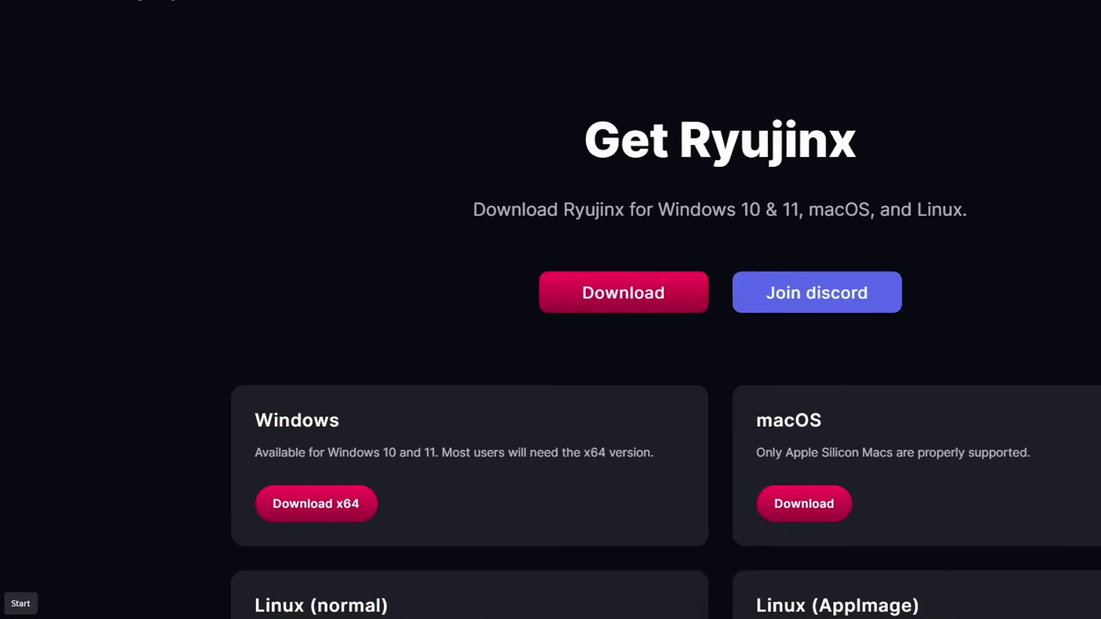
Step: Search Windows for "about" and open the About your PC system settings
click(21, 616)
text(about)
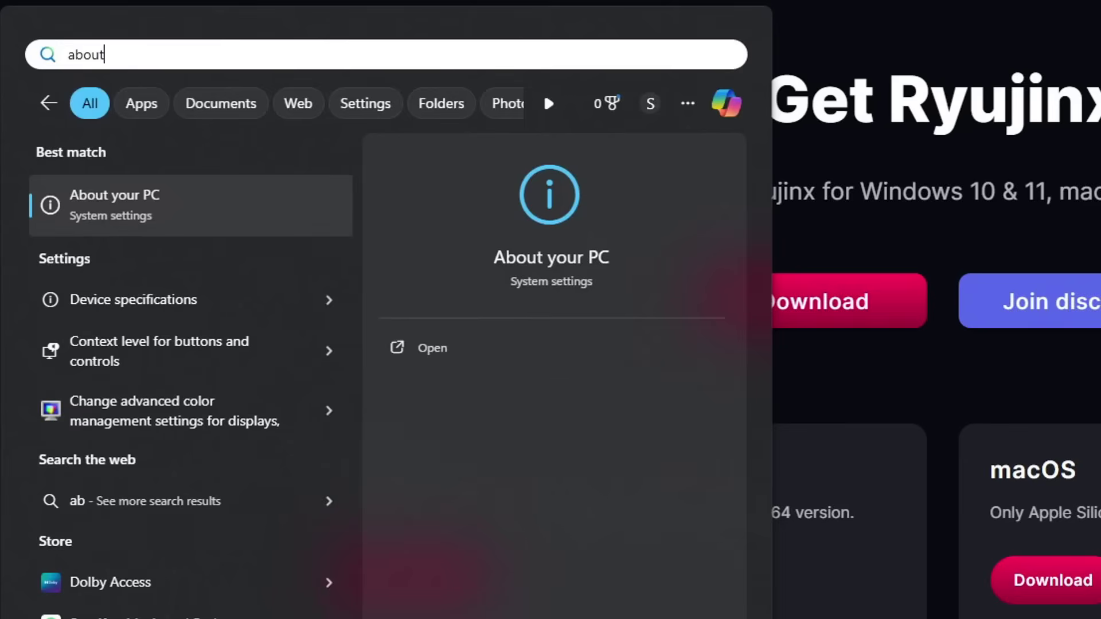
key(Return)
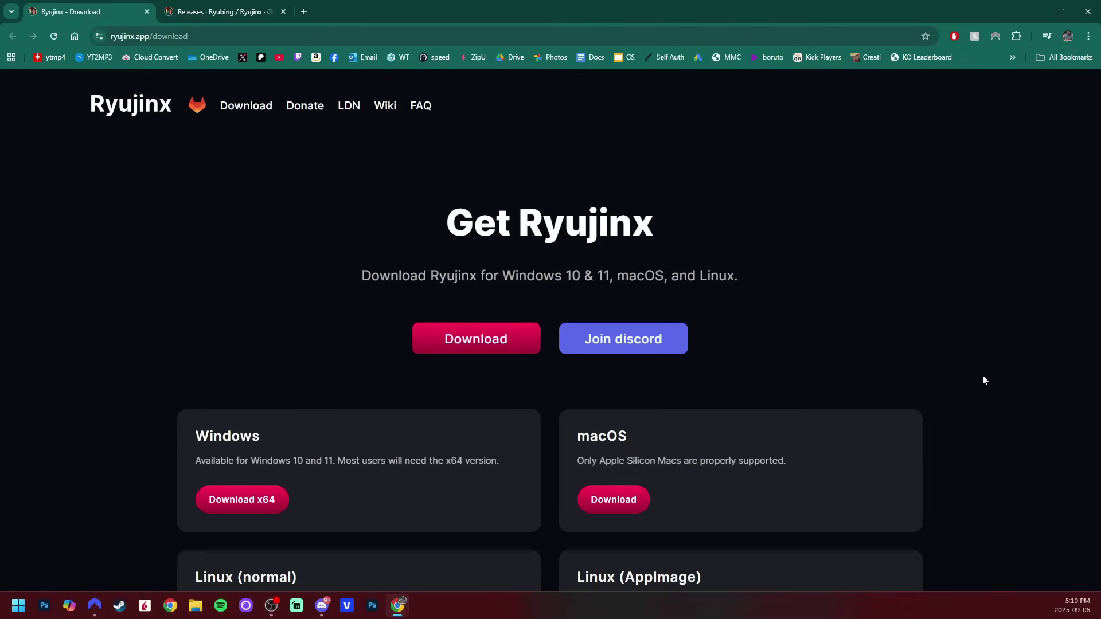
Step: Download ryujinx-1.3.2-win_x64.zip from the packages of release 1.3.2 on the Ryujinx releases page
scroll(1003, 344, down, 3)
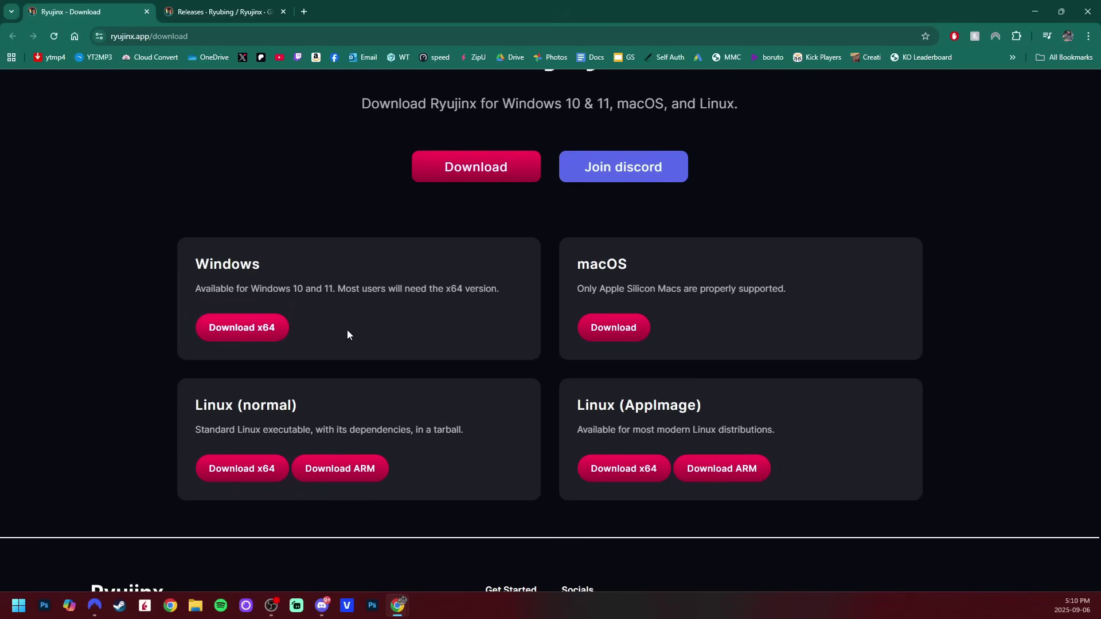
key(ctrl+Tab)
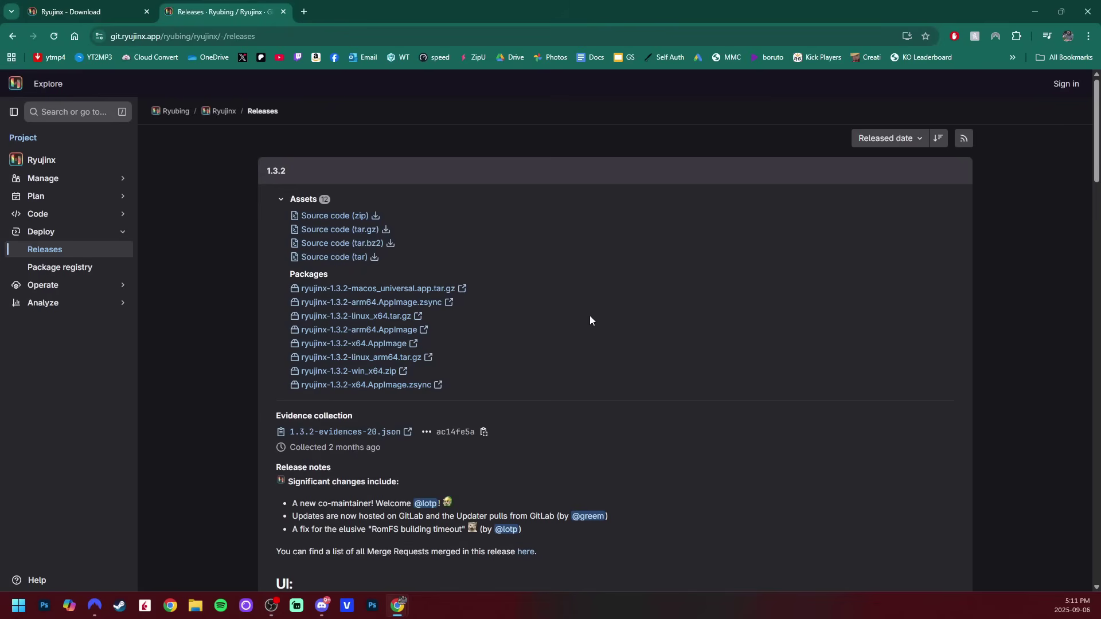
click(383, 373)
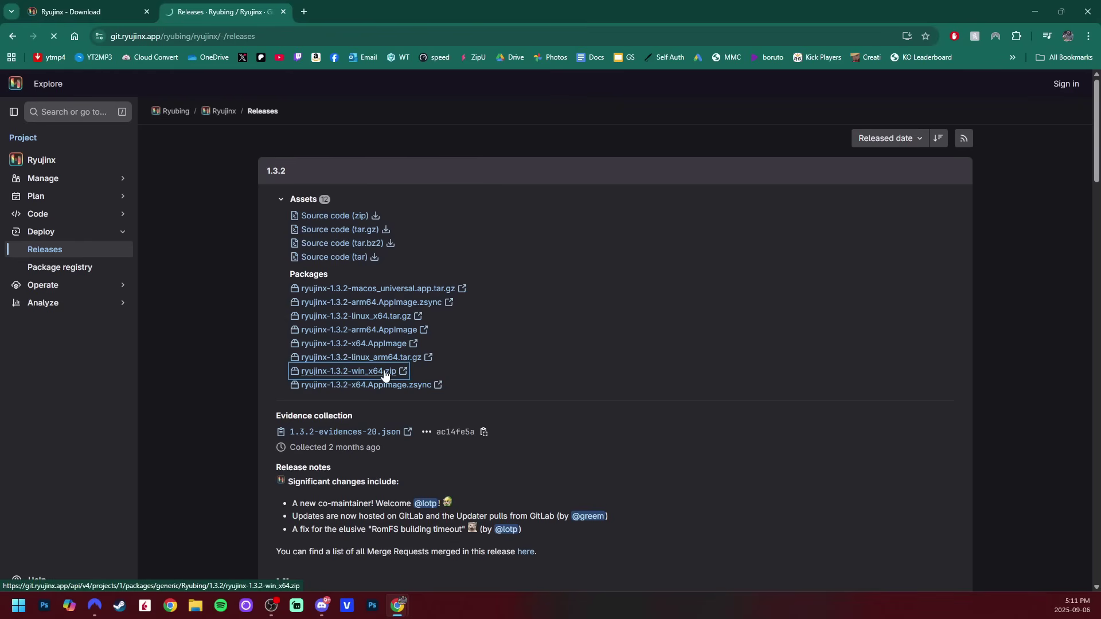
click(719, 247)
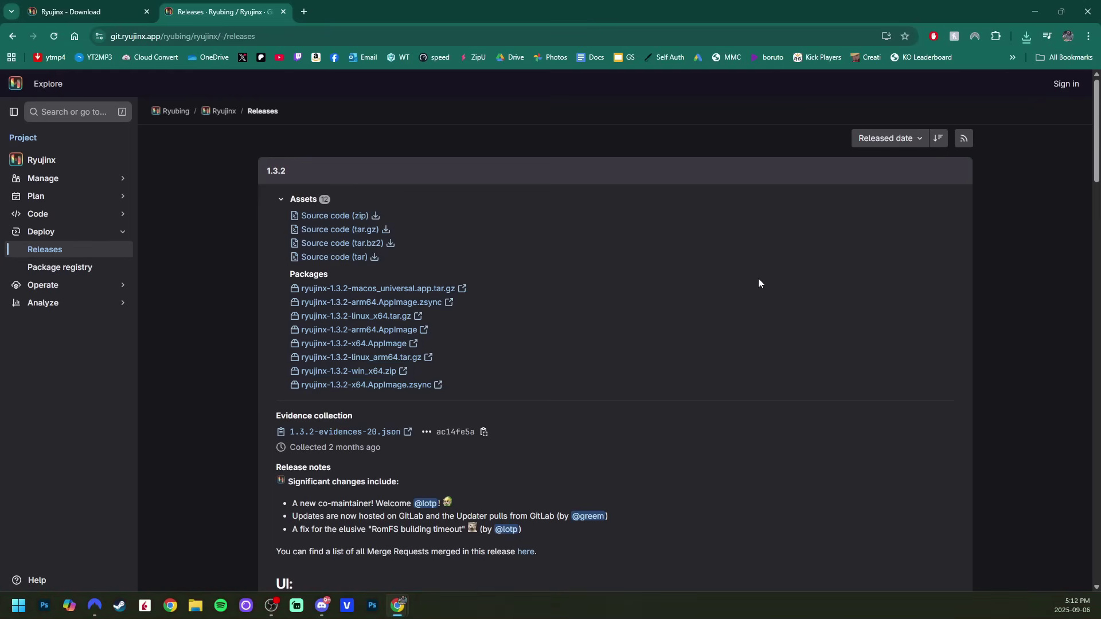
Step: Switch to File Explorer, open ryujinx-1.3.2-win_x64.zip in Downloads and select its publish folder
click(1036, 11)
click(195, 606)
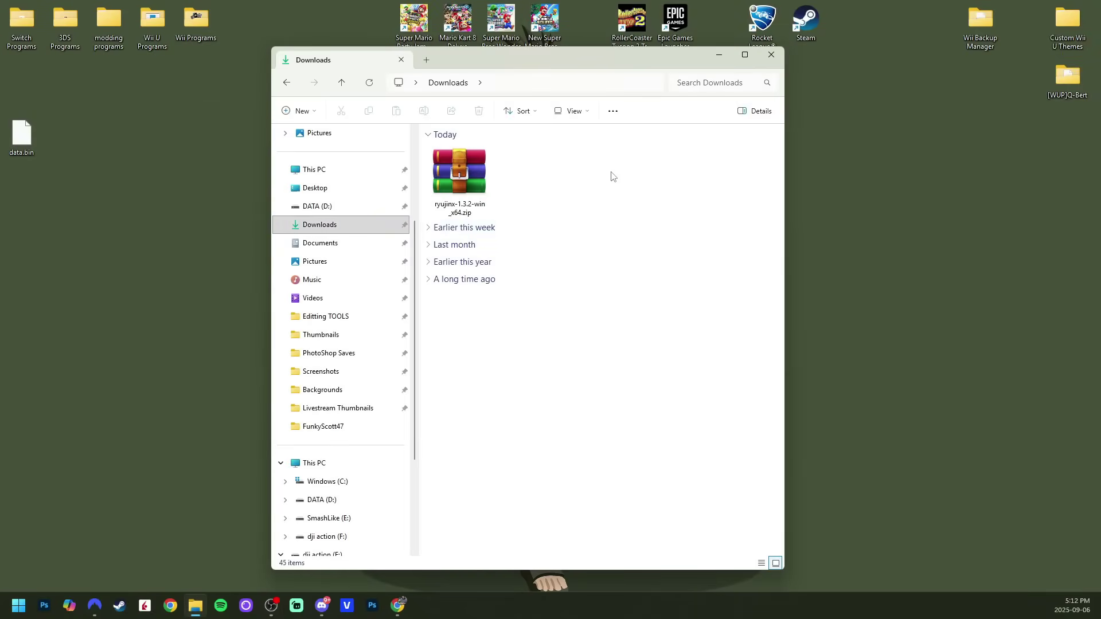
double_click(436, 185)
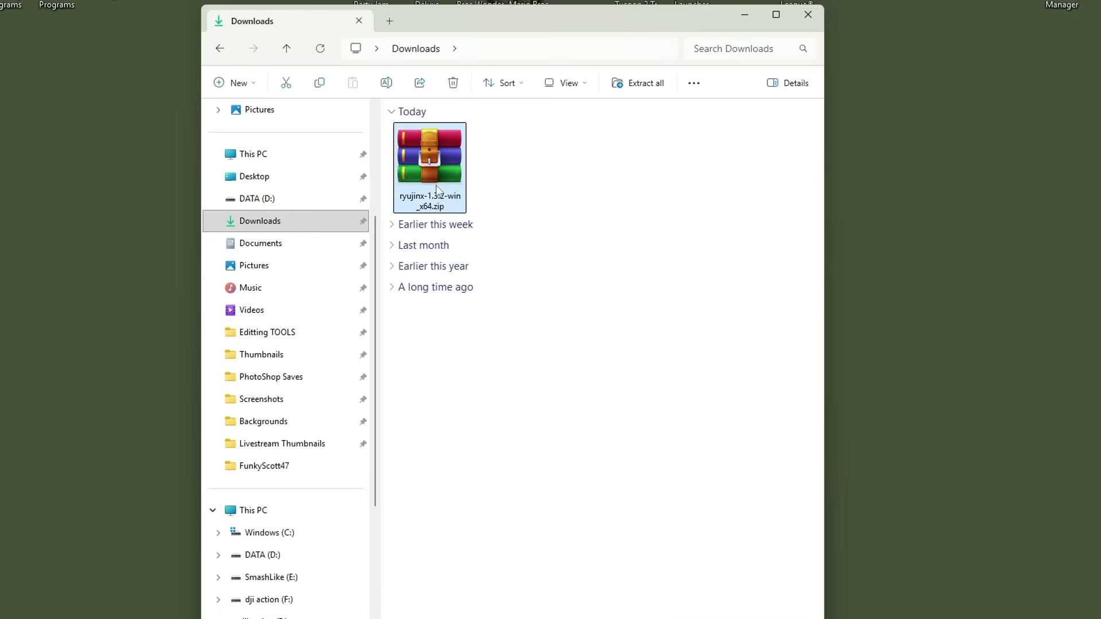
click(450, 131)
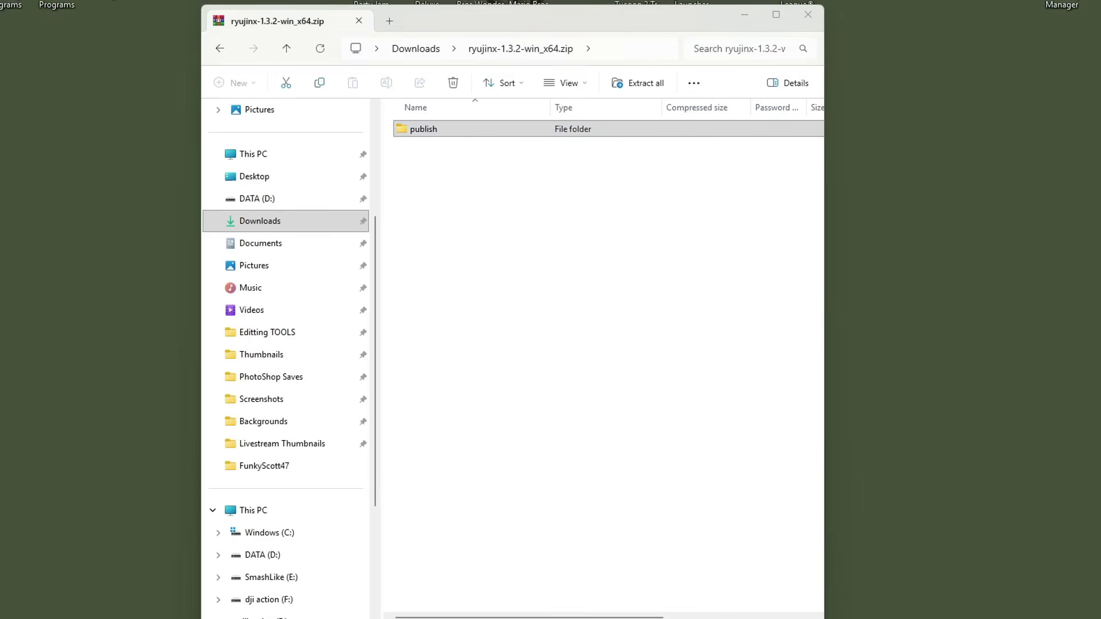
Step: Open the emulators folder on the SmashLike (E:) drive in a second window beside the archive
click(101, 308)
drag(655, 32, 853, 23)
double_click(791, 184)
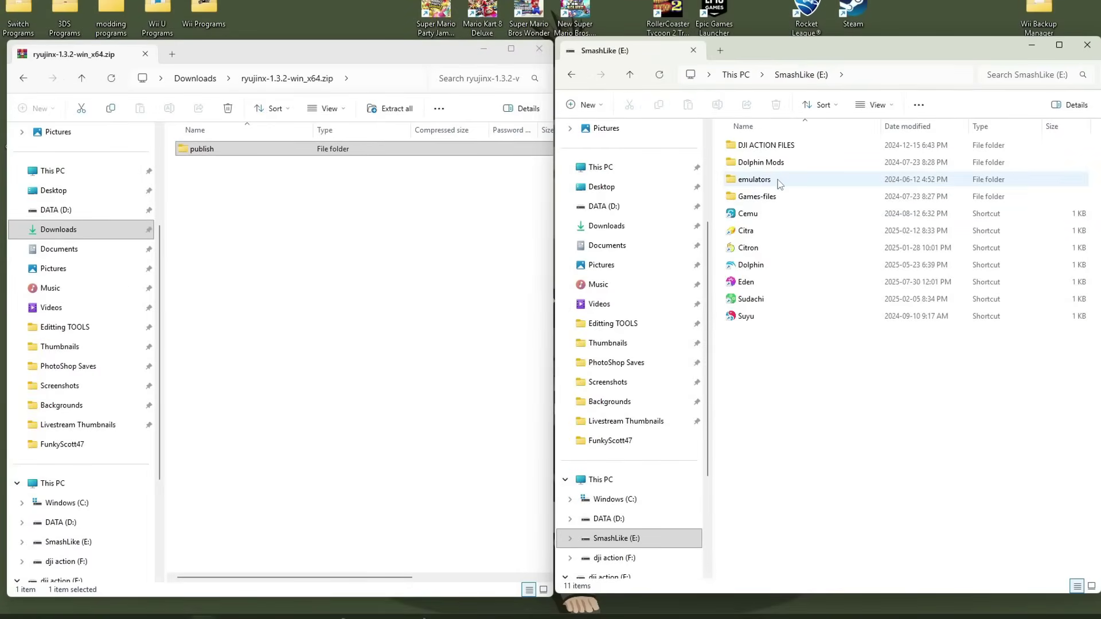
double_click(779, 183)
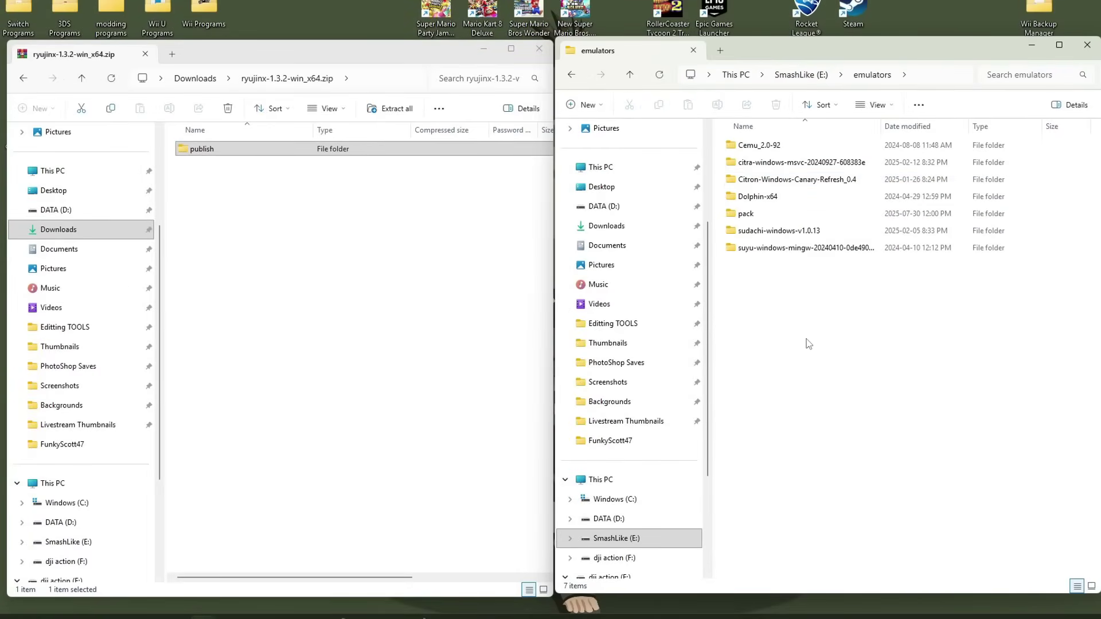
Step: Extract the publish folder from the archive into emulators and delete ryujinx-1.3.2-win_x64.zip from Downloads
click(352, 192)
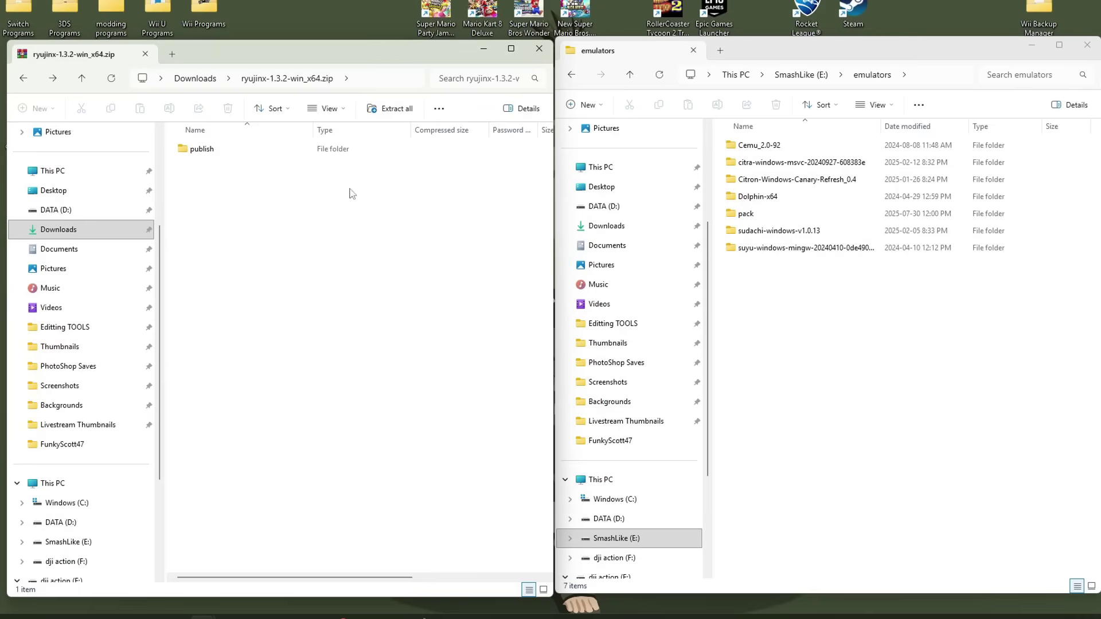
drag(202, 151, 814, 343)
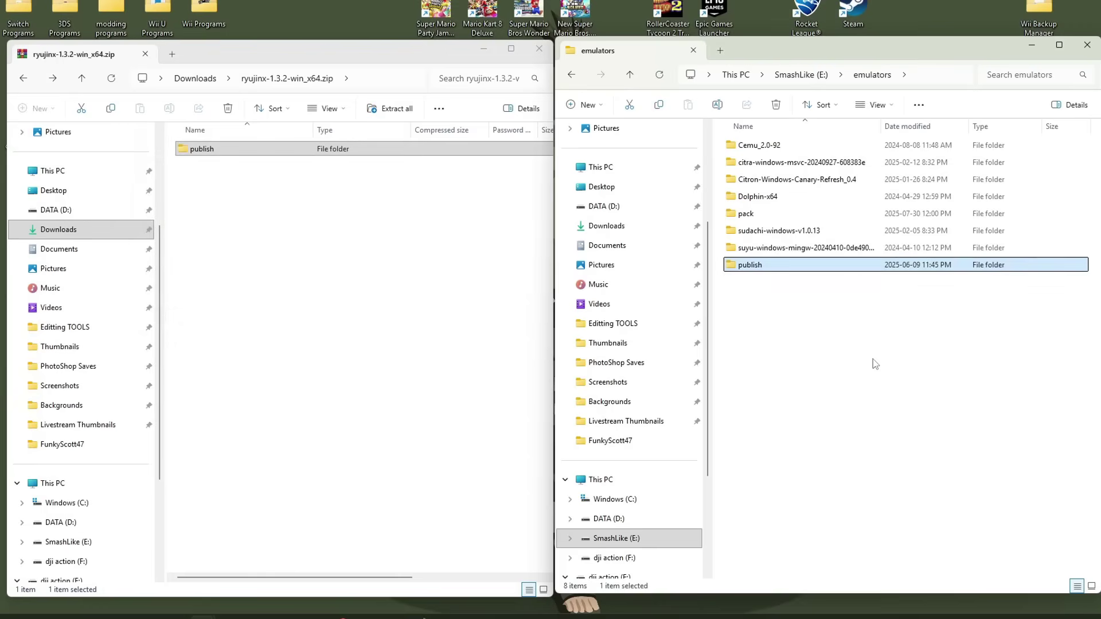
click(24, 78)
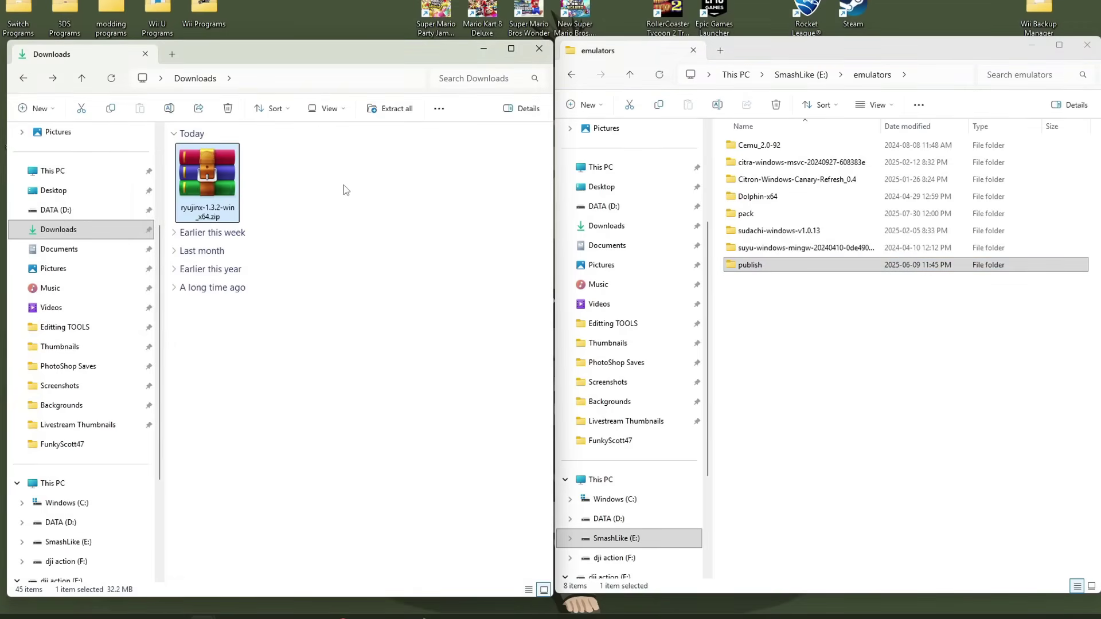
key(Delete)
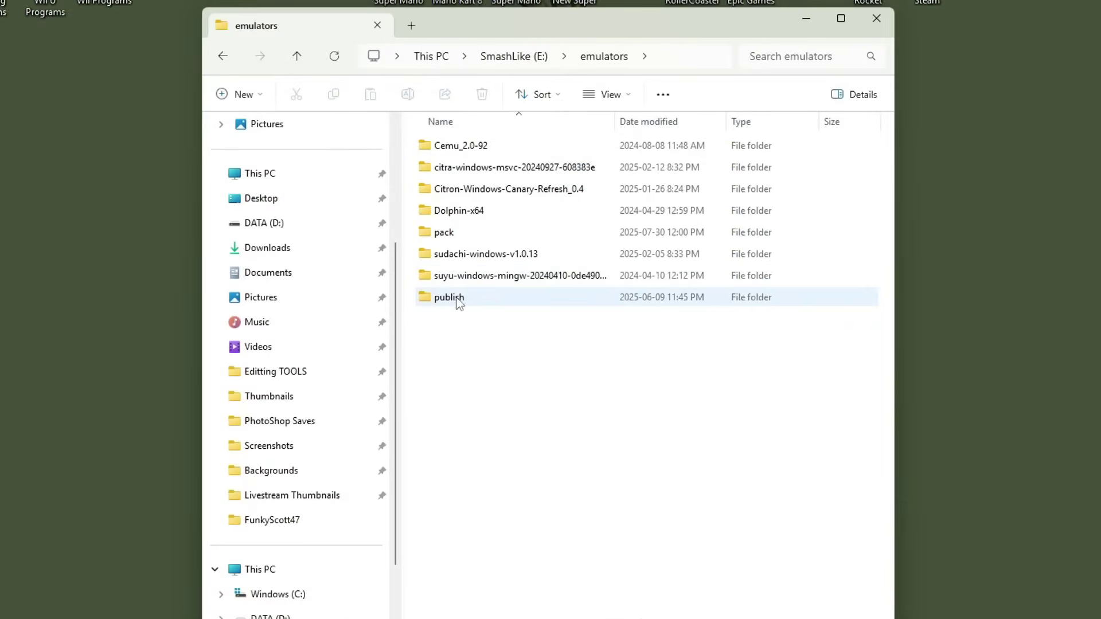
Step: Open the extracted publish folder and create a shortcut to Ryujinx.exe
double_click(459, 301)
click(477, 365)
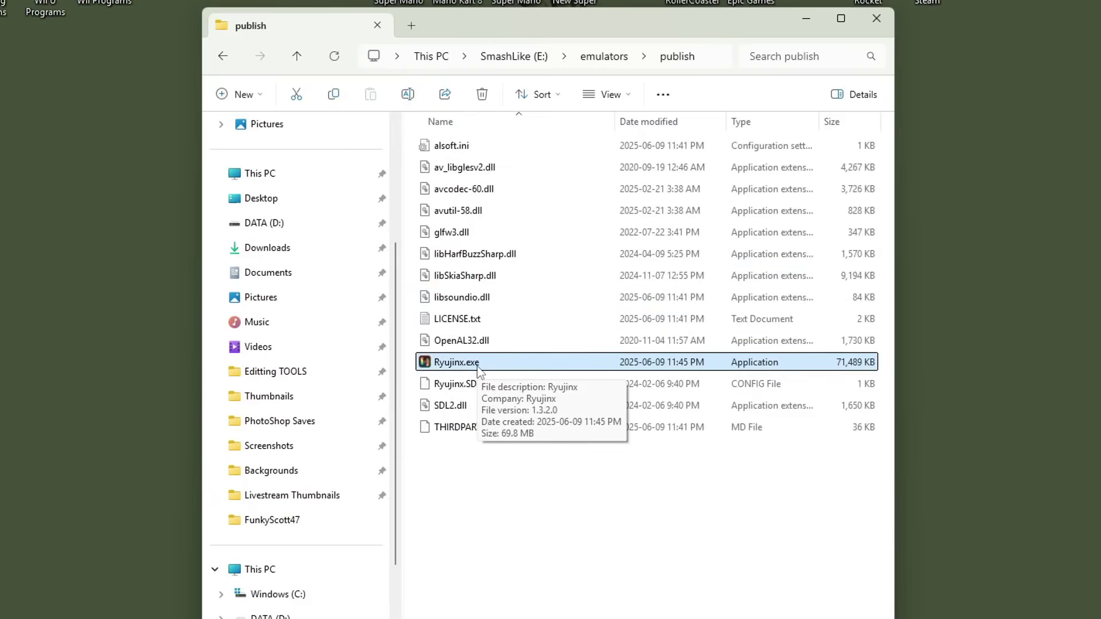
click(516, 527)
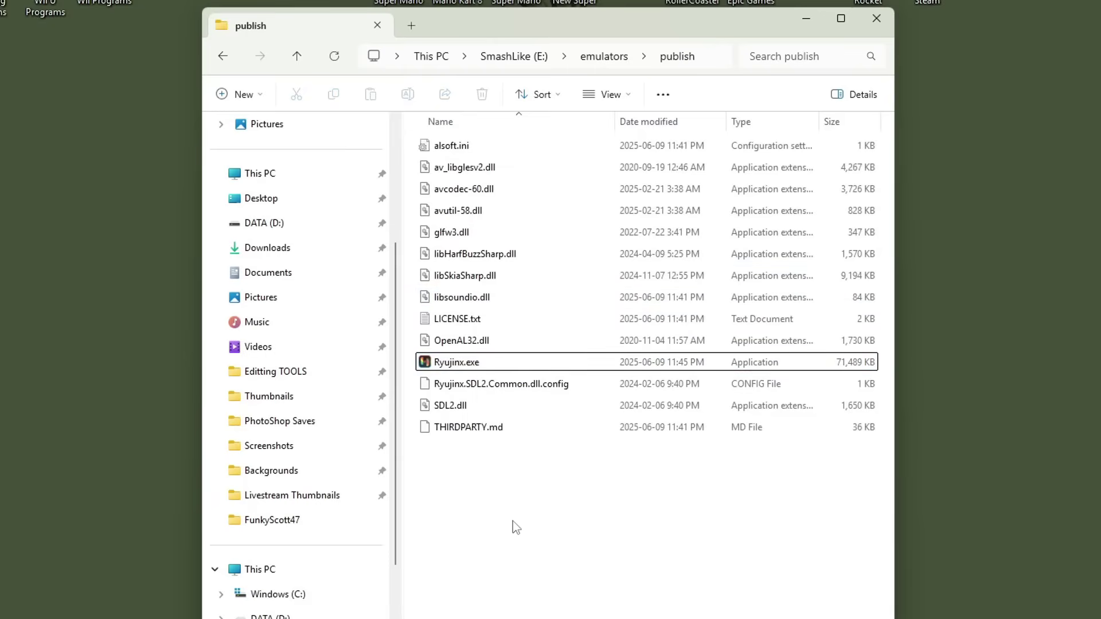
right_click(463, 362)
click(535, 349)
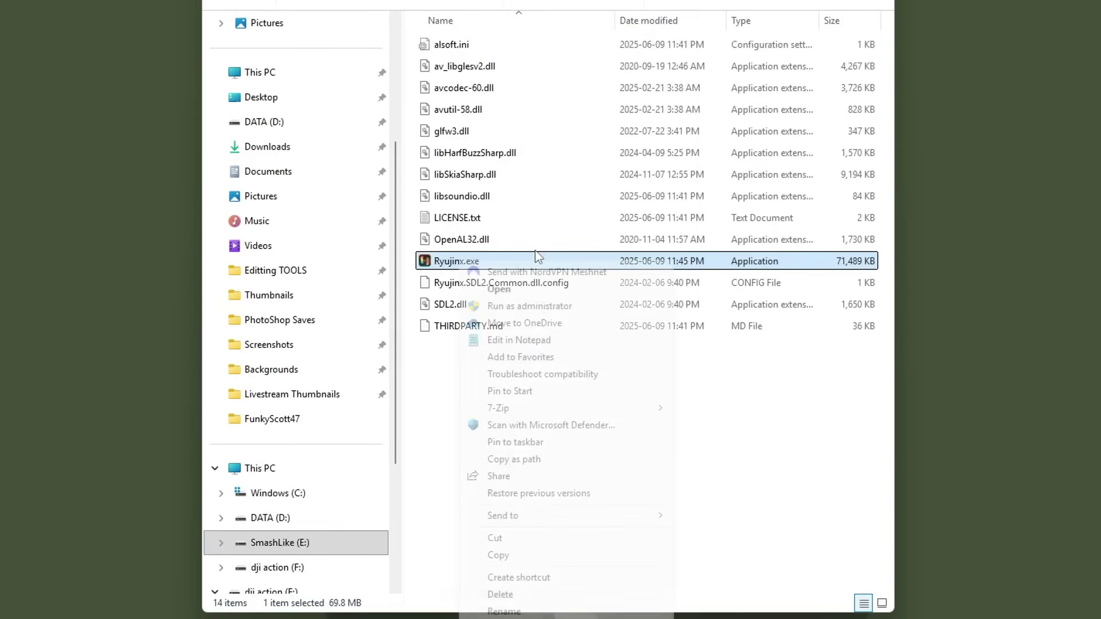
click(543, 579)
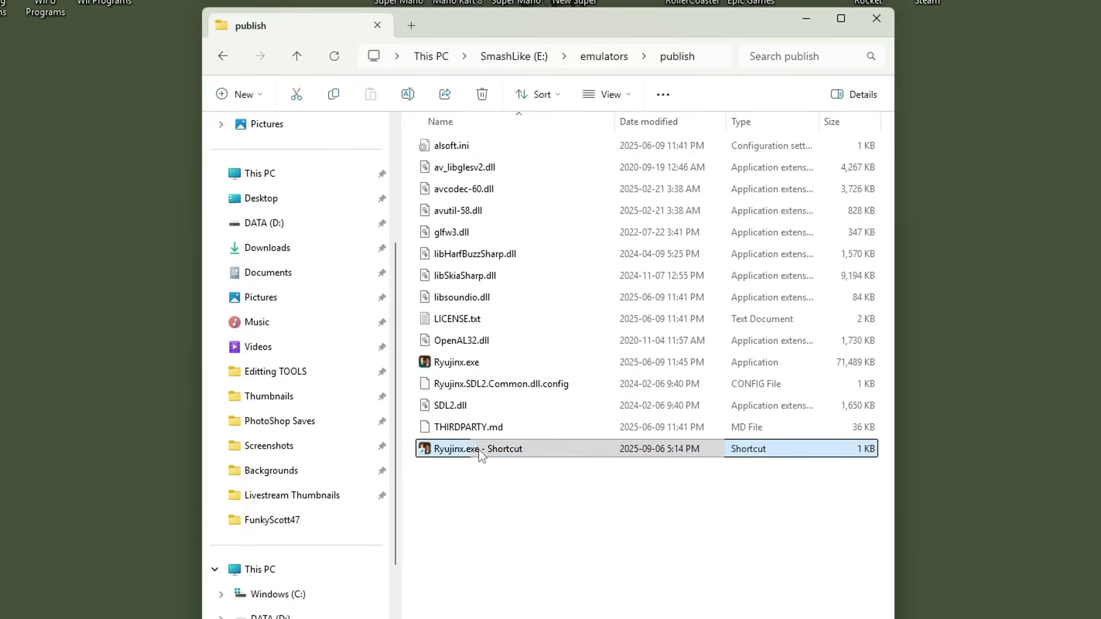
Step: Move the Ryujinx.exe shortcut from the publish folder to the root of the SmashLike (E:) drive
right_click(484, 456)
click(505, 467)
click(223, 55)
click(223, 56)
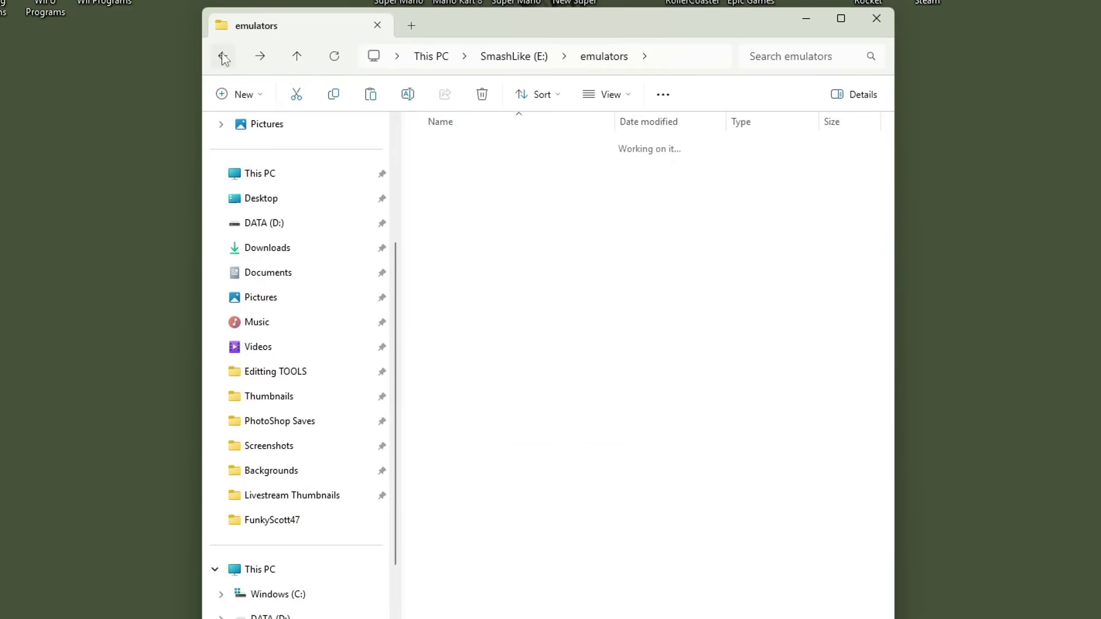
click(558, 499)
right_click(500, 456)
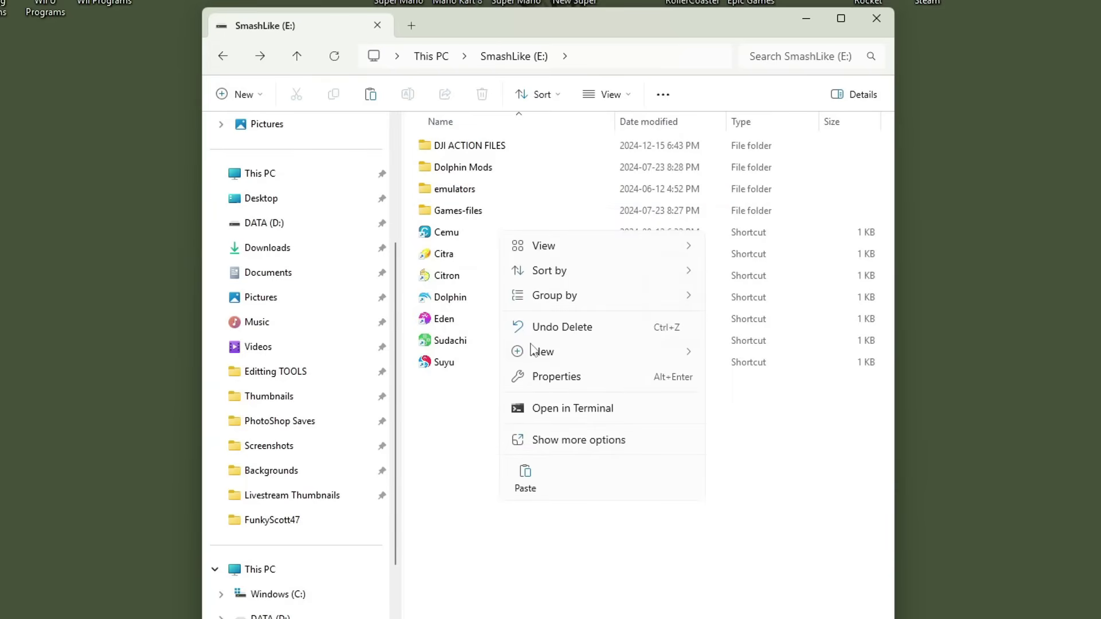
click(525, 479)
Step: Rename the moved shortcut as Ryujinx and launch the emulator from it
key(F2)
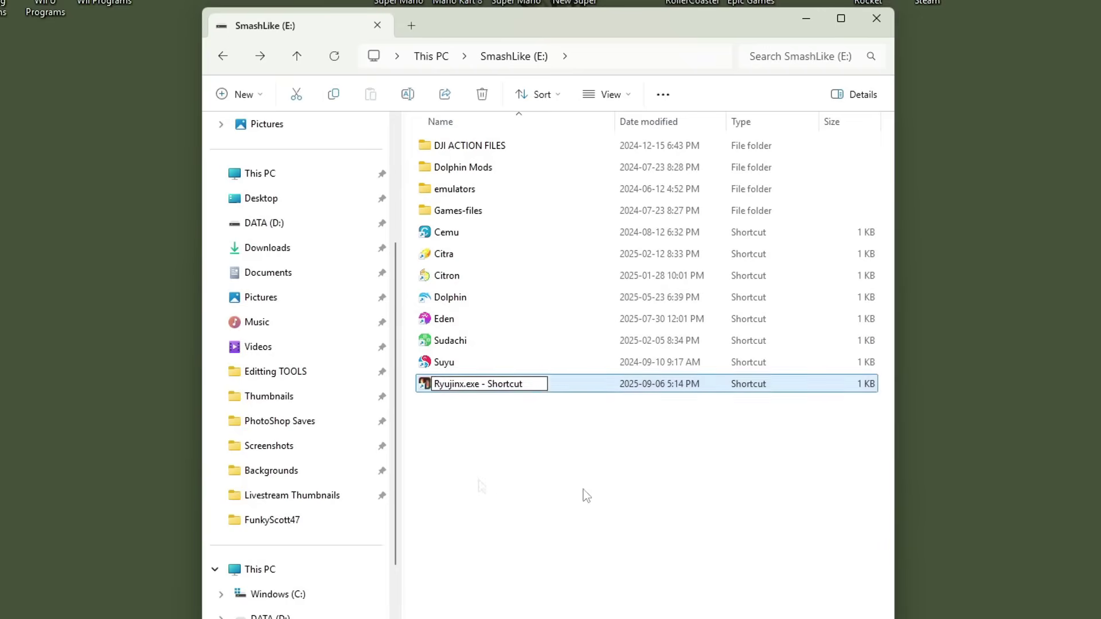
key(End)
key(BackSpace)
key(BackSpace)
key(BackSpace)
key(BackSpace)
key(BackSpace)
key(BackSpace)
key(BackSpace)
key(BackSpace)
key(BackSpace)
key(BackSpace)
key(BackSpace)
key(BackSpace)
key(BackSpace)
key(BackSpace)
key(BackSpace)
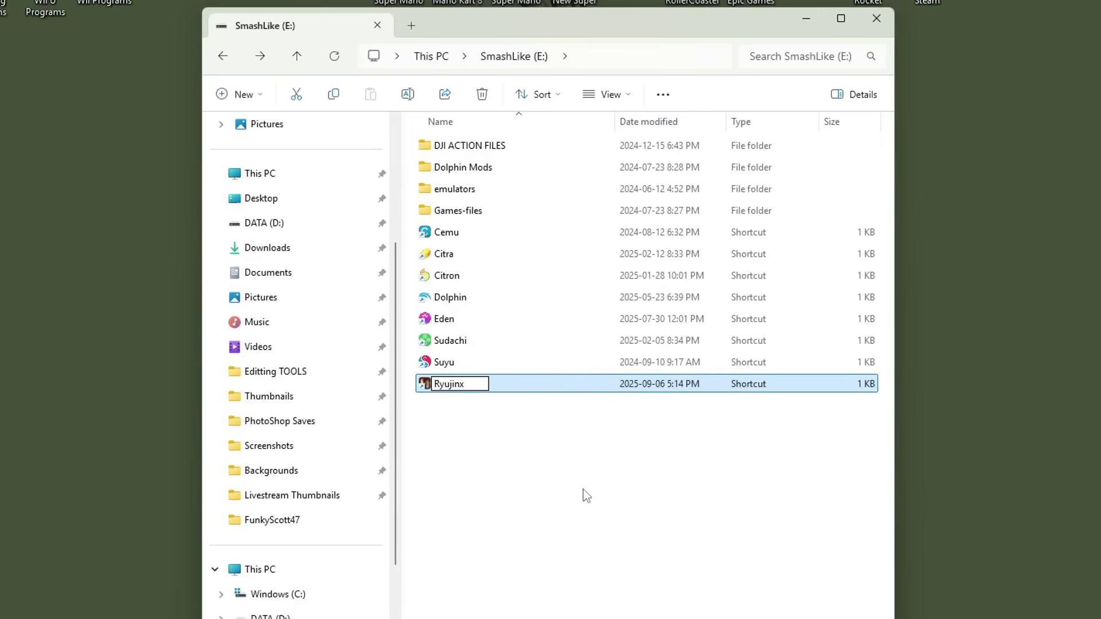
key(Return)
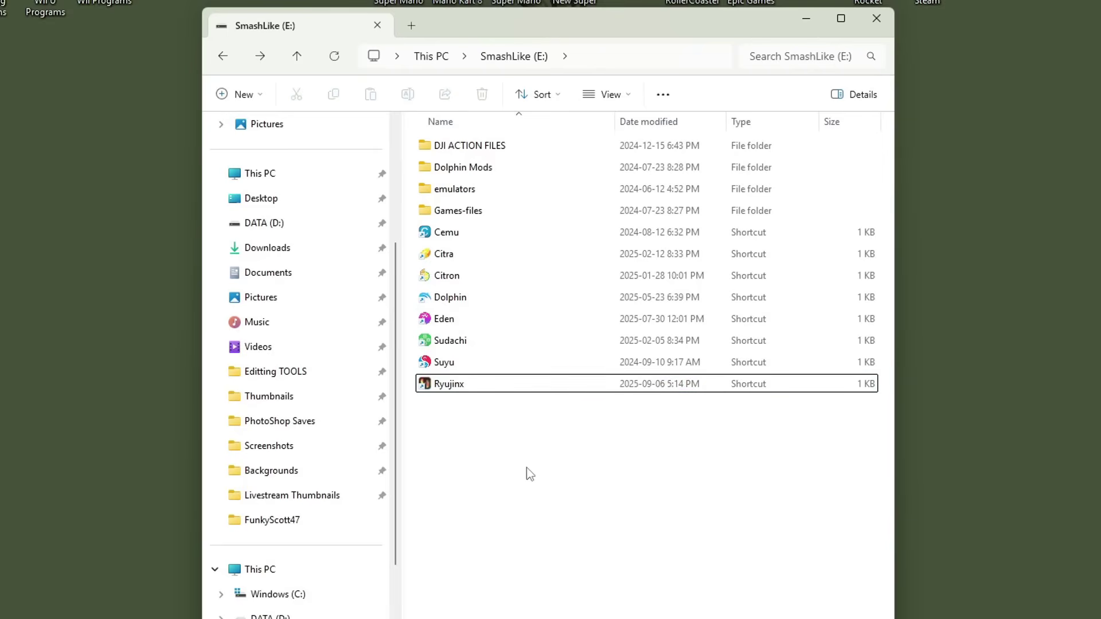
double_click(468, 390)
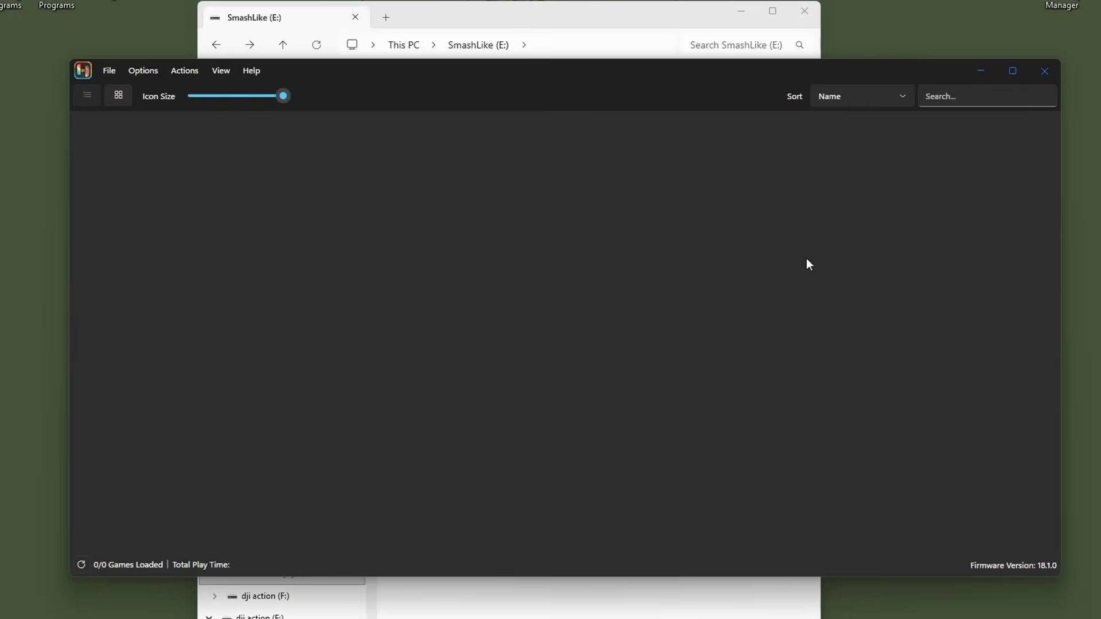
Step: Open the NX Keysfirm folder inside Games-files on the SmashLike (E:) drive to examine the keys and firmware files
click(604, 22)
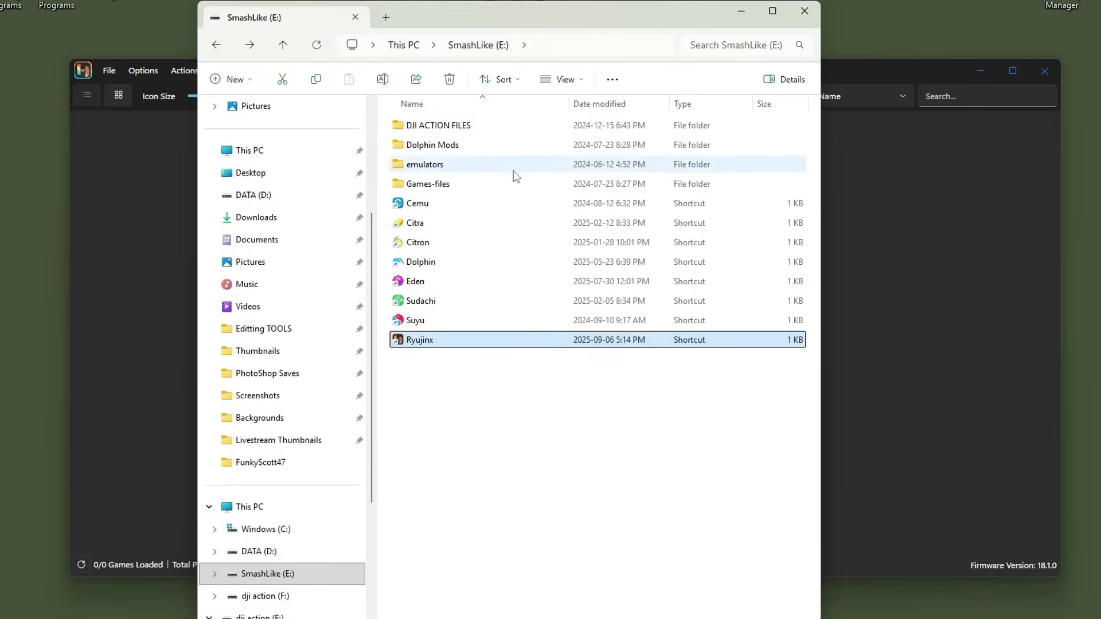
double_click(446, 185)
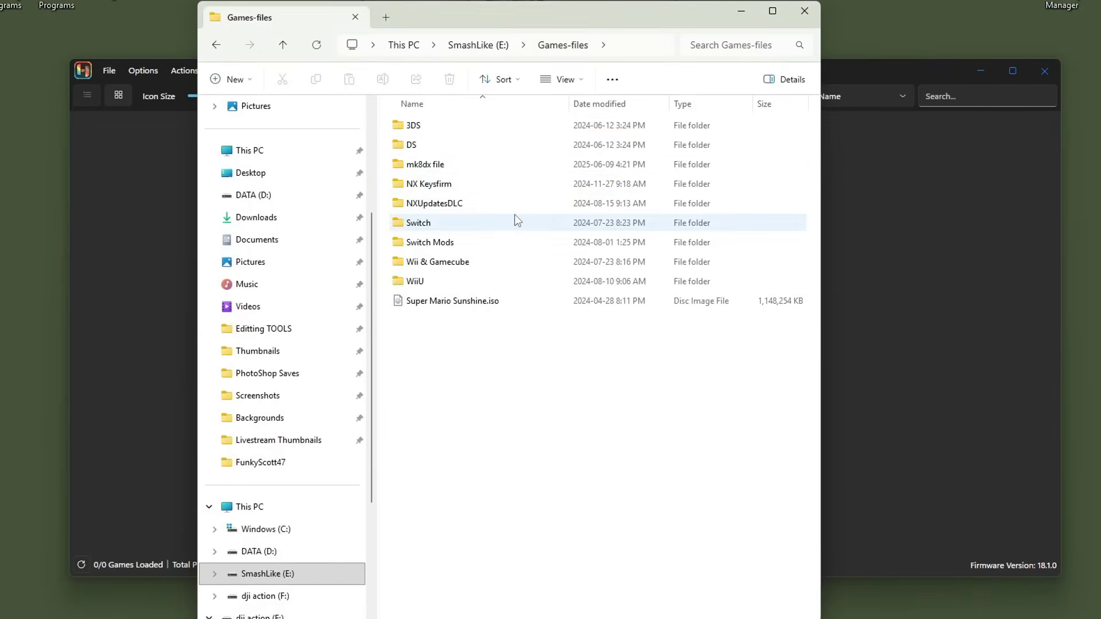
key(alt+Left)
double_click(463, 183)
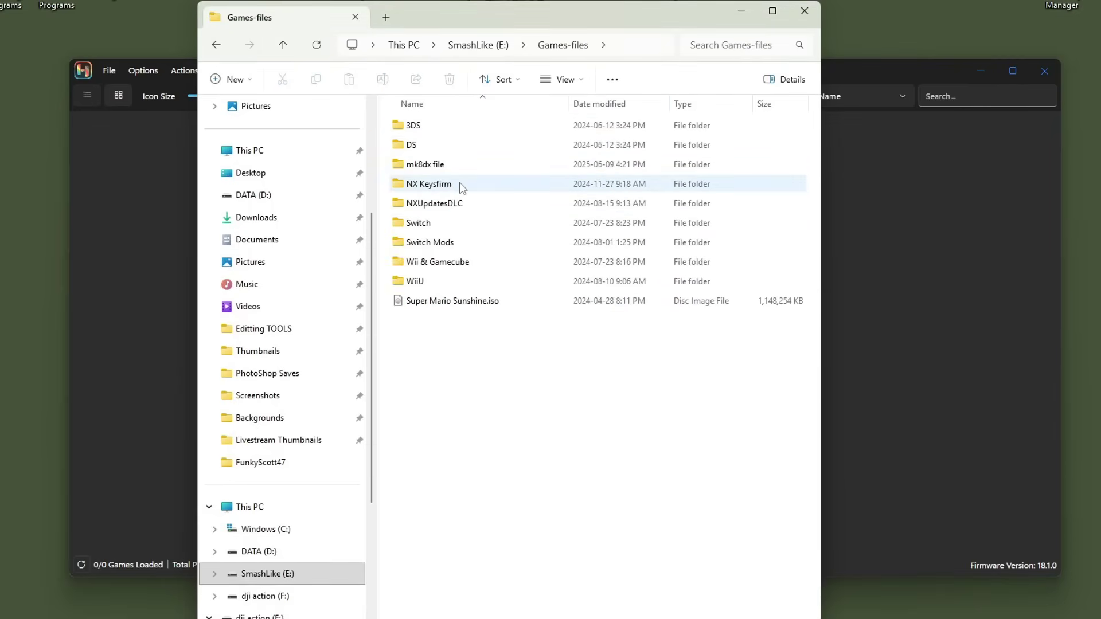
double_click(448, 186)
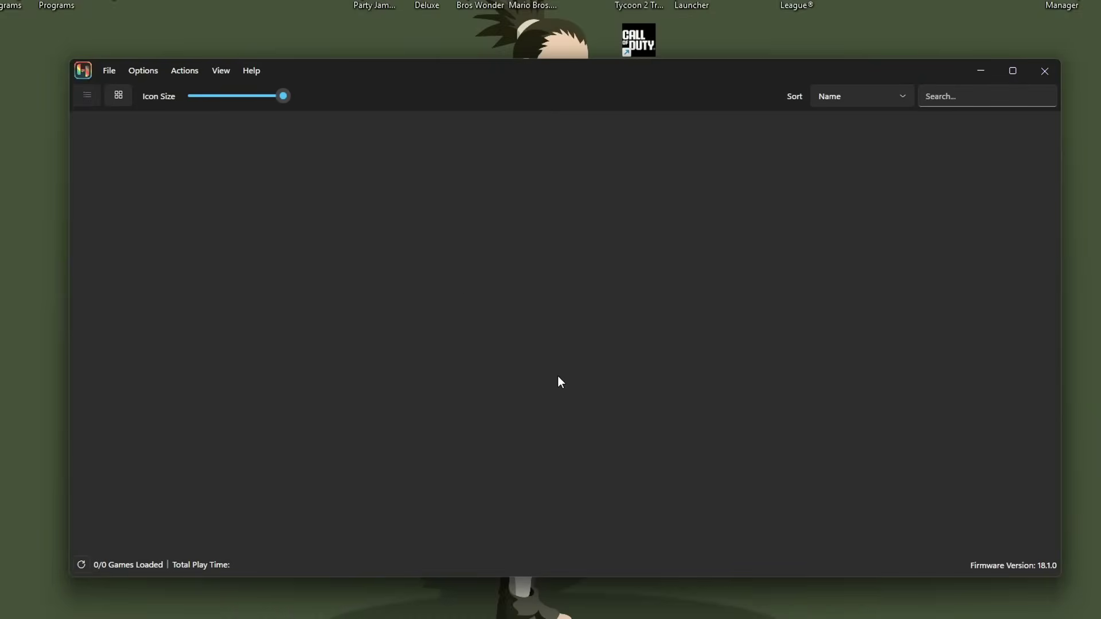
Step: Install the keys in Ryujinx from prod.keys in the NX Keysfirm folder and accept the replacement of existing keys
click(179, 71)
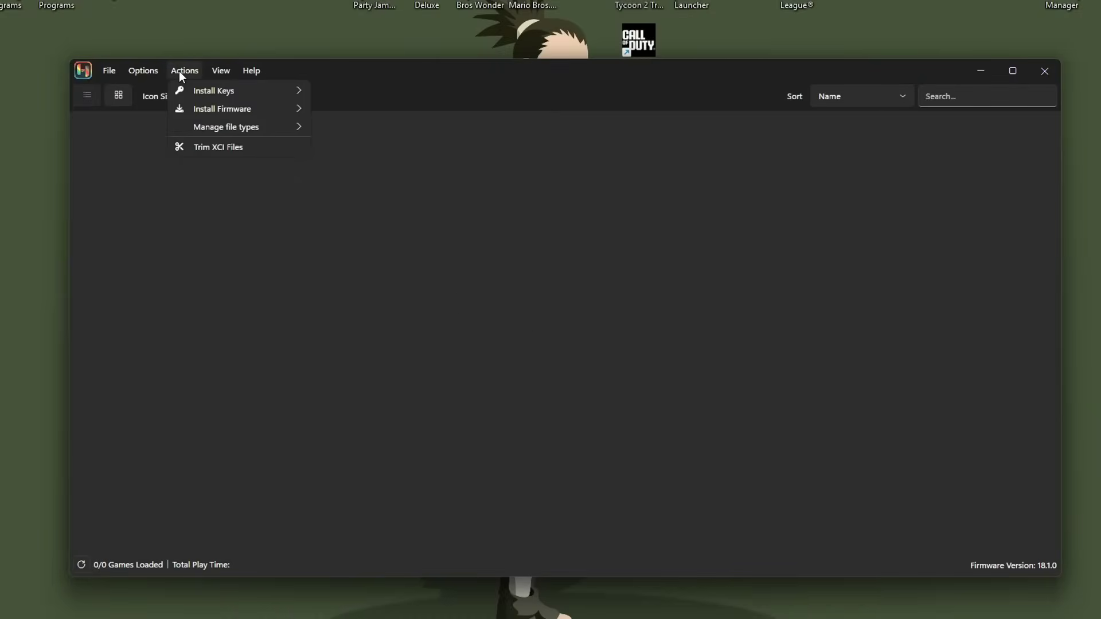
mouse_move(234, 91)
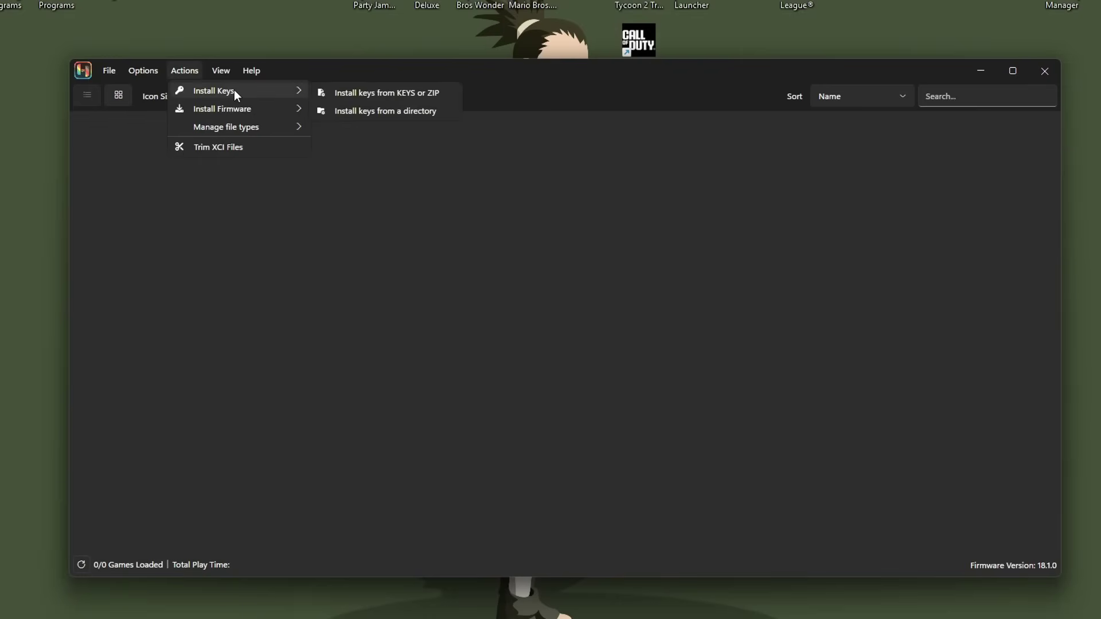
click(376, 94)
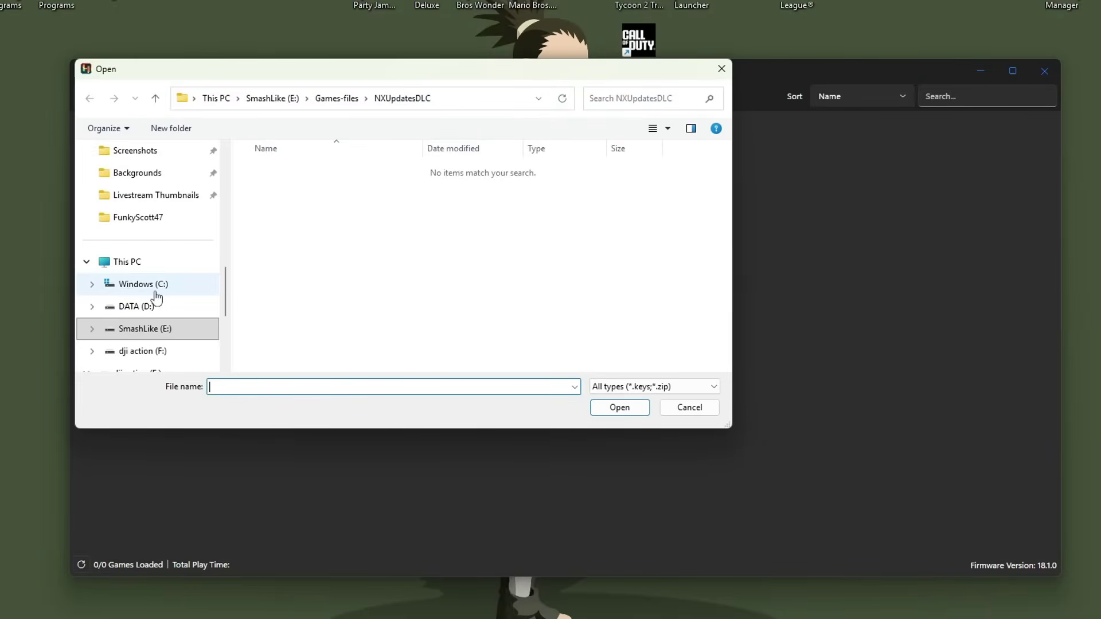
scroll(123, 293, up, 2)
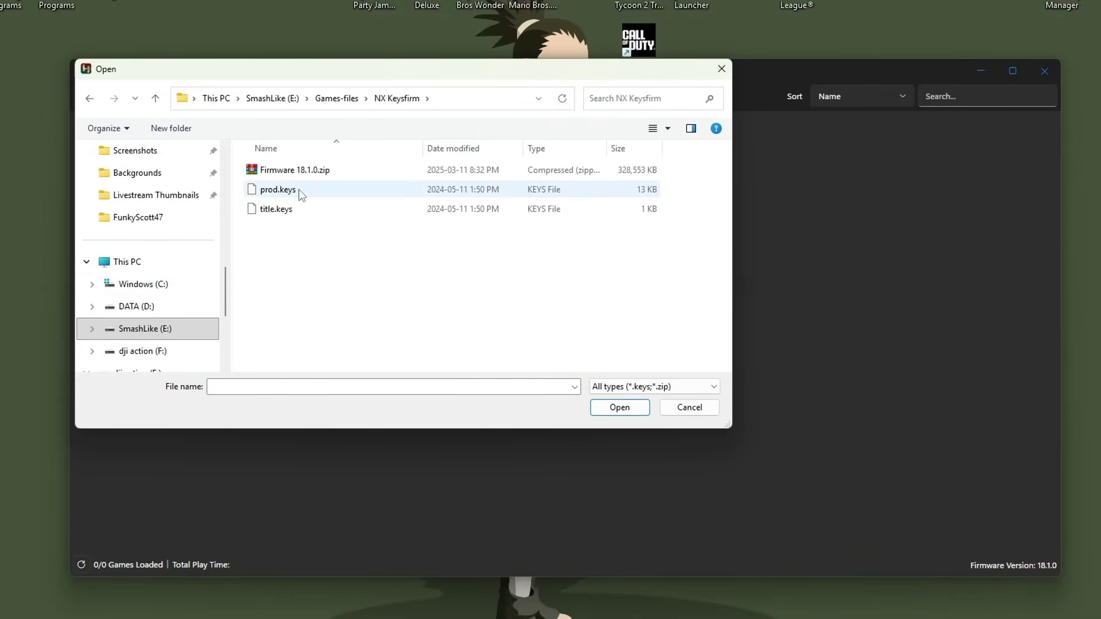
click(298, 189)
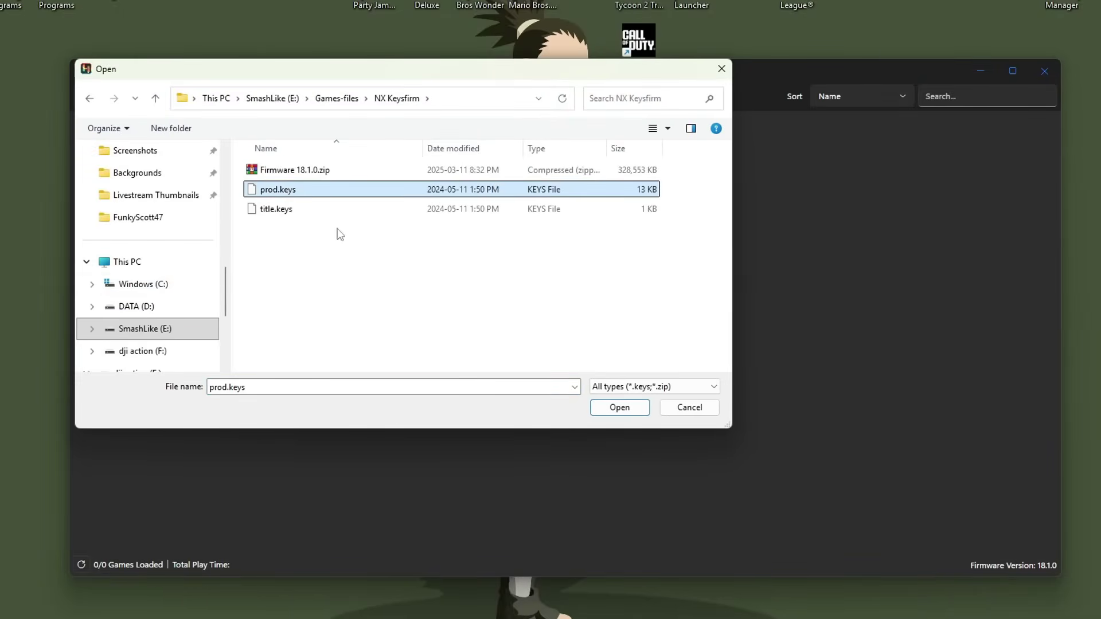
click(616, 408)
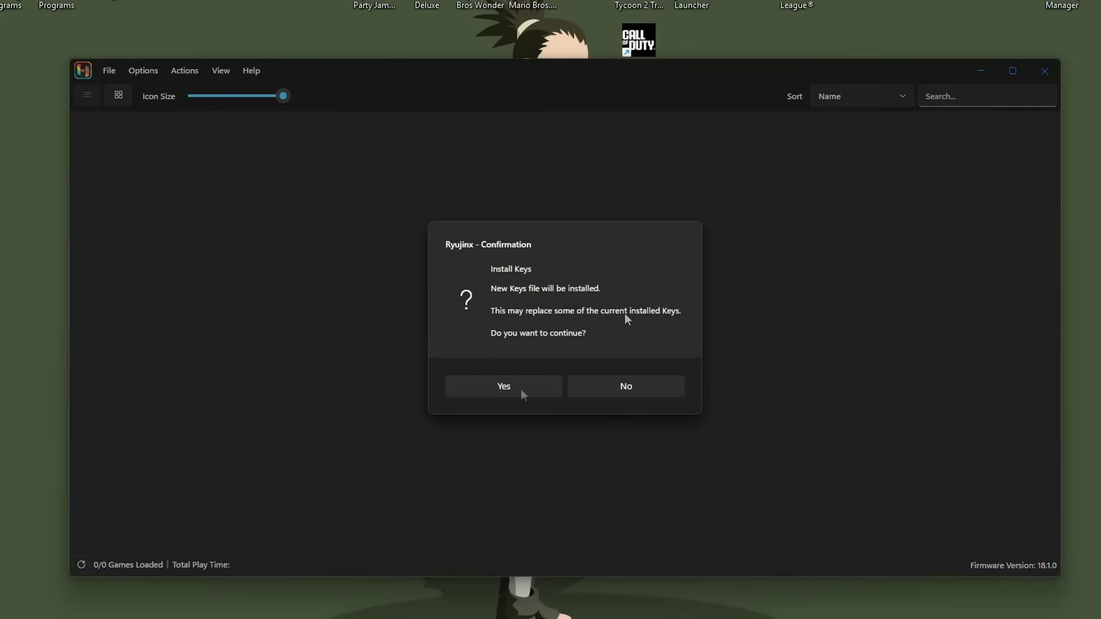
click(521, 388)
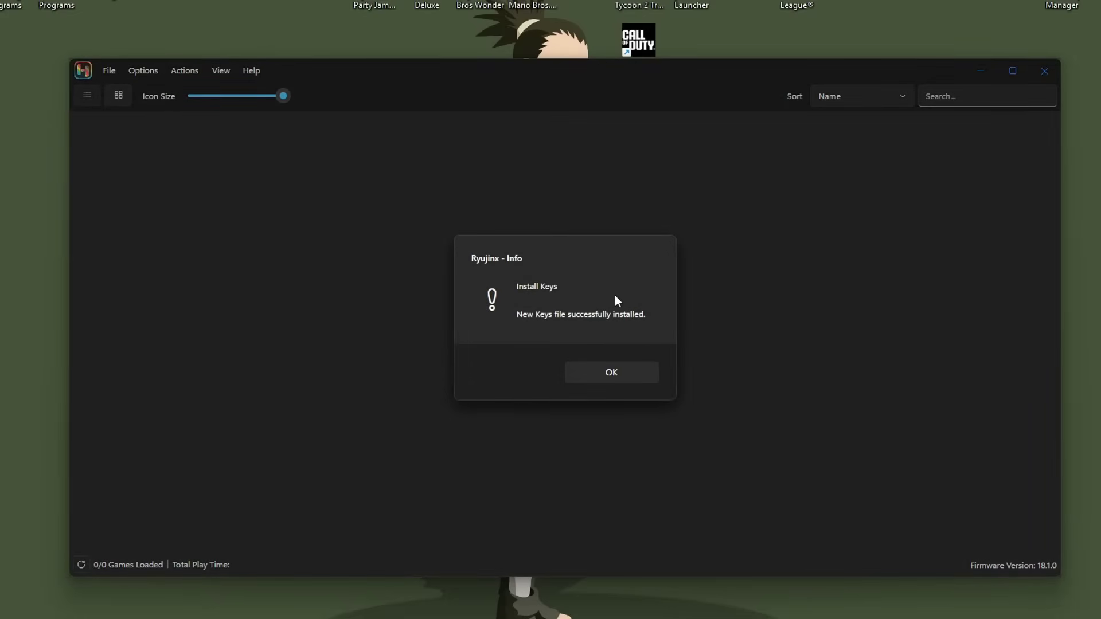
click(611, 372)
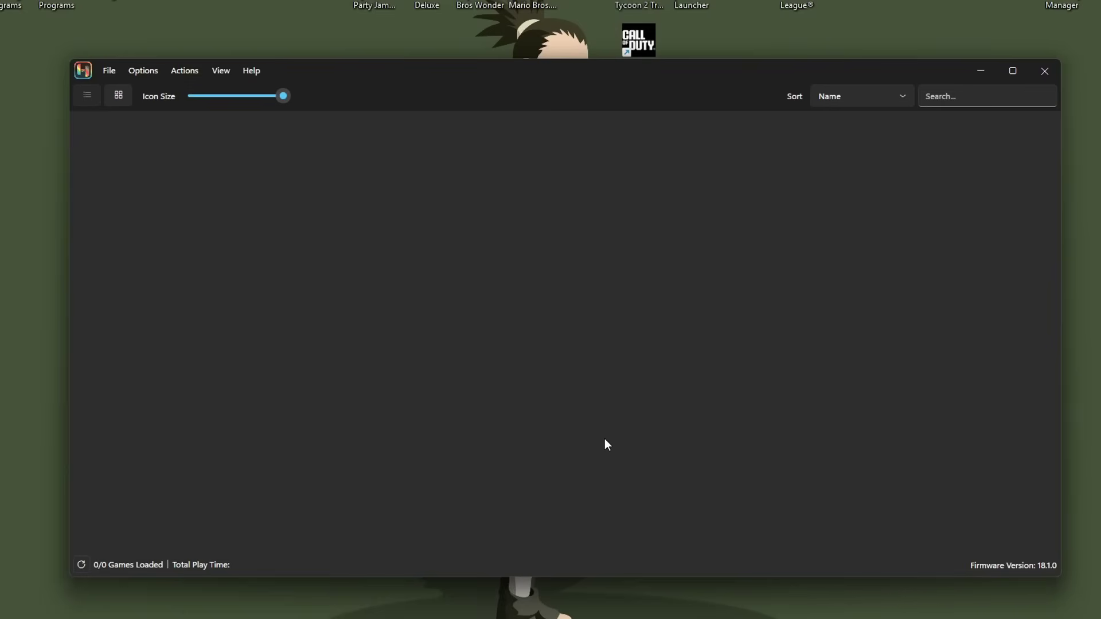
Step: Install the system firmware from Firmware 18.1.0.zip in the NX Keysfirm folder, accepting the replacement of the current version
click(185, 70)
mouse_move(211, 109)
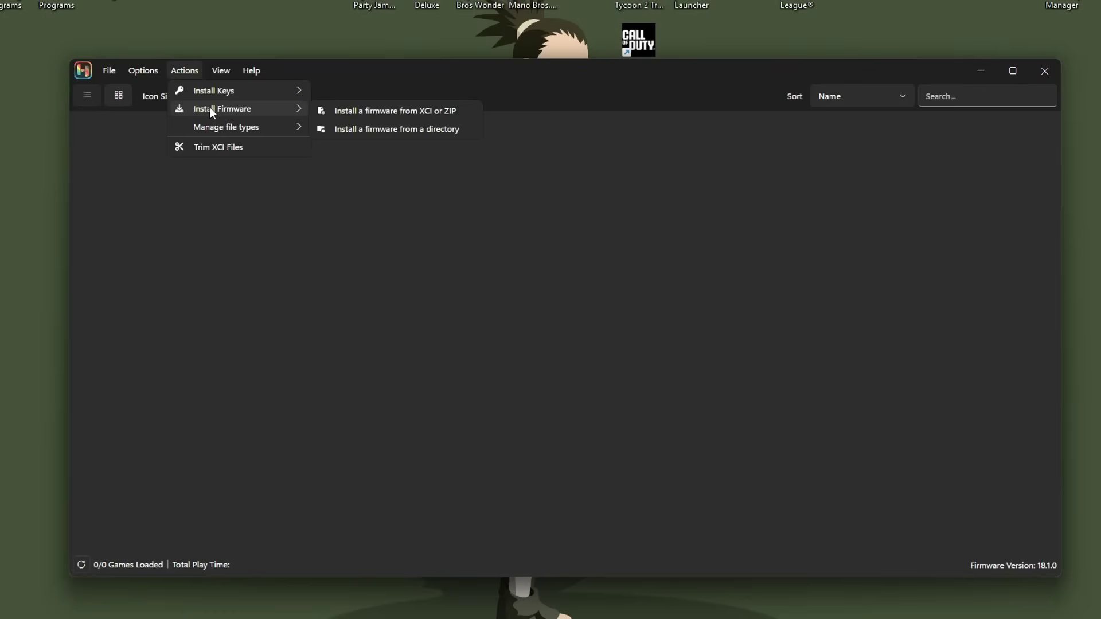
click(378, 112)
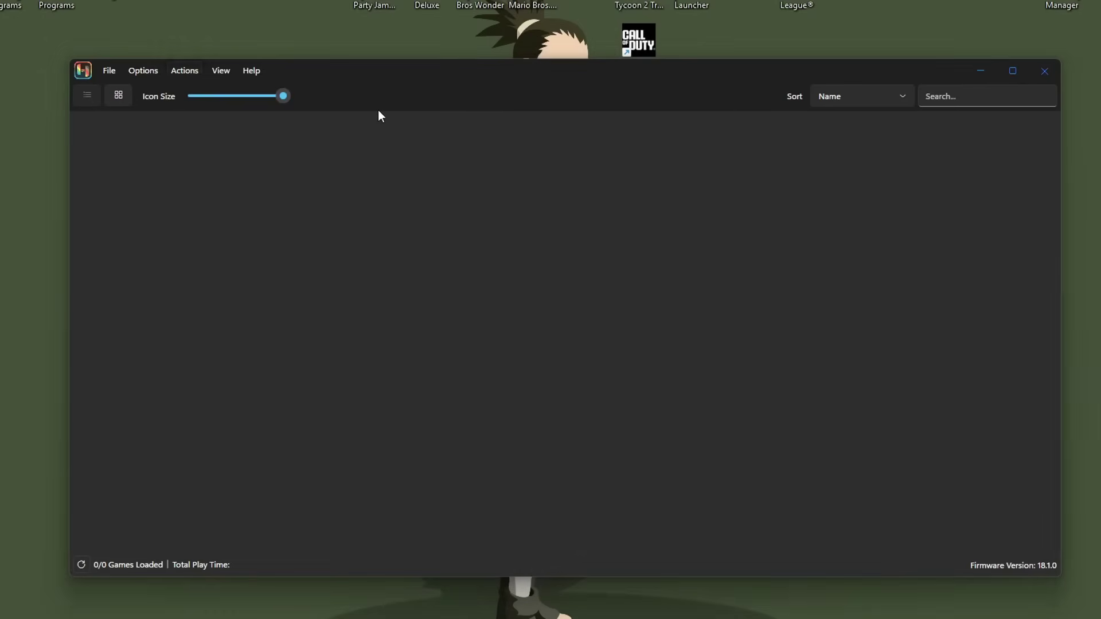
click(312, 175)
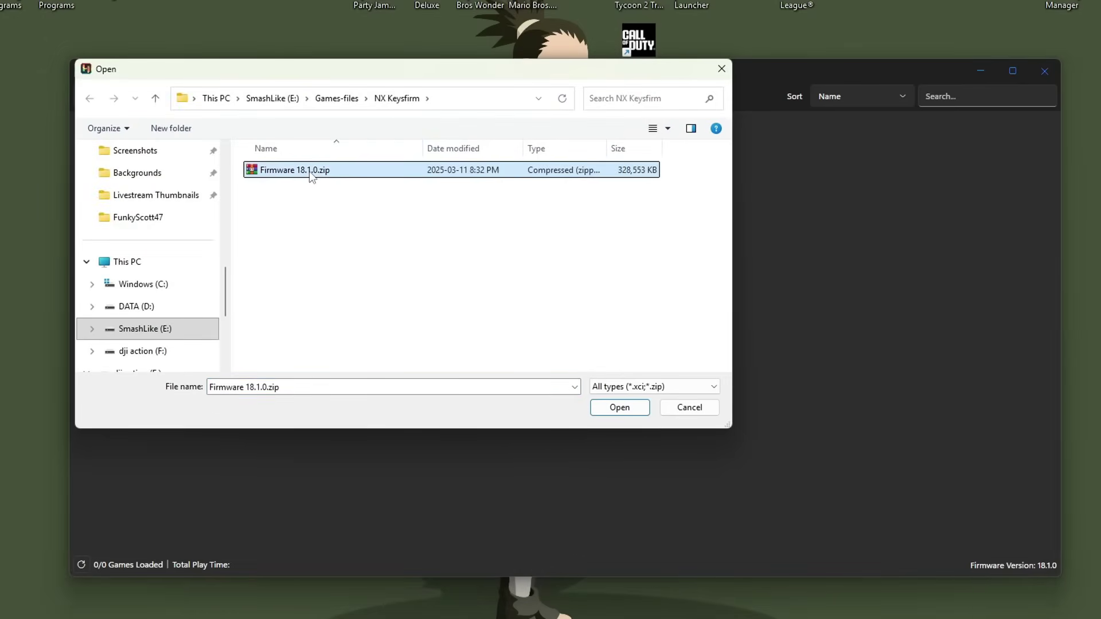
click(618, 408)
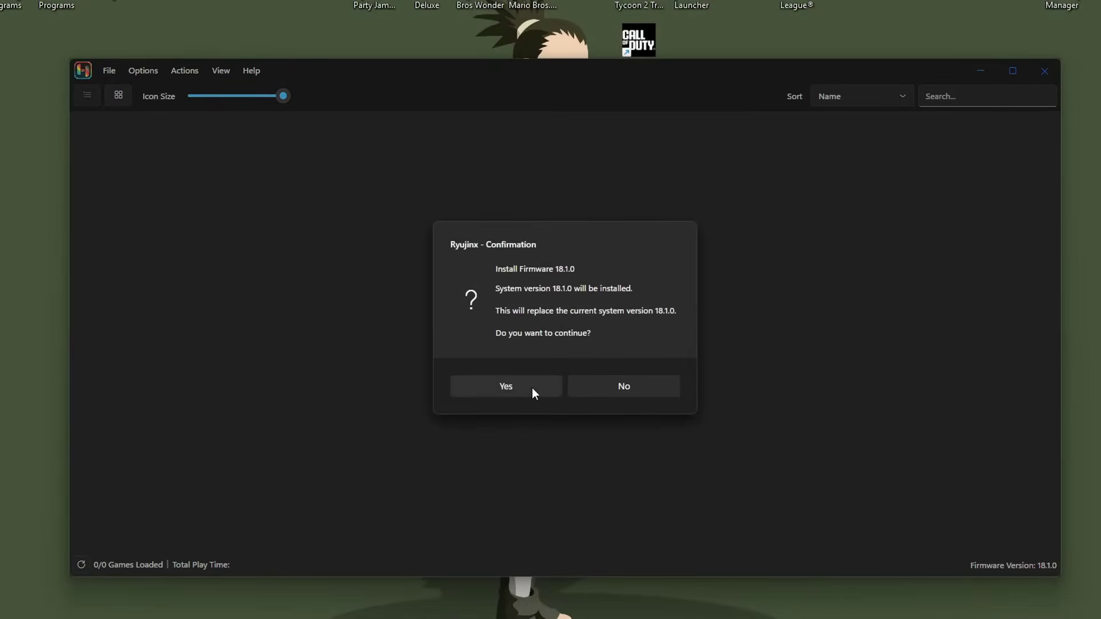
click(532, 390)
click(550, 385)
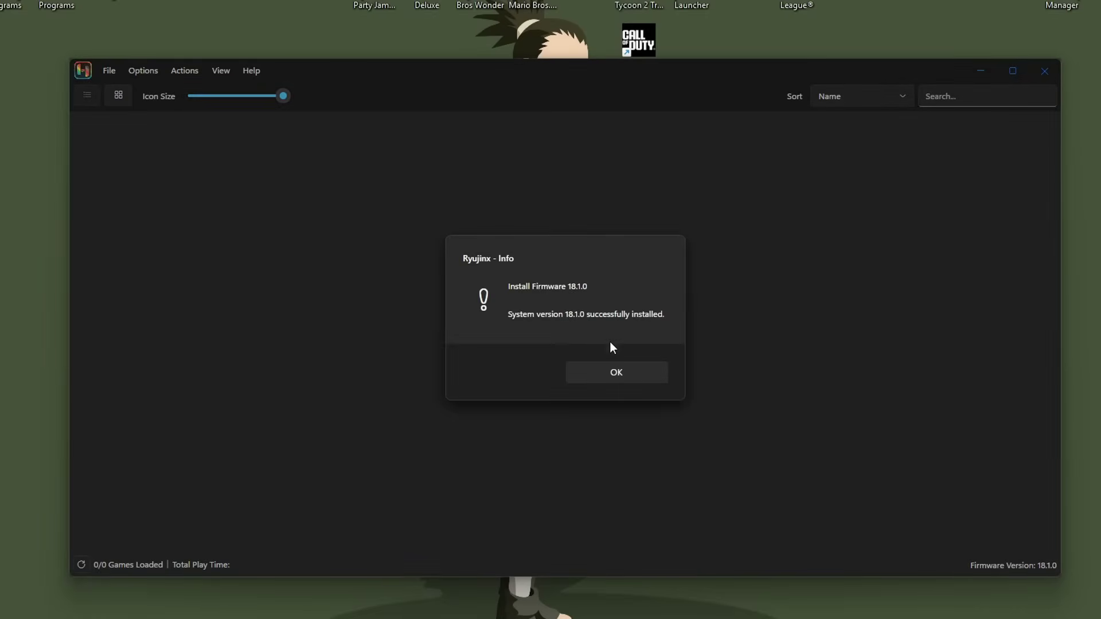
click(620, 372)
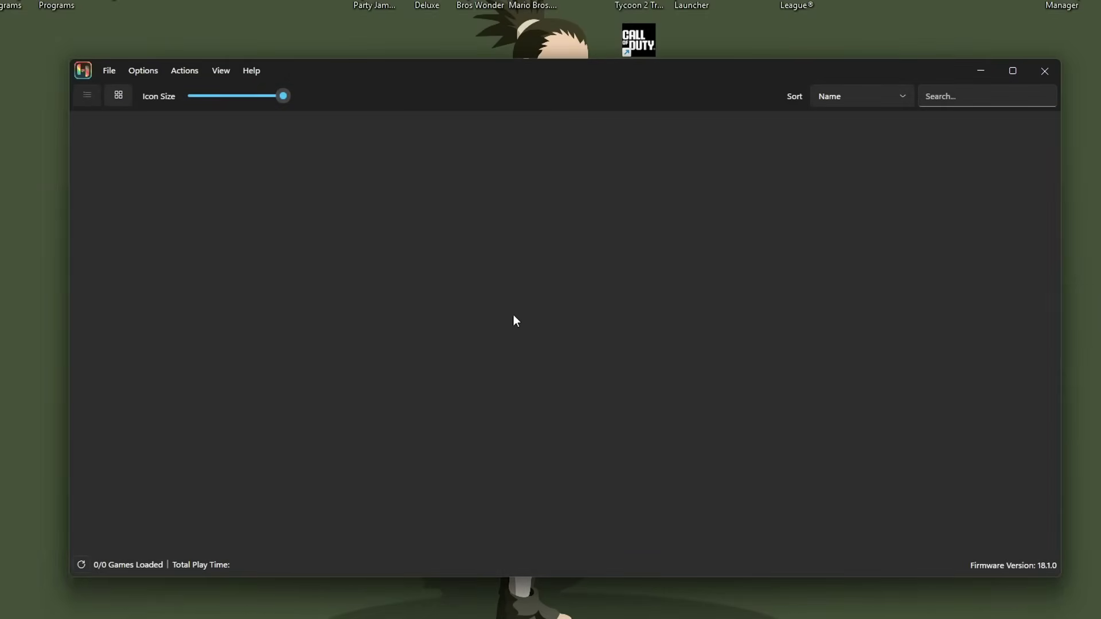
Step: Check the game file types in the Switch folder under Games-files in File Explorer, and minimize its window
key(alt+Tab)
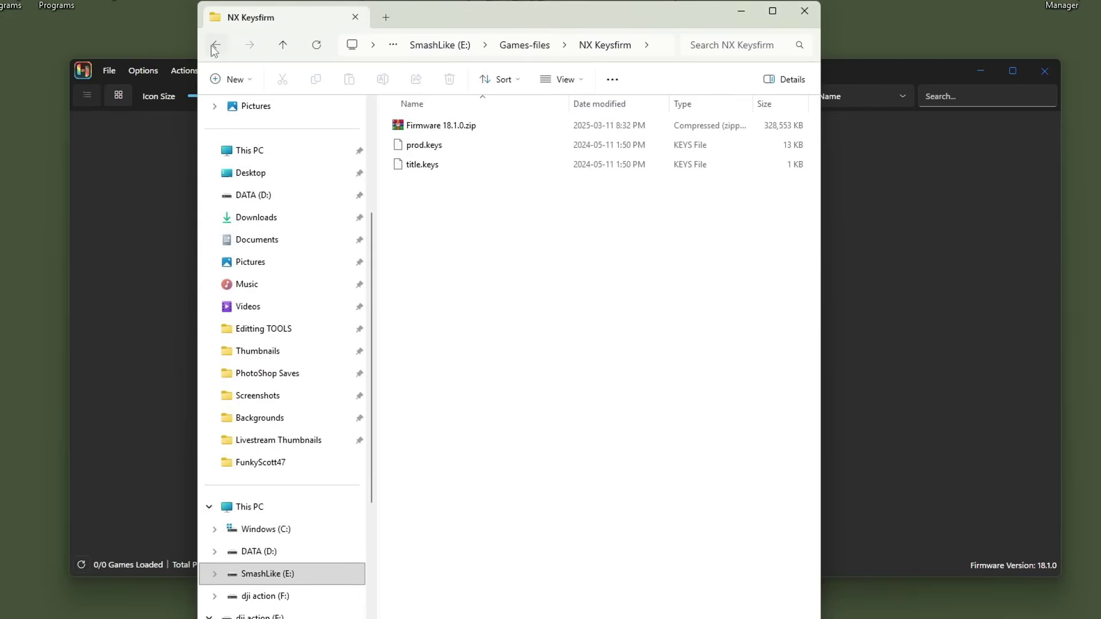
click(216, 44)
double_click(418, 223)
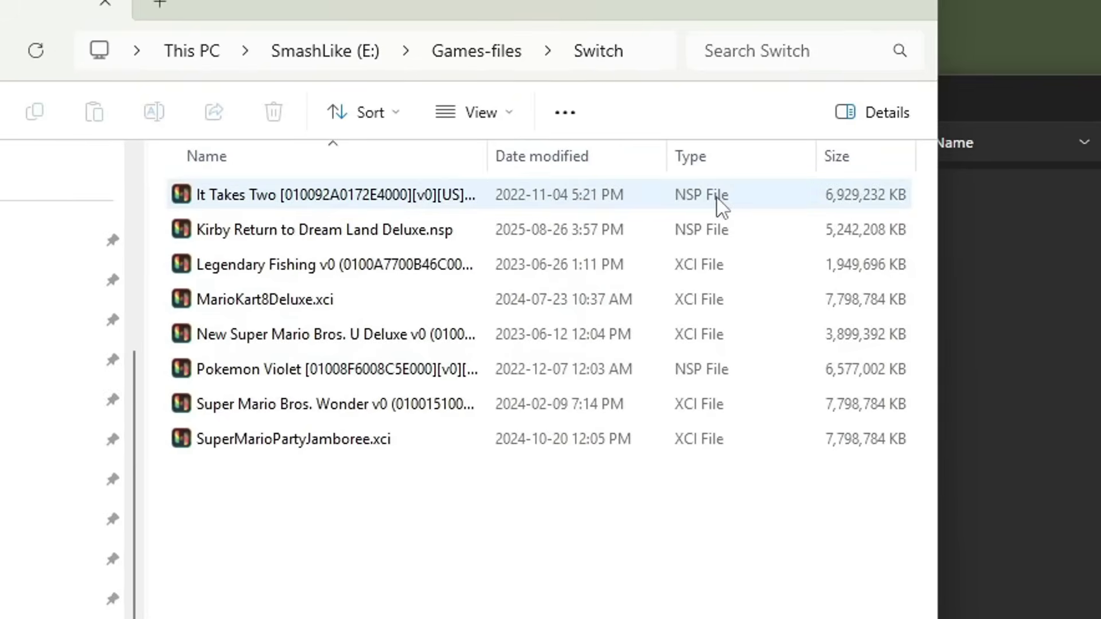
click(698, 131)
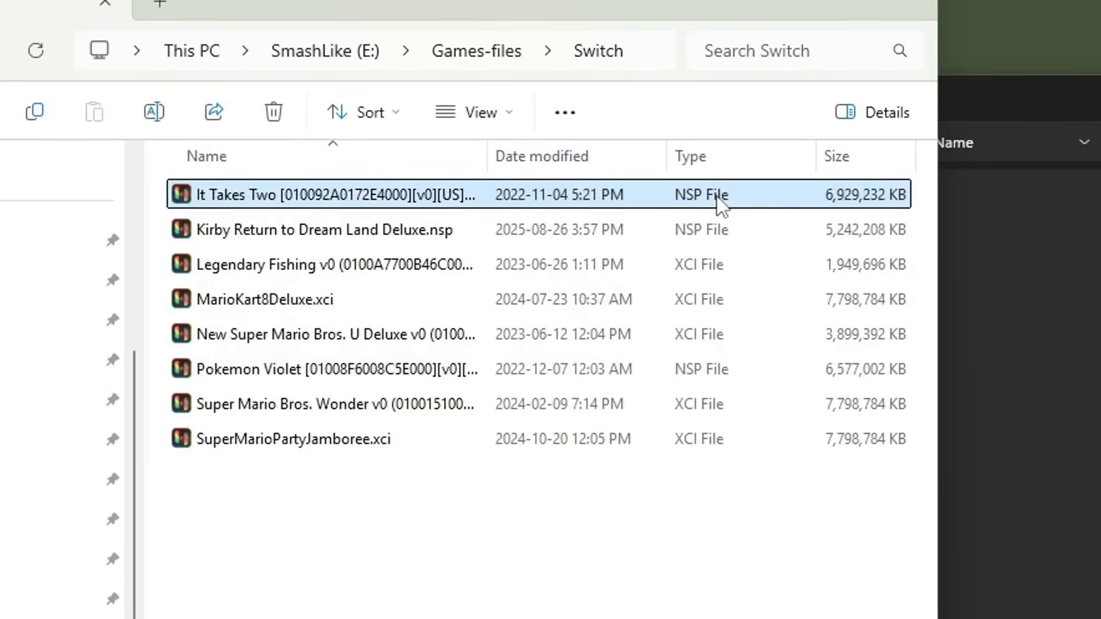
click(691, 532)
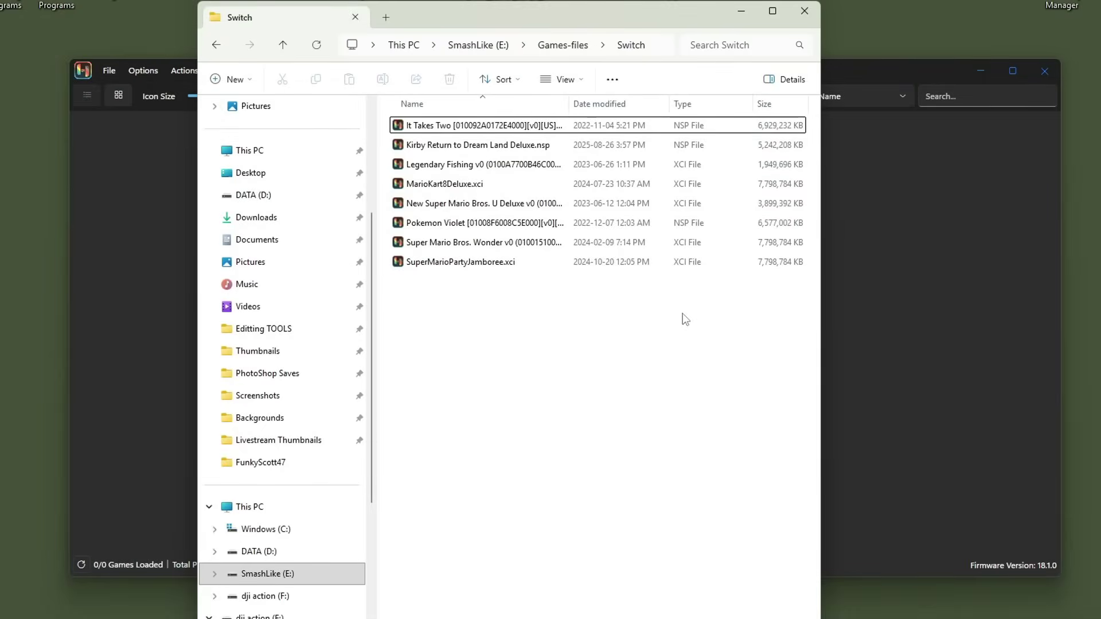
click(741, 11)
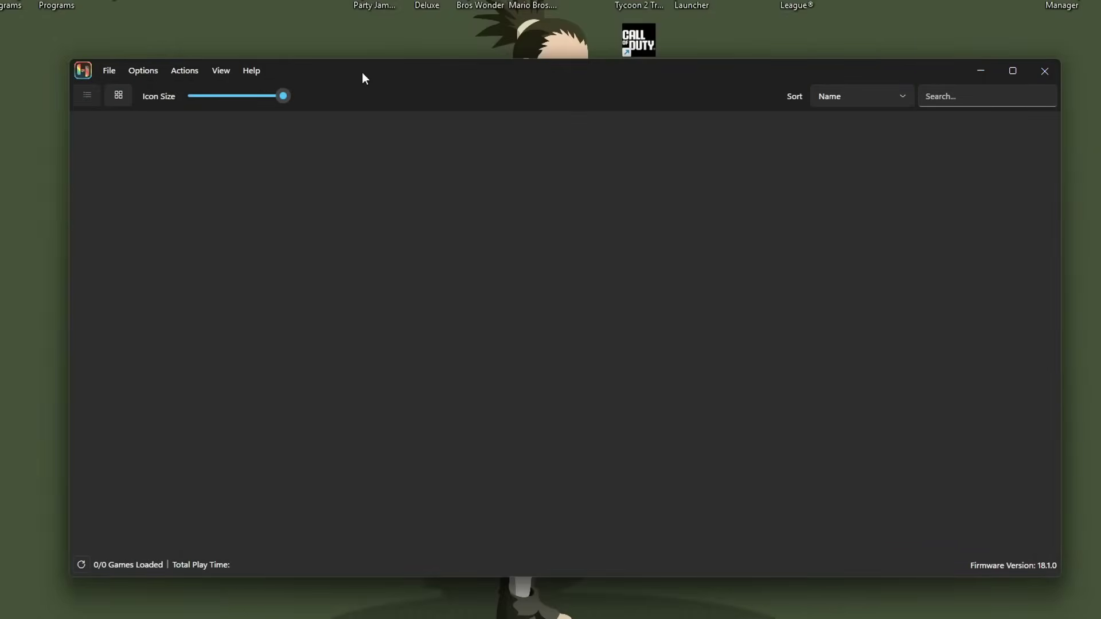
Step: Add E:\Games-files\Switch to the game directories in the Ryujinx settings and save the change
click(145, 71)
click(178, 204)
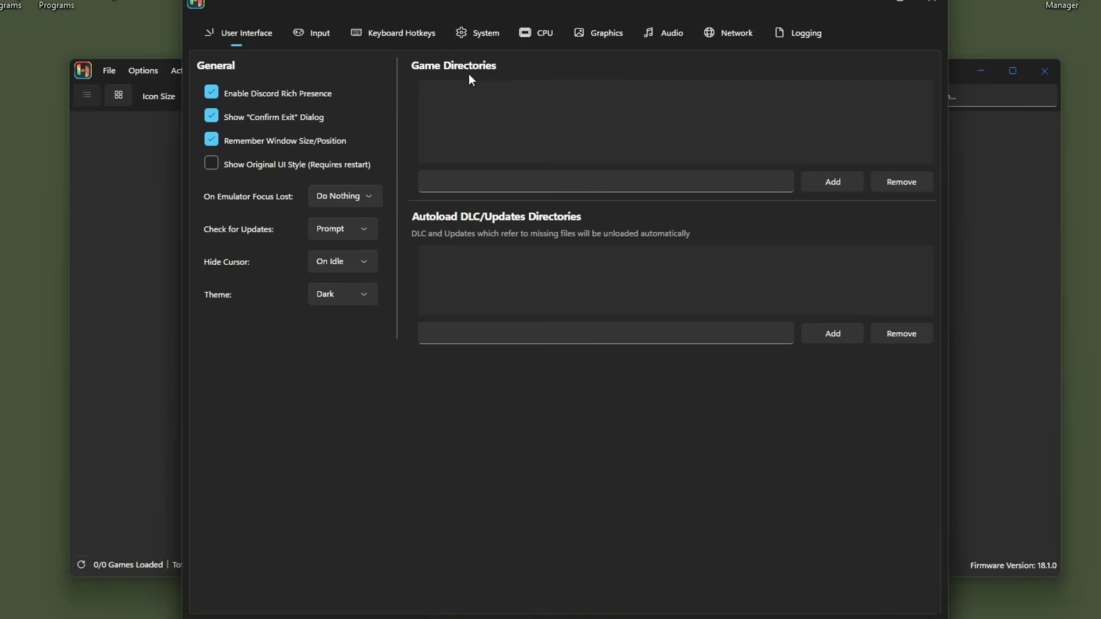
click(830, 181)
click(282, 268)
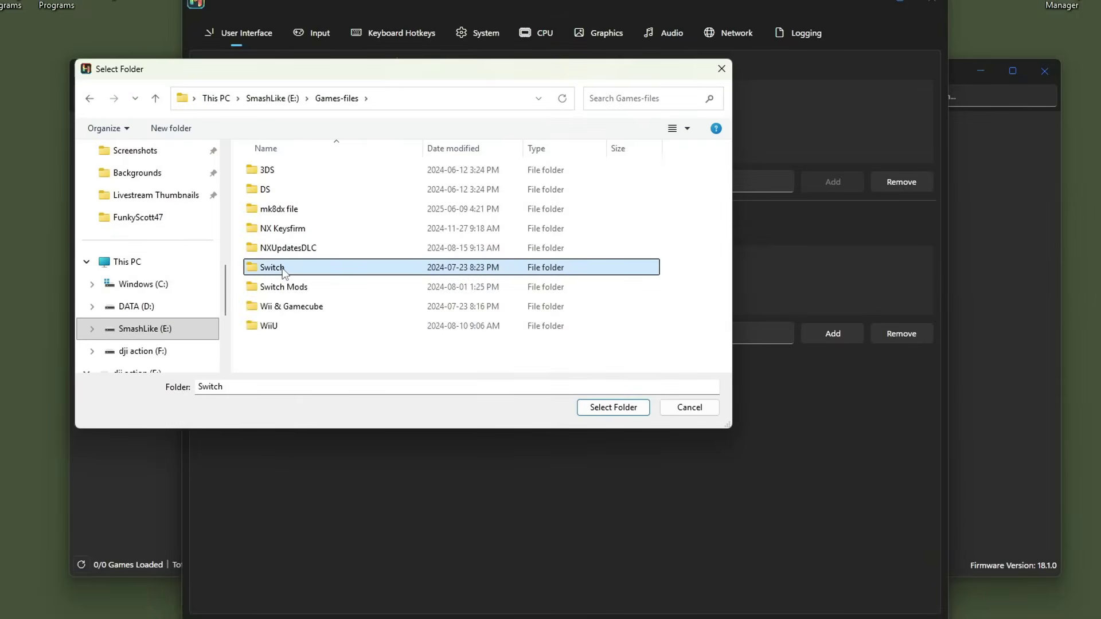
click(628, 407)
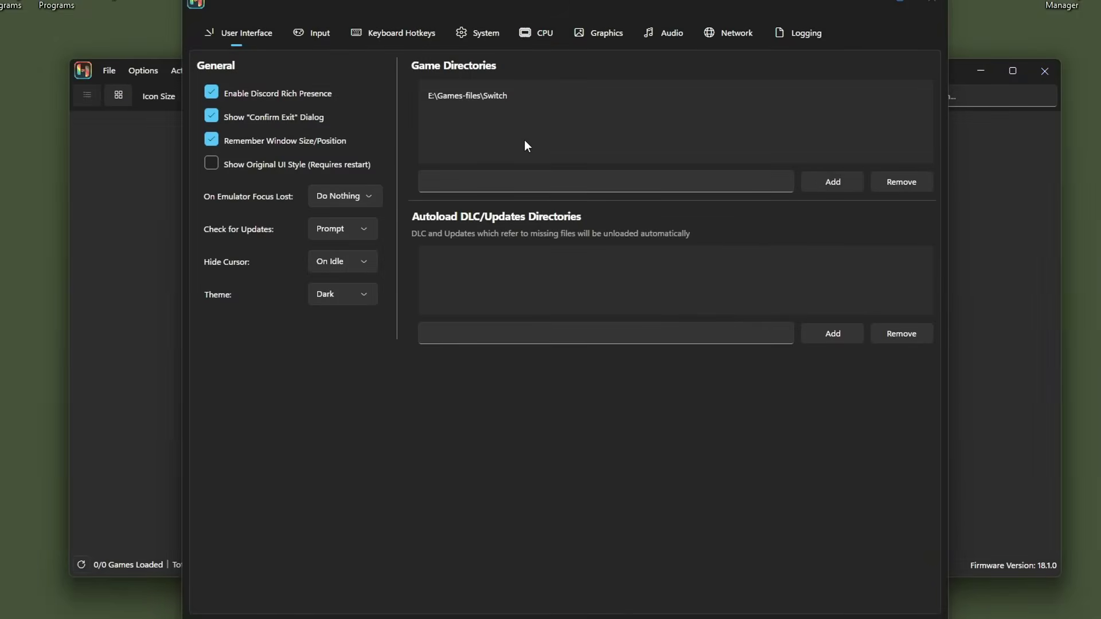
key(Return)
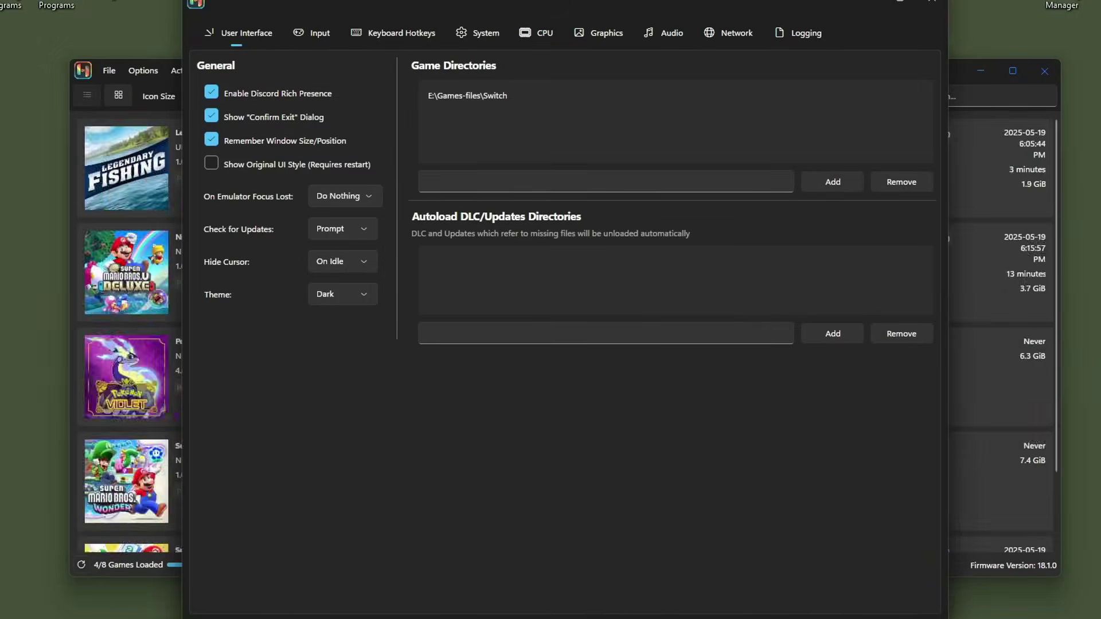
Step: Look through the loaded games list and view the library as a grid of large cover icons
scroll(573, 356, down, 5)
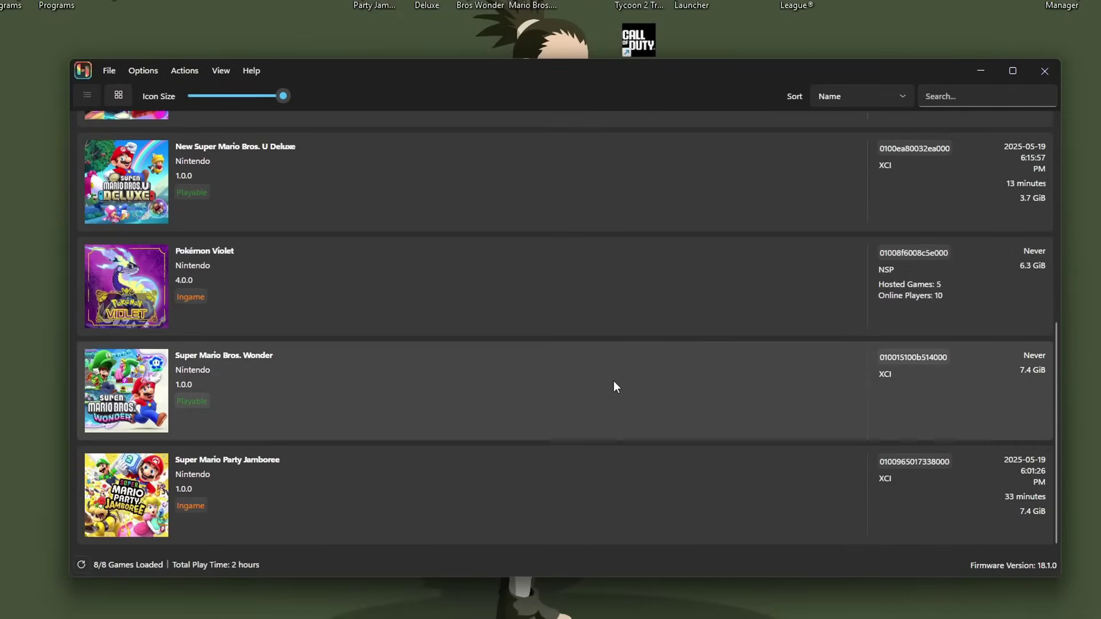
scroll(614, 381, up, 8)
drag(515, 82, 498, 69)
click(102, 83)
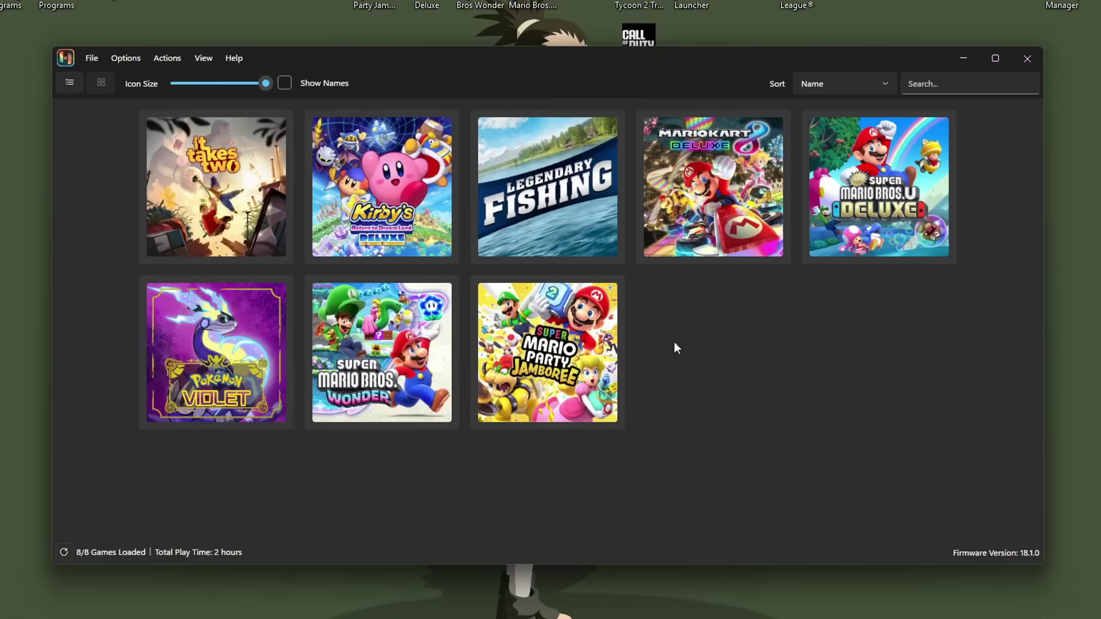
mouse_move(265, 84)
mouse_down()
mouse_move(140, 86)
mouse_move(283, 84)
mouse_up()
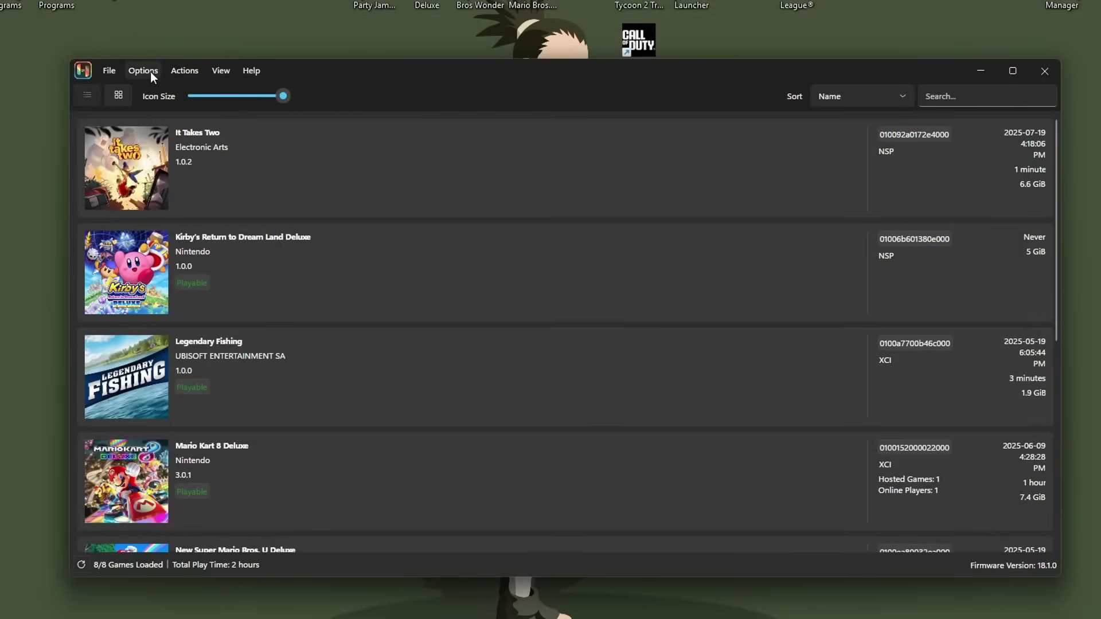
Step: Add E:\Games-files\NXUpdatesDLC to the autoload DLC/updates directories and leave the settings for the game list
click(151, 71)
click(184, 201)
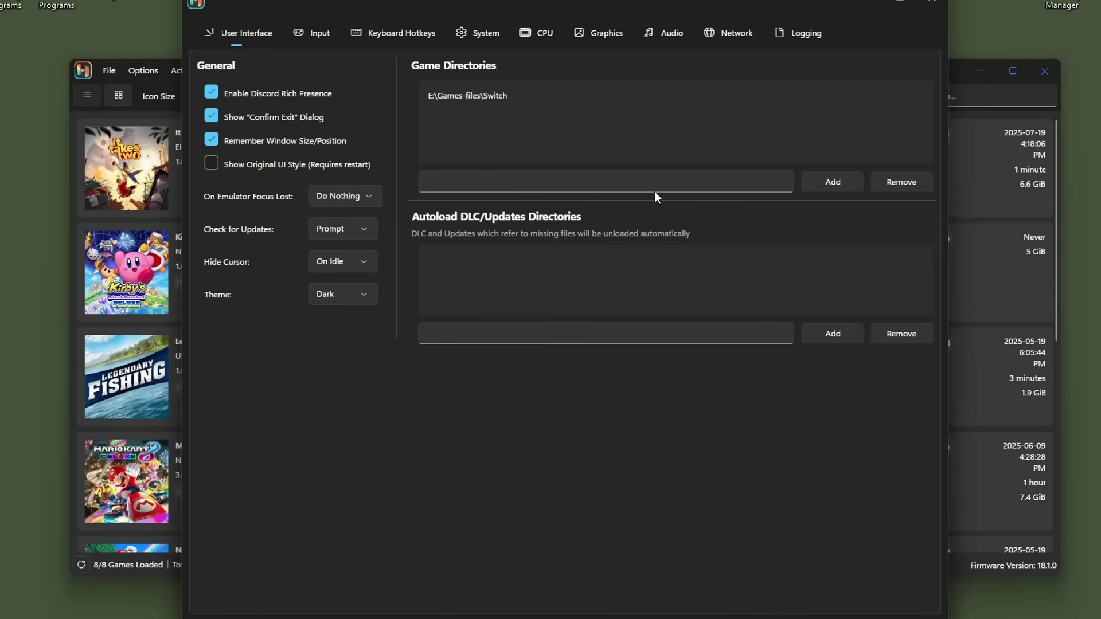
click(833, 334)
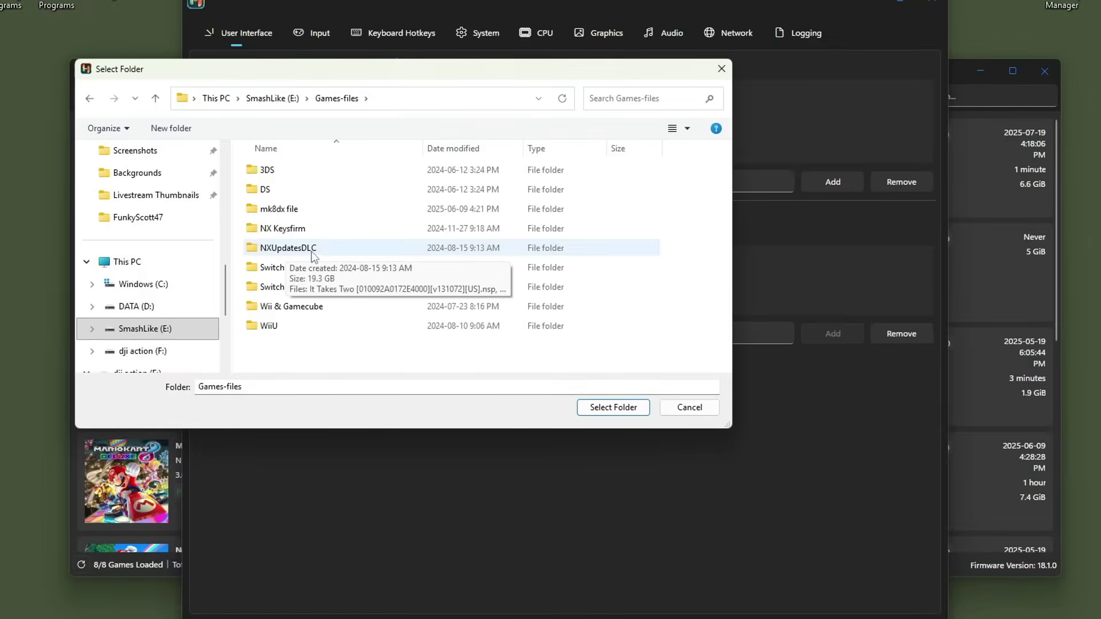
click(322, 250)
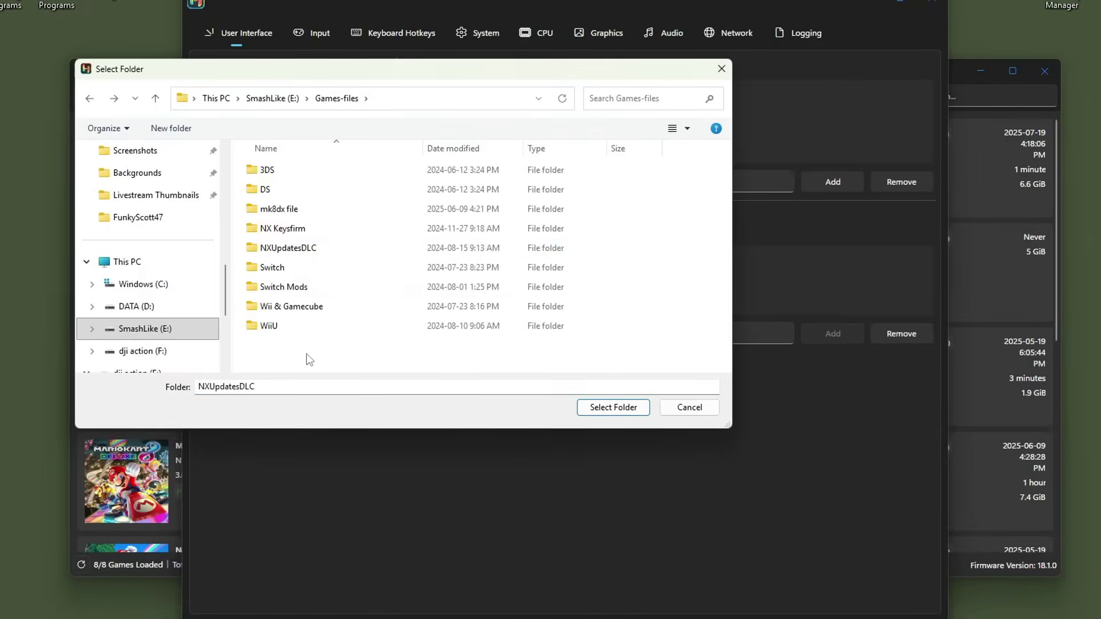
click(613, 407)
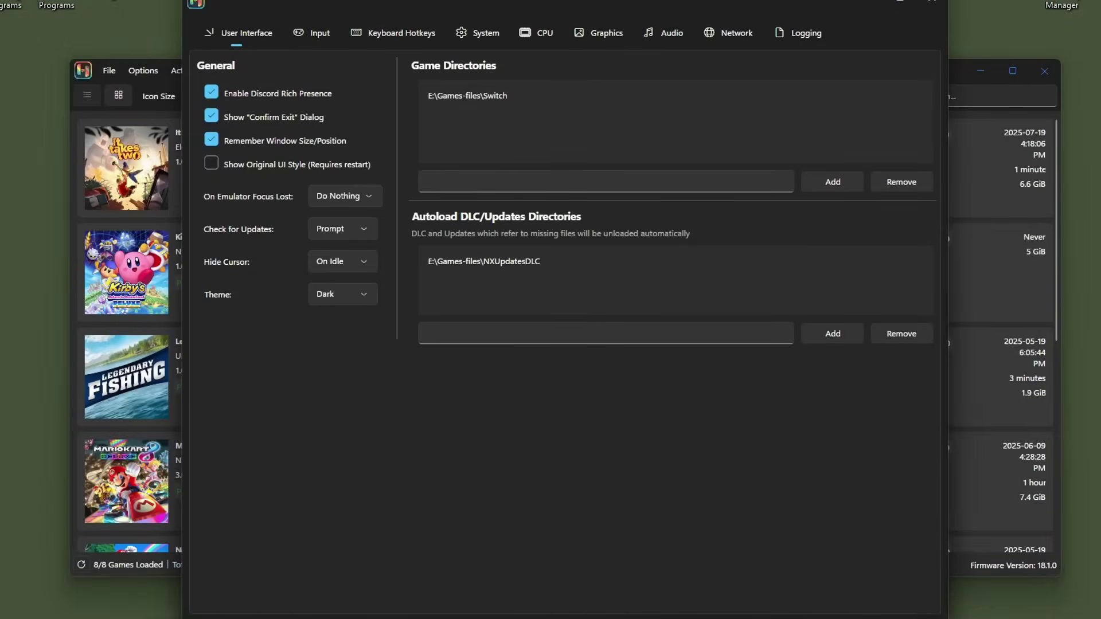
key(Escape)
scroll(425, 370, down, 1)
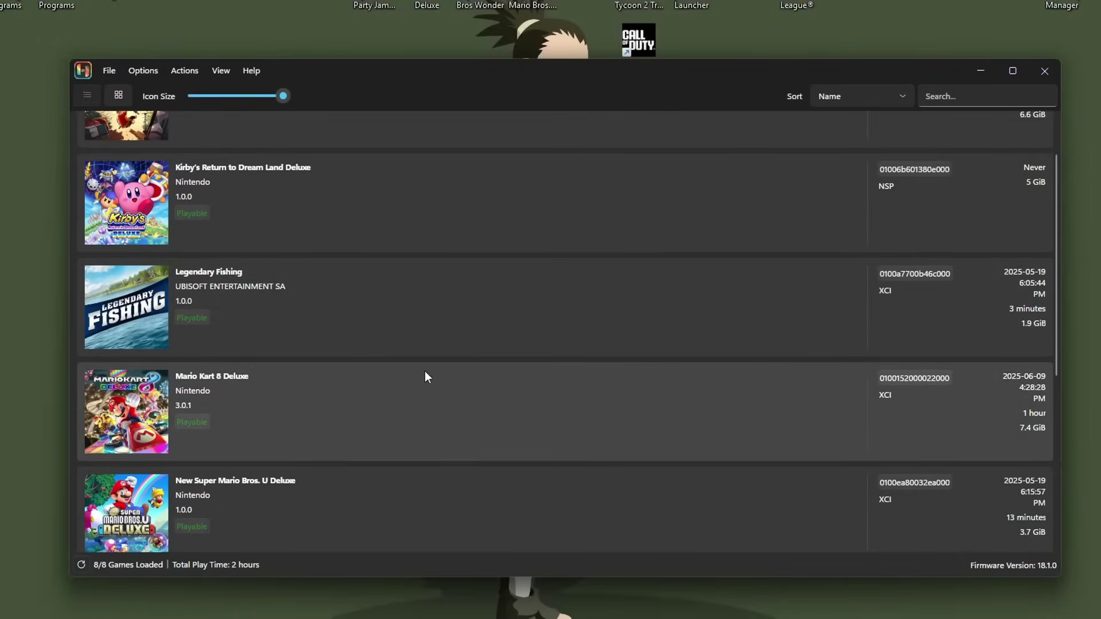
Step: Look through the game list and check the compatibility rating shown for each title
scroll(349, 357, down, 2)
scroll(428, 434, up, 3)
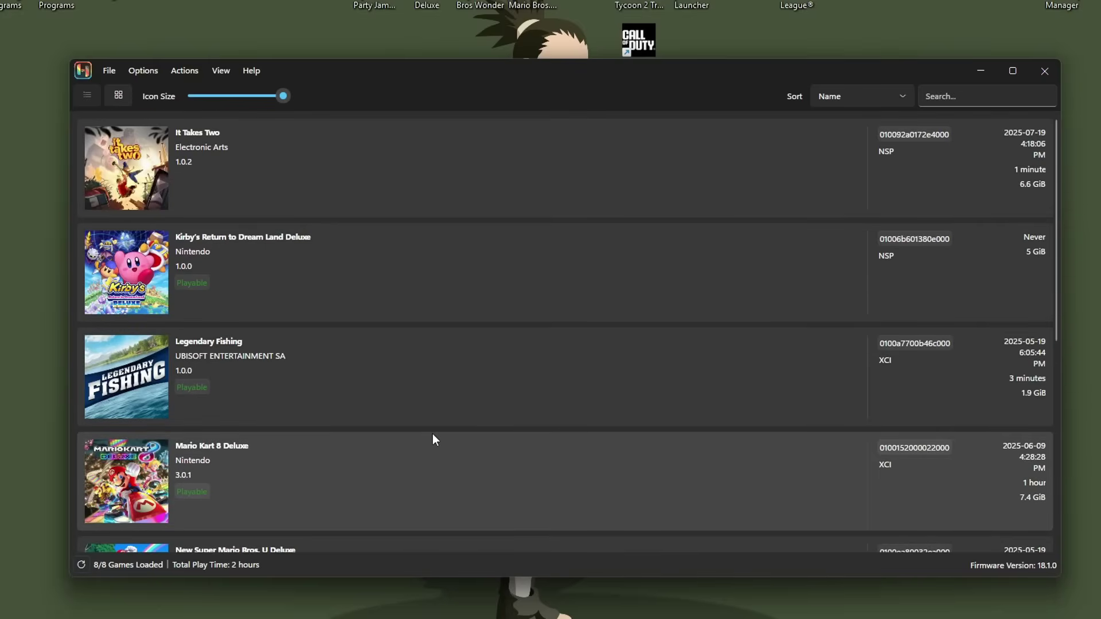
mouse_move(206, 283)
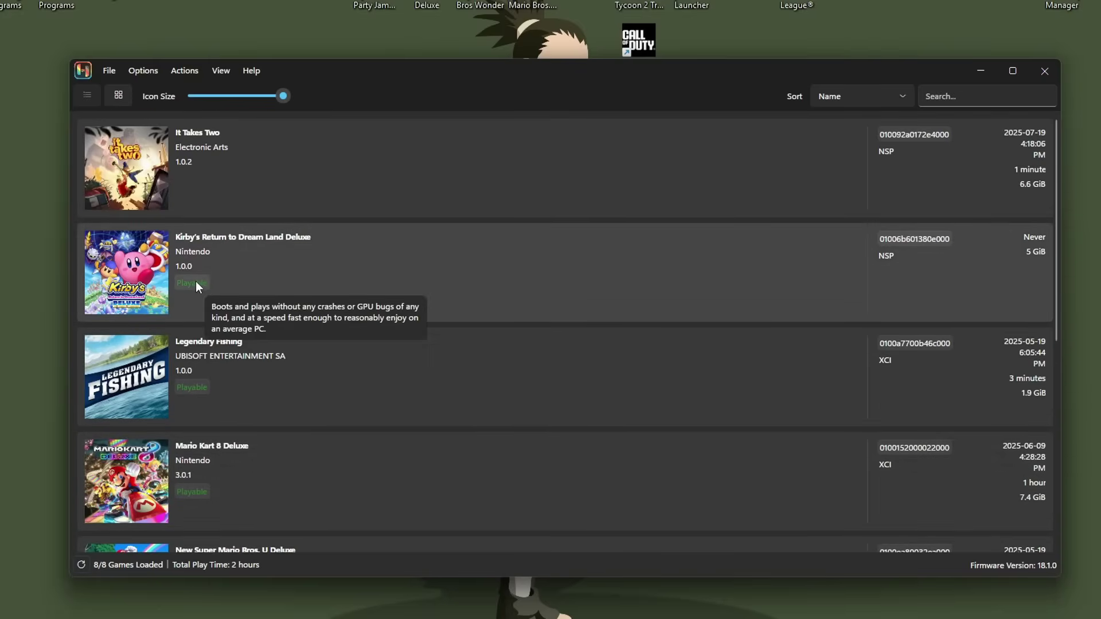
scroll(195, 281, down, 4)
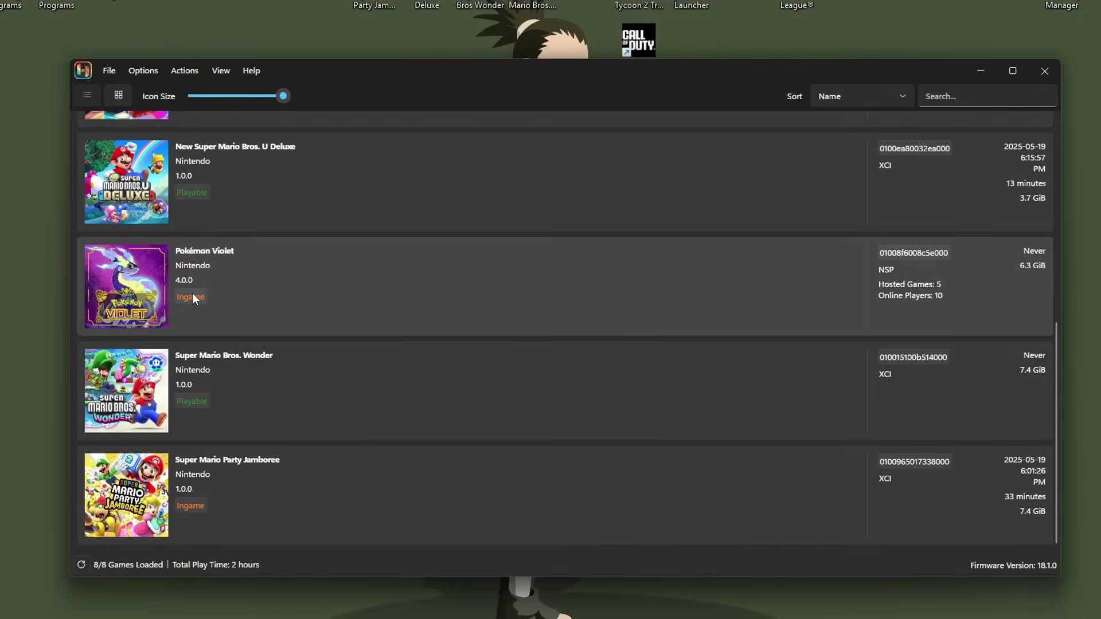
Step: Select Version 3.0.1 as the title update for Mario Kart 8 Deluxe and save the choice
scroll(191, 293, up, 3)
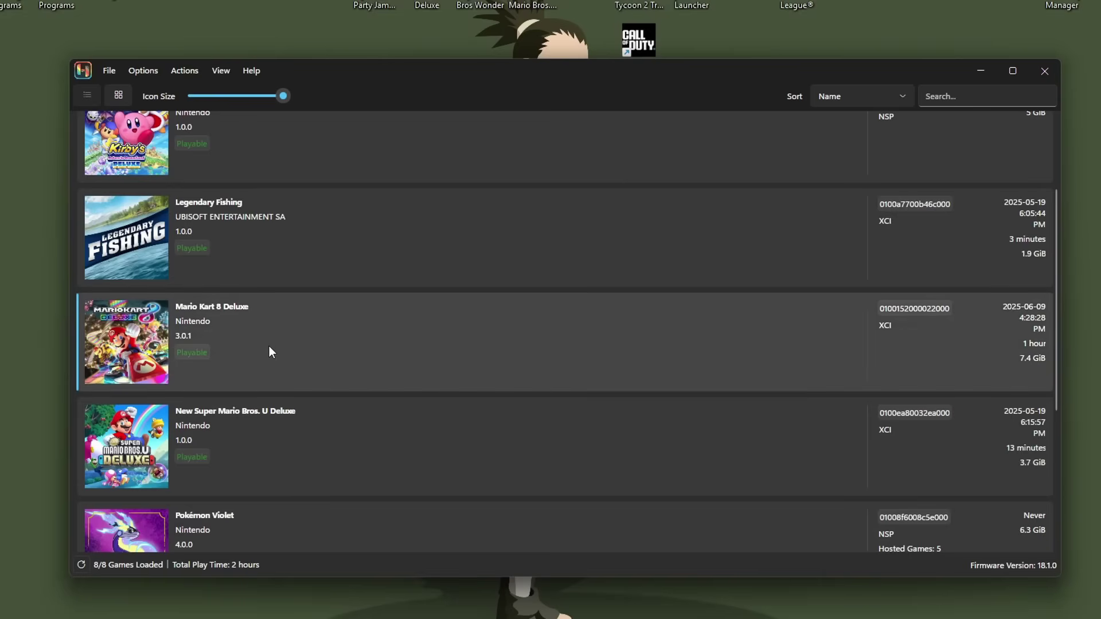
right_click(270, 346)
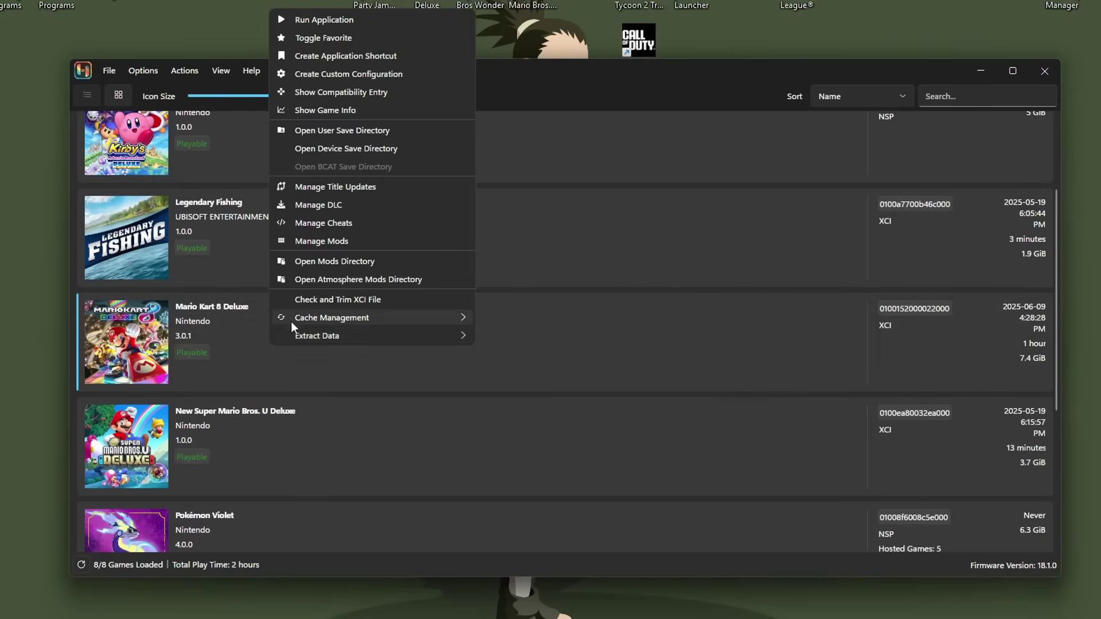
click(349, 188)
click(493, 259)
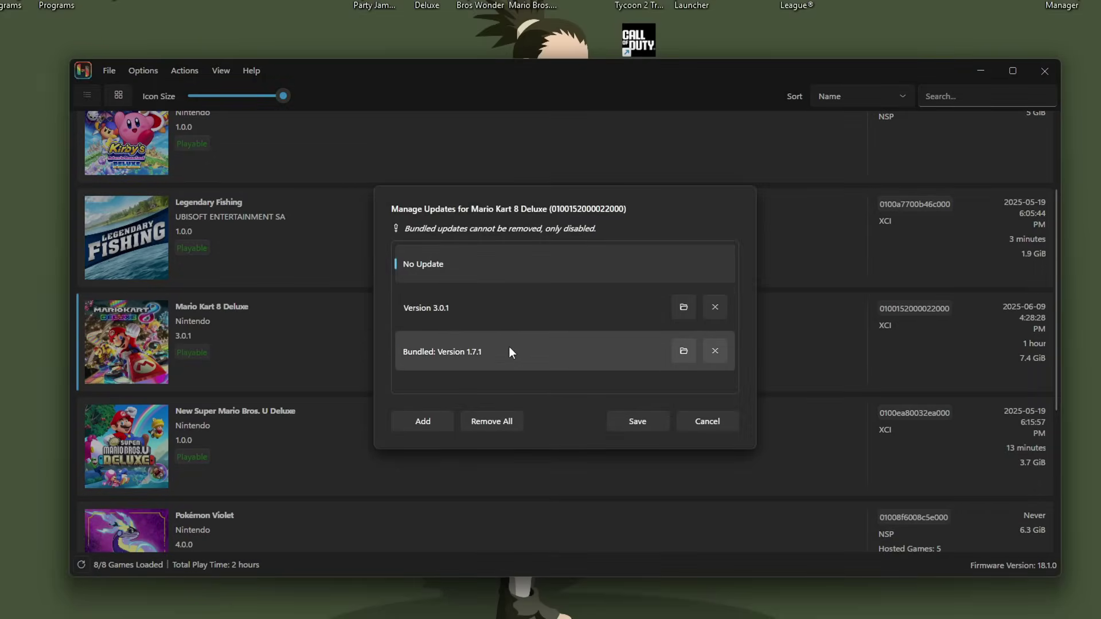
click(491, 312)
click(639, 422)
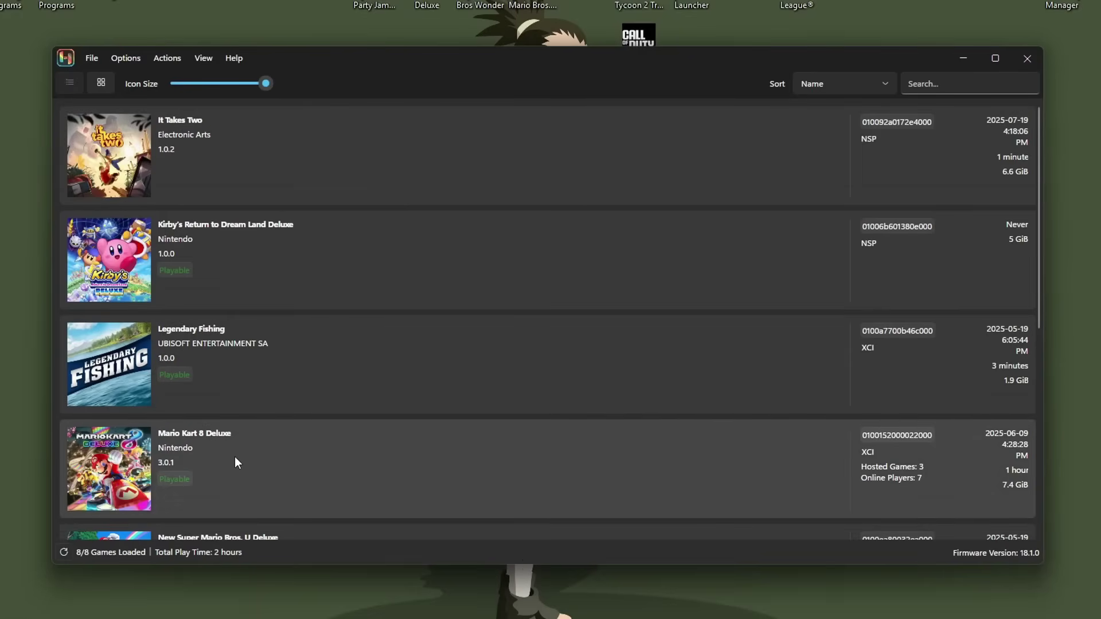
Step: Check the downloadable content loaded for Mario Kart 8 Deluxe and save the DLC list
right_click(235, 459)
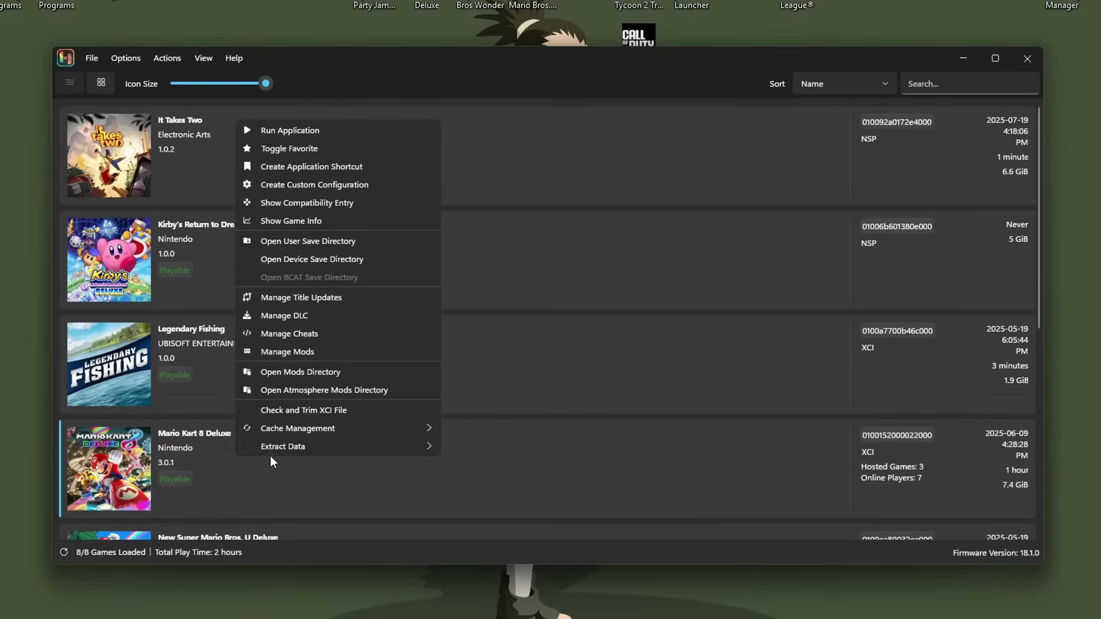
click(306, 315)
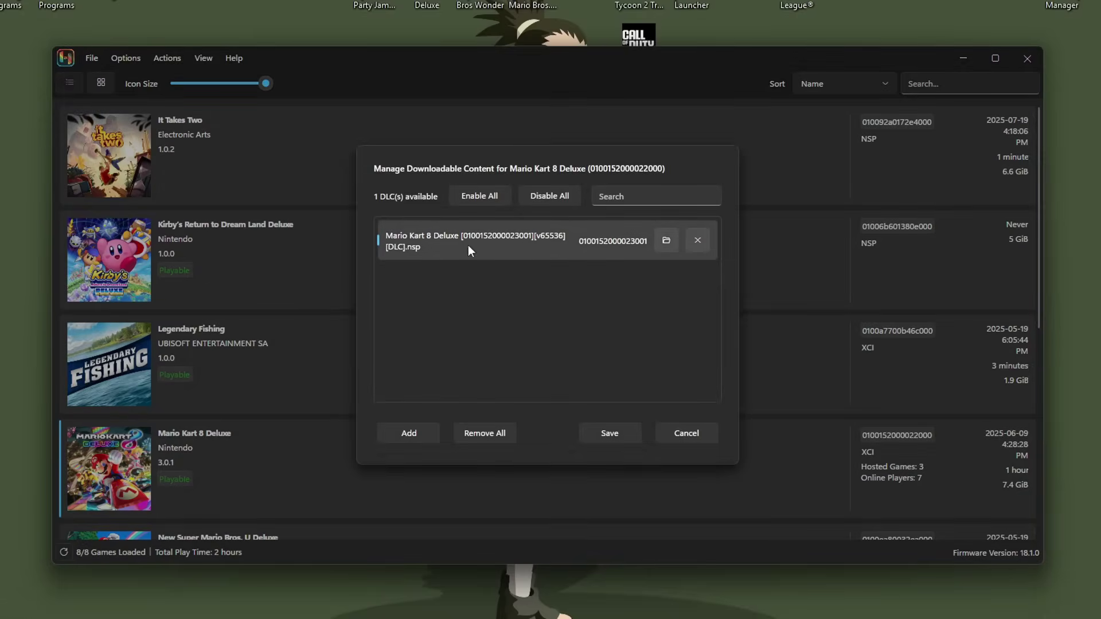
click(639, 433)
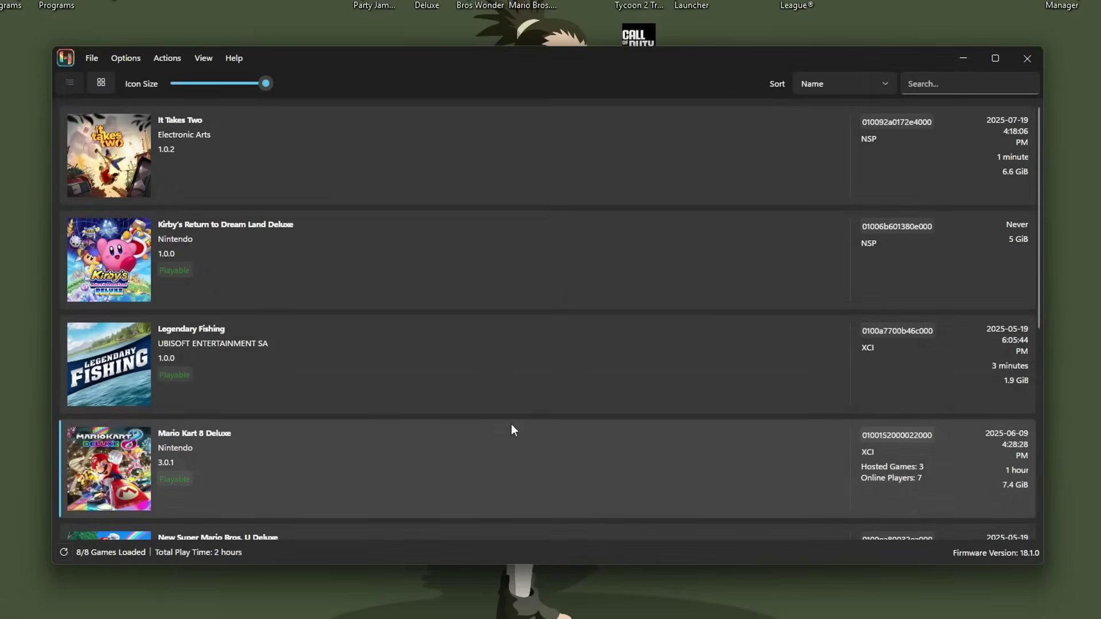
Step: Review the game saves of the existing profile in the User Profiles Manager and return to the profile overview
scroll(276, 422, down, 2)
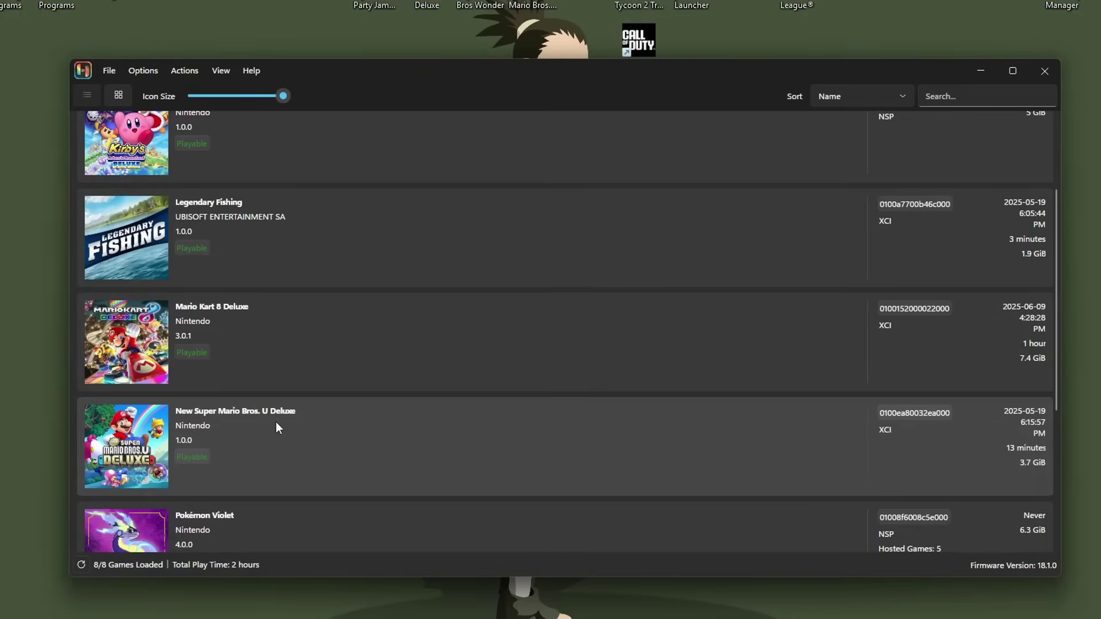
click(146, 72)
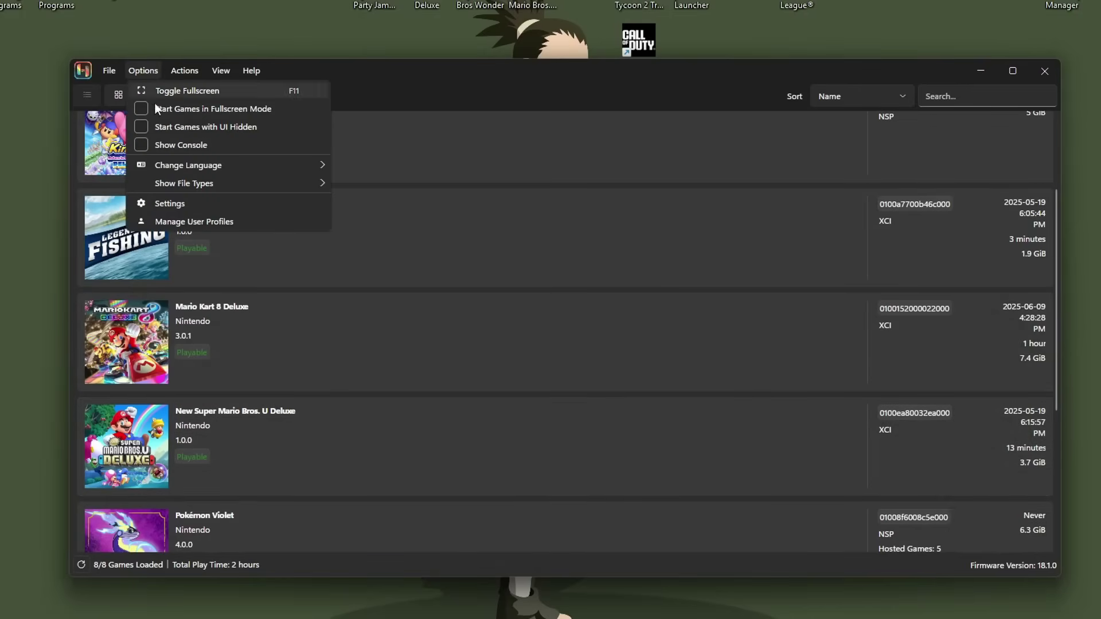
click(194, 222)
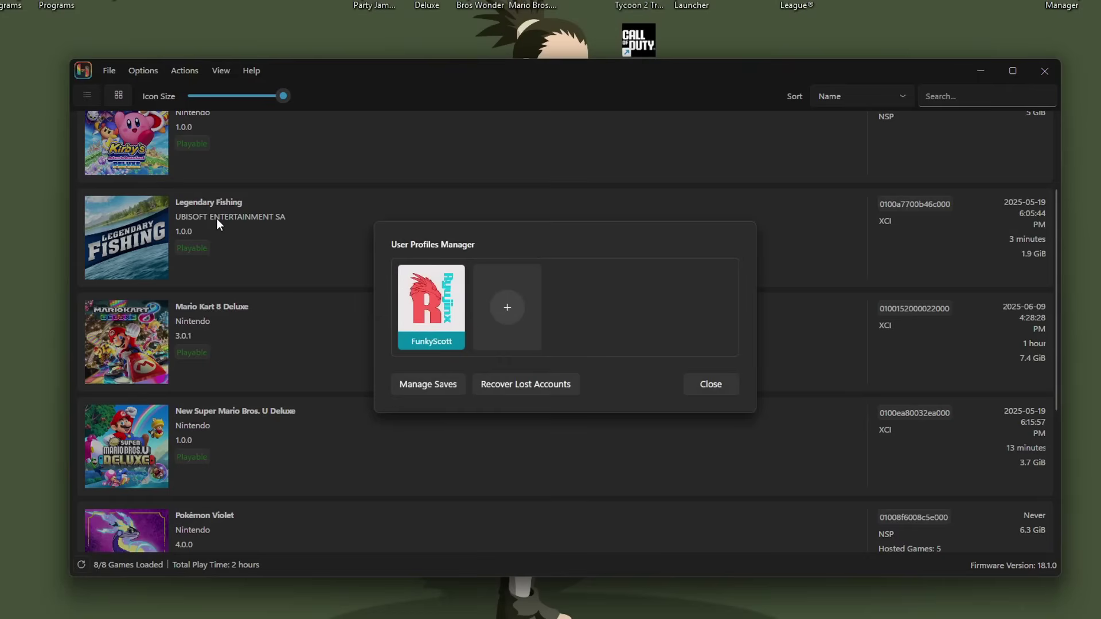
mouse_move(447, 300)
click(425, 386)
scroll(557, 344, down, 1)
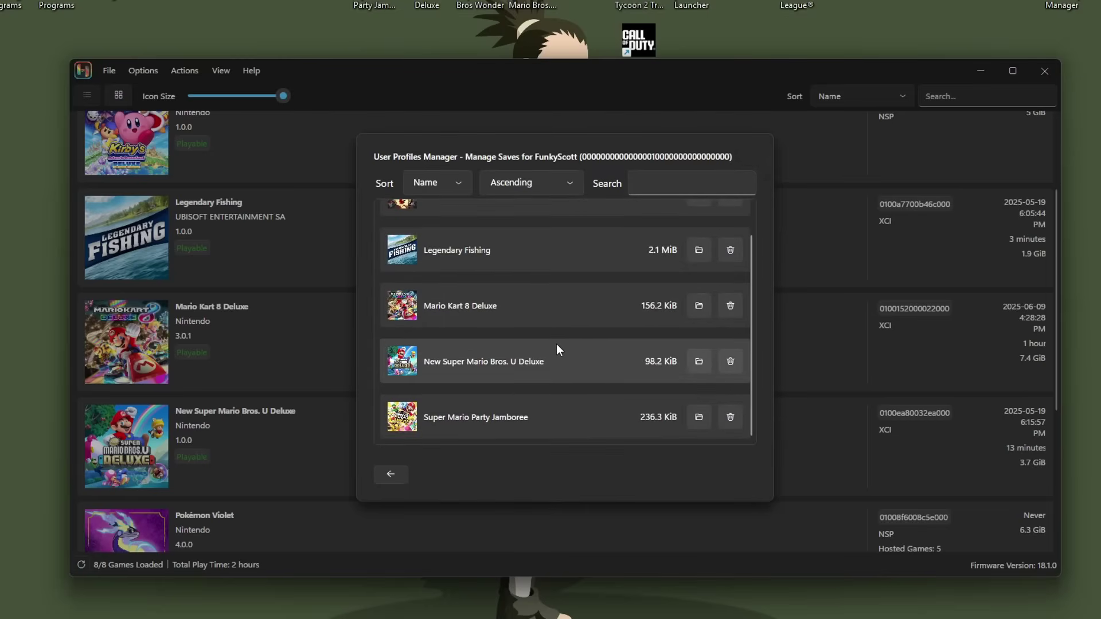
scroll(577, 366, up, 1)
key(Escape)
Step: Create a user profile named subscribe with a Yoshi profile image, and close the User Profiles Manager
click(539, 290)
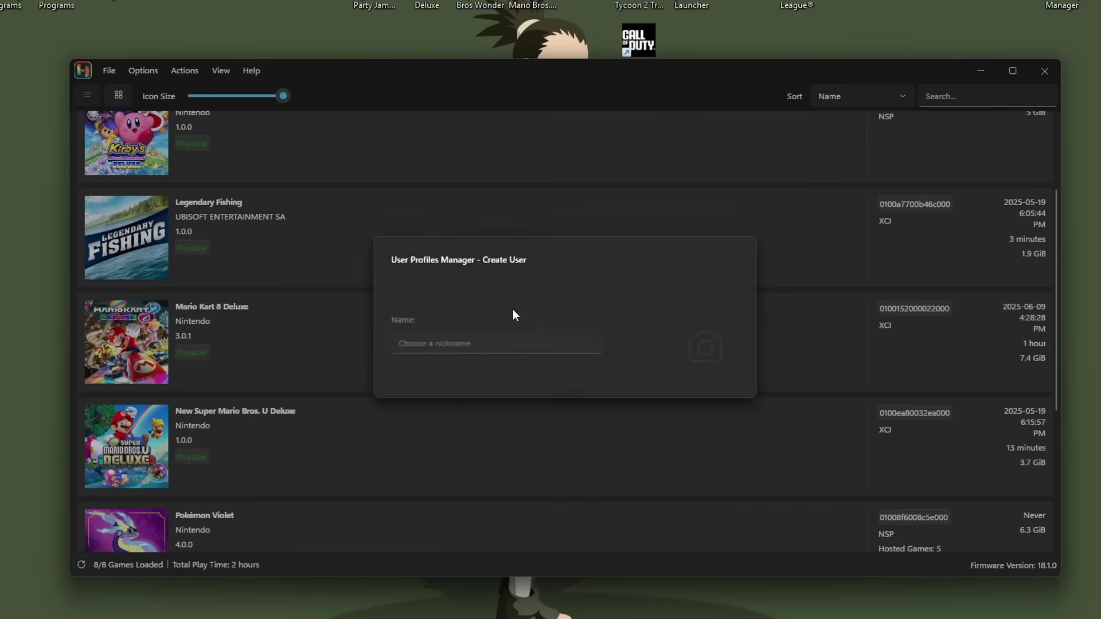
click(512, 307)
text(subsc)
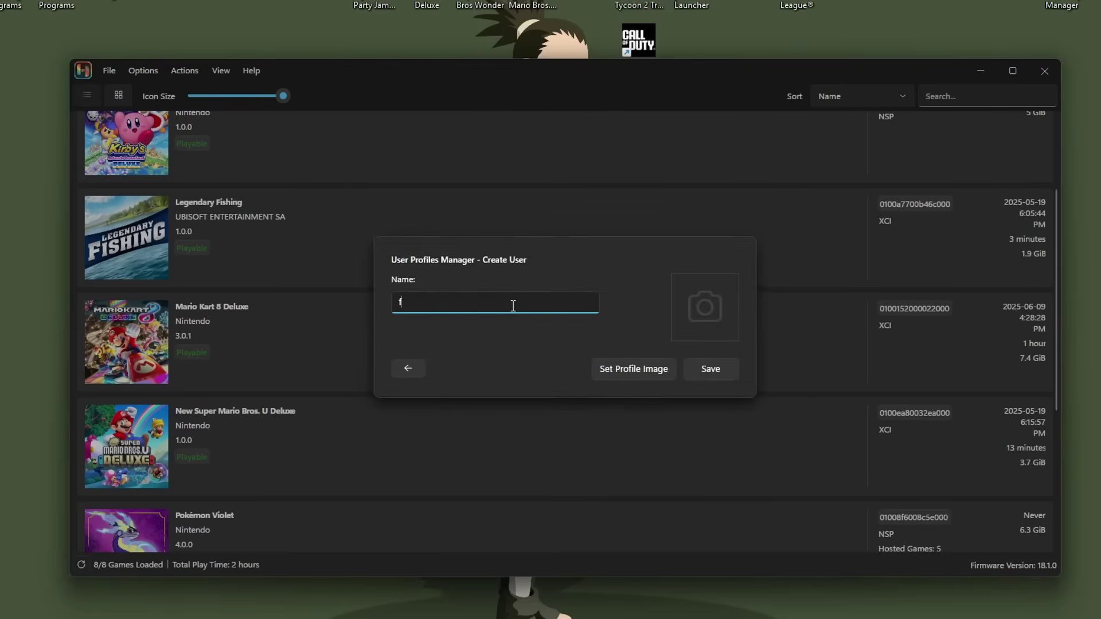
text(ribe)
key(Return)
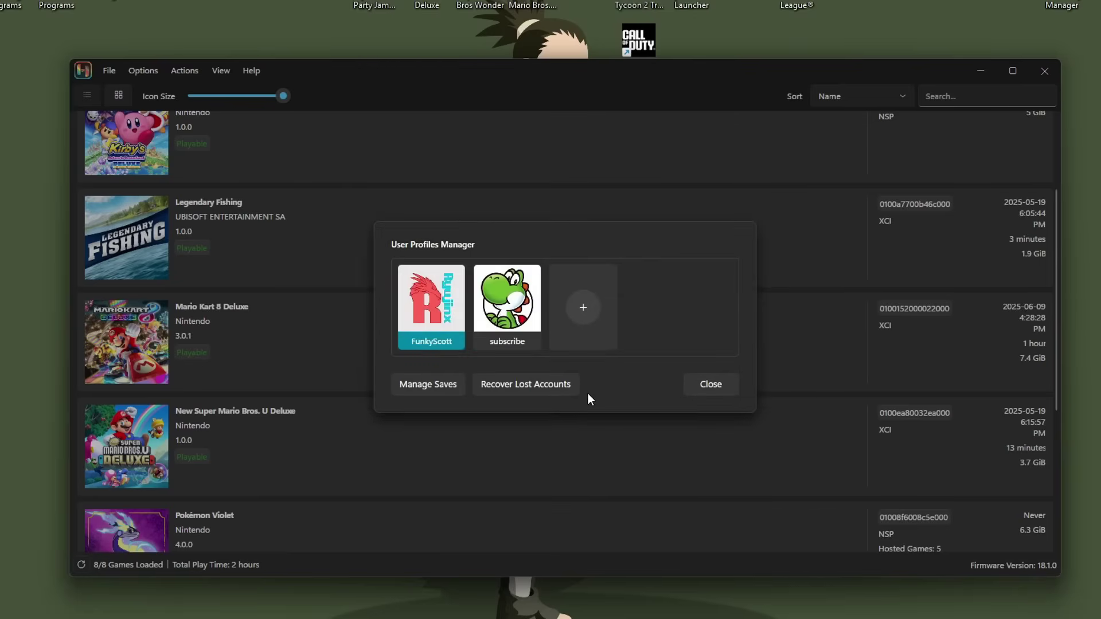
click(702, 389)
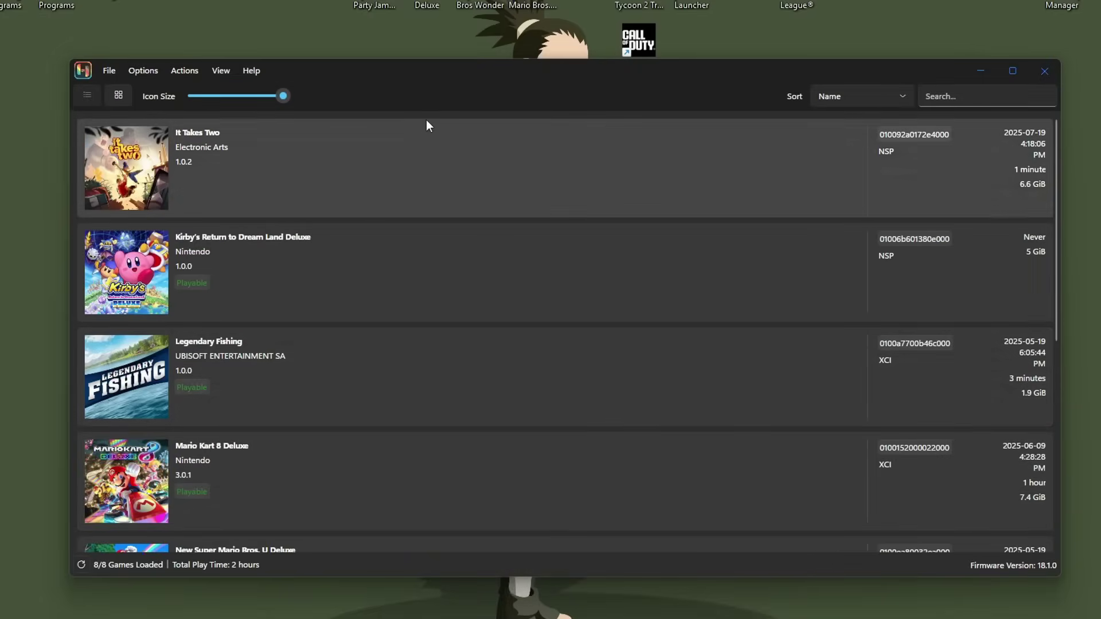
Step: Set Player 1's input device to Xbox 360 Controller (0) in the input settings
click(143, 70)
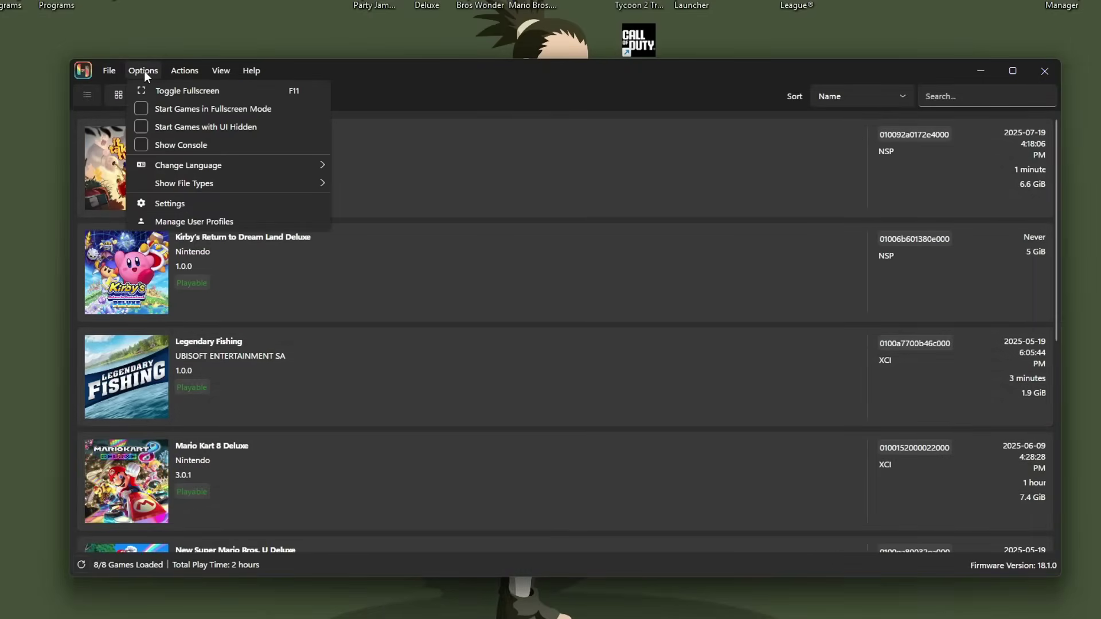
click(174, 202)
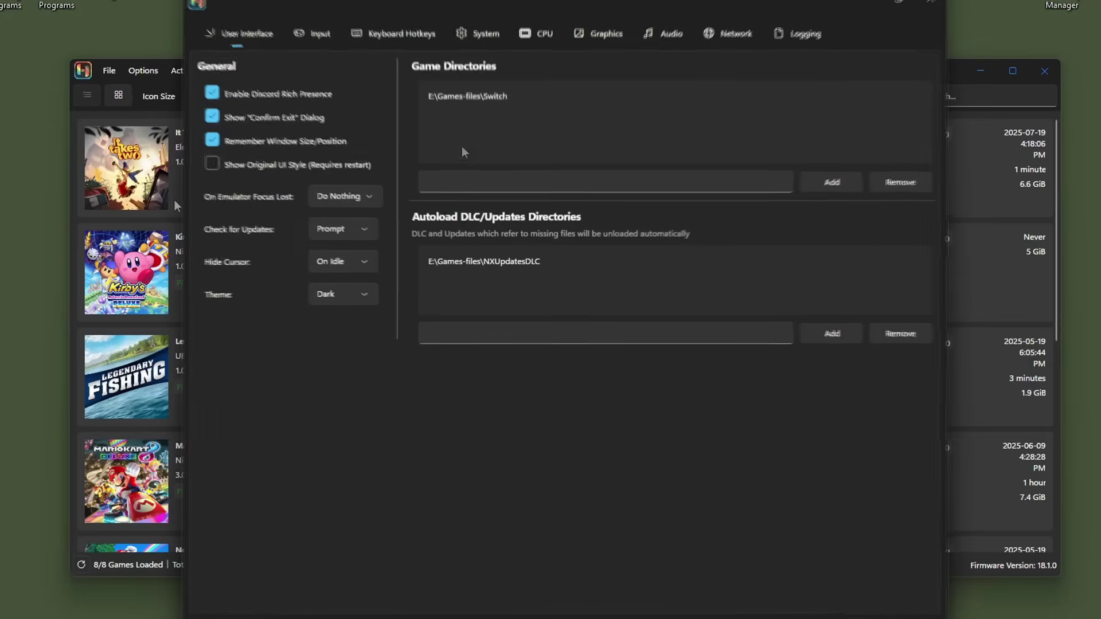
click(322, 33)
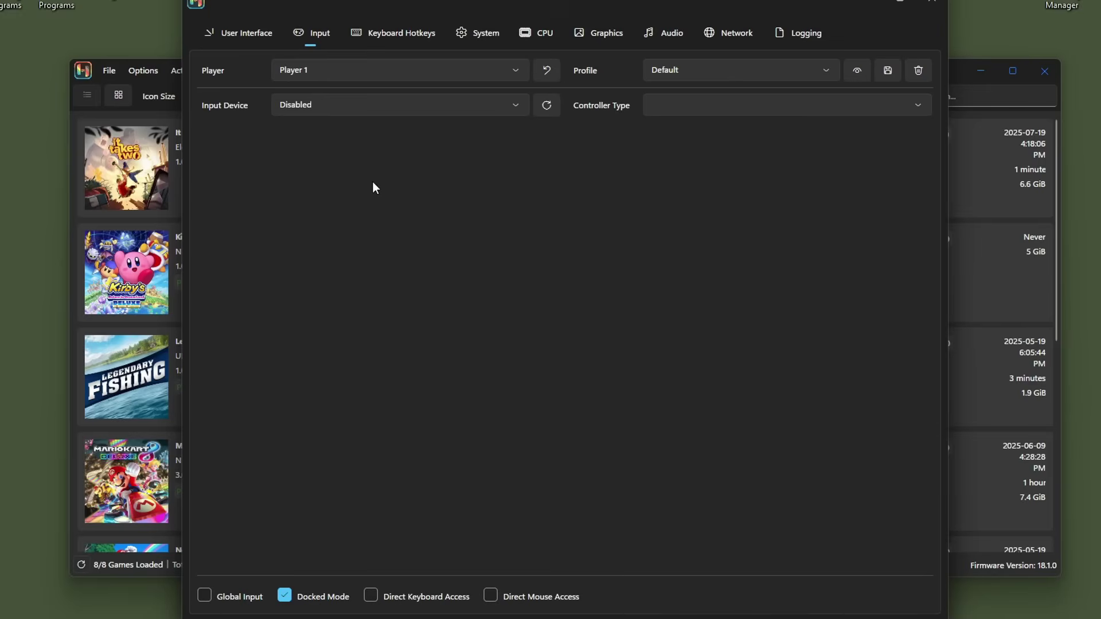
click(445, 107)
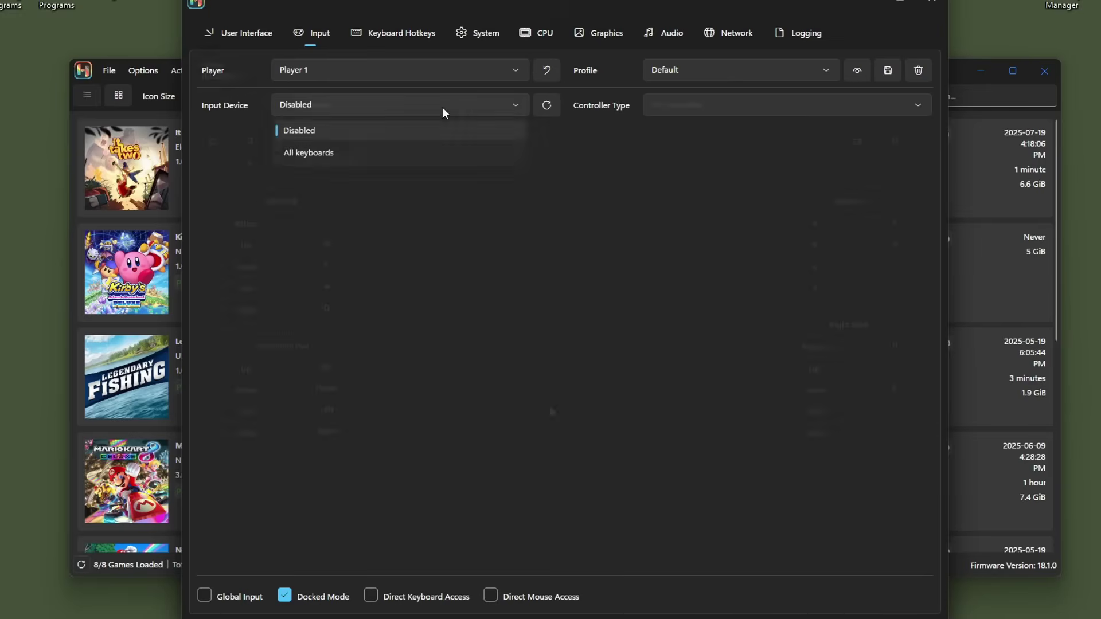
click(459, 152)
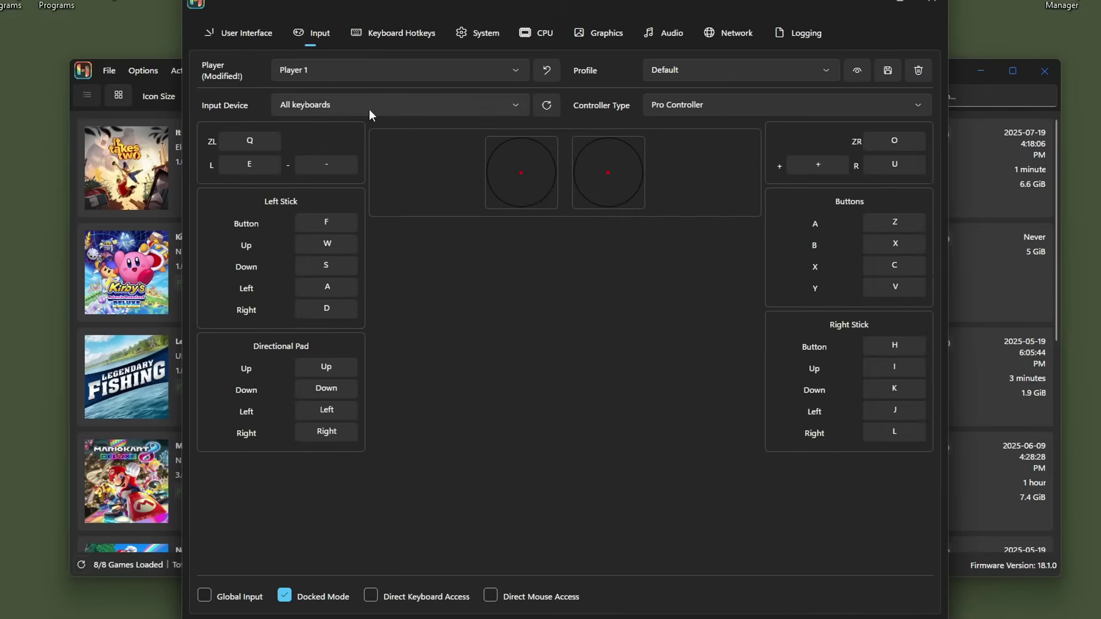
click(351, 109)
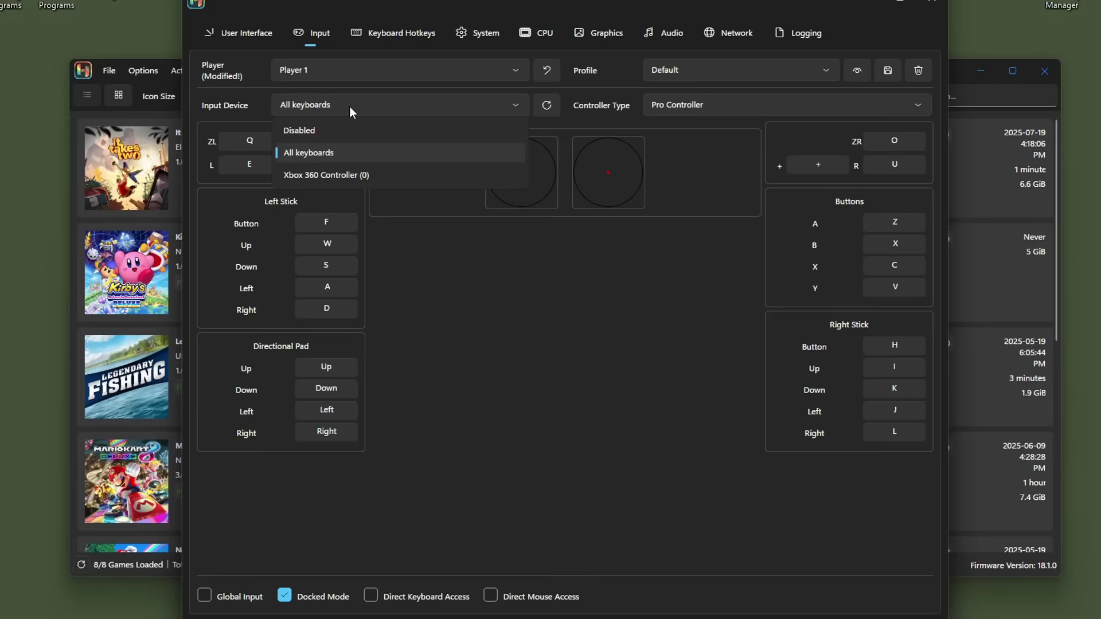
click(342, 175)
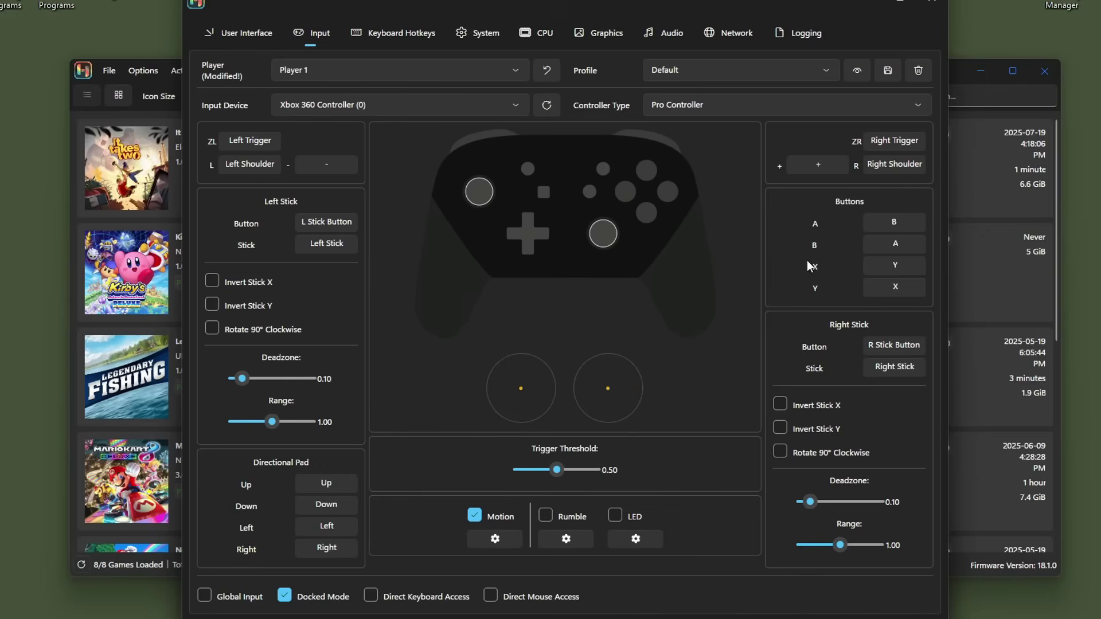
Step: Check how the A button is remapped and view the available controller types for Player 1
click(884, 220)
click(906, 224)
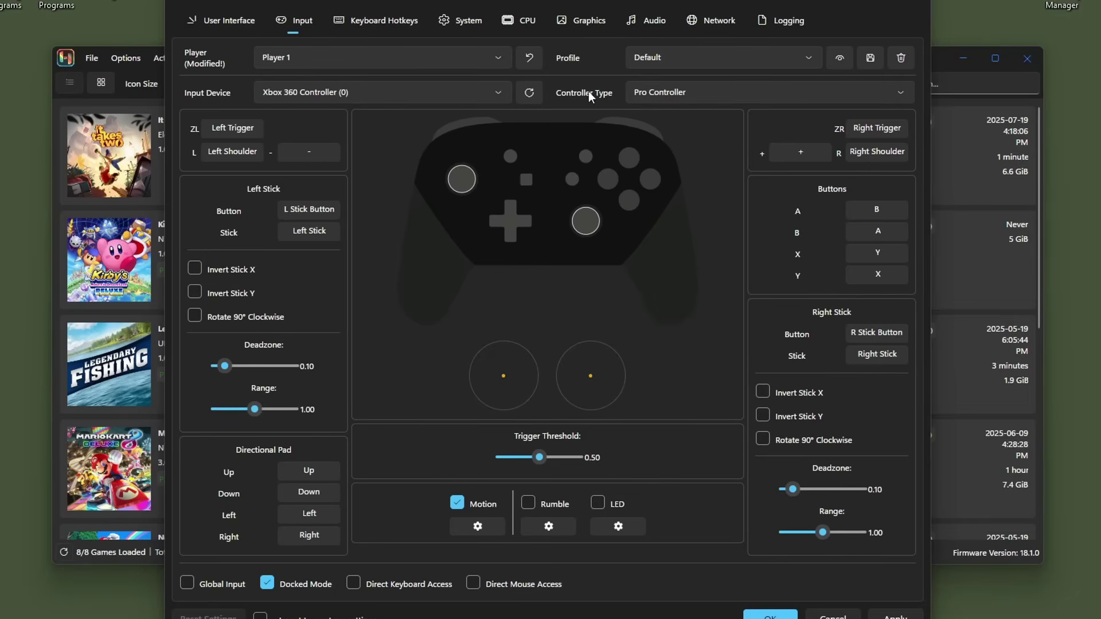
click(659, 92)
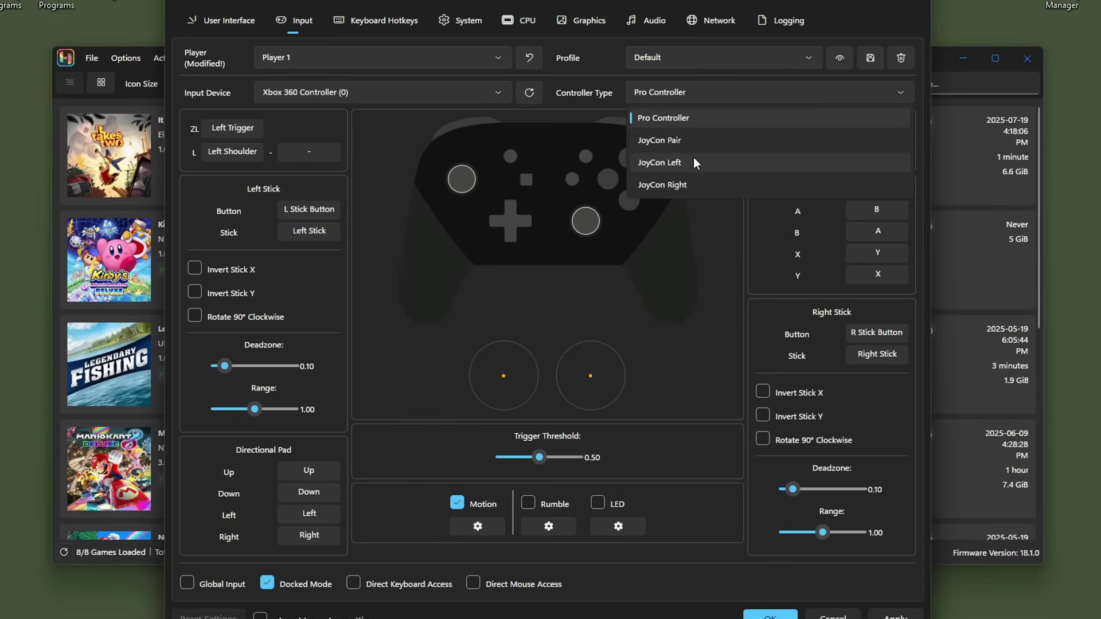
Step: Name Player 1's controller profile fs47, and switch to Player 2 while saving the updated controller settings
click(608, 67)
click(455, 60)
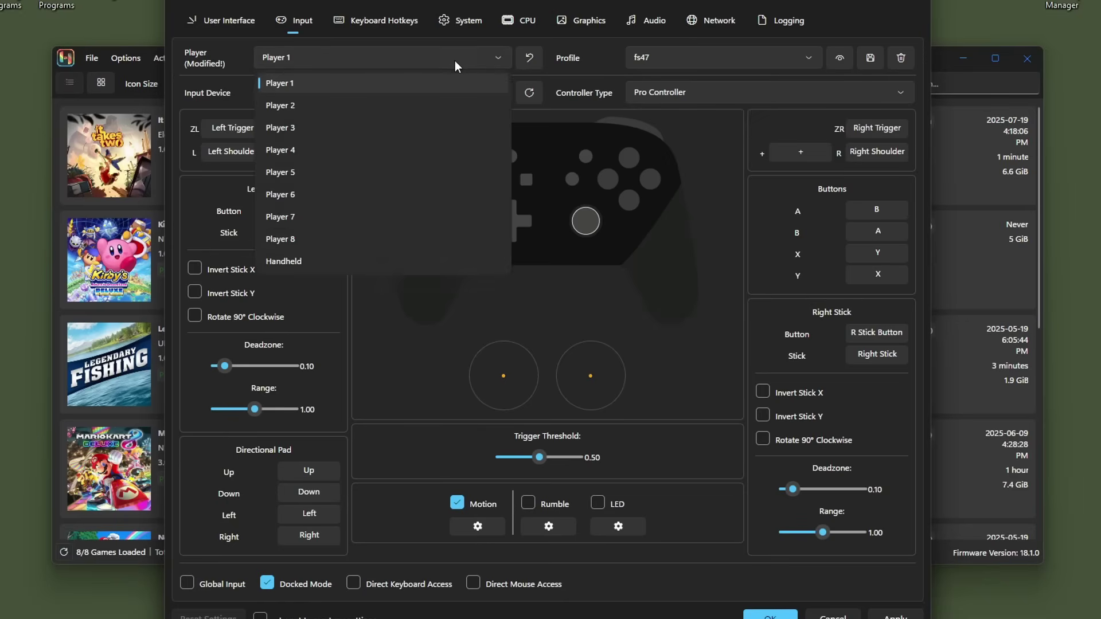
click(341, 105)
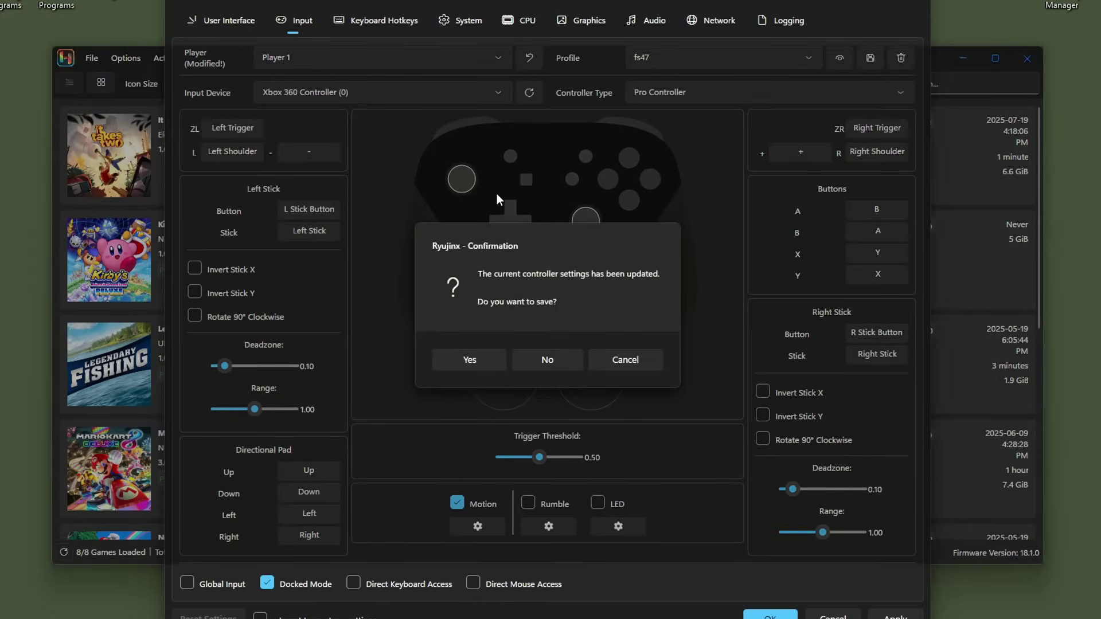
click(465, 361)
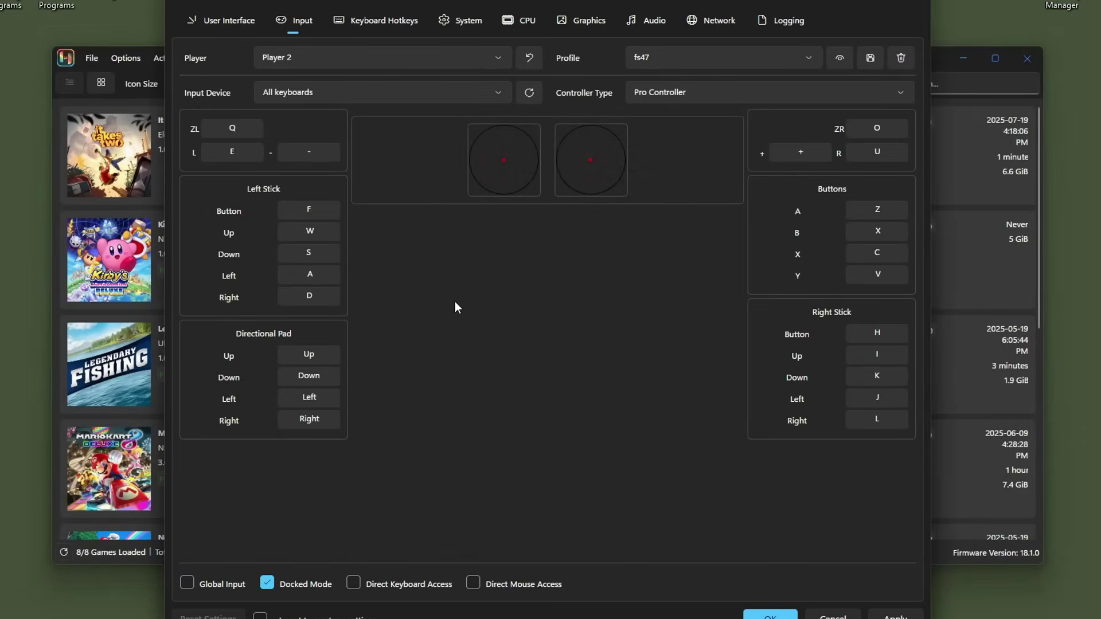
Step: Review the theme choices in the user interface settings and the keyboard hotkey assignments
click(232, 21)
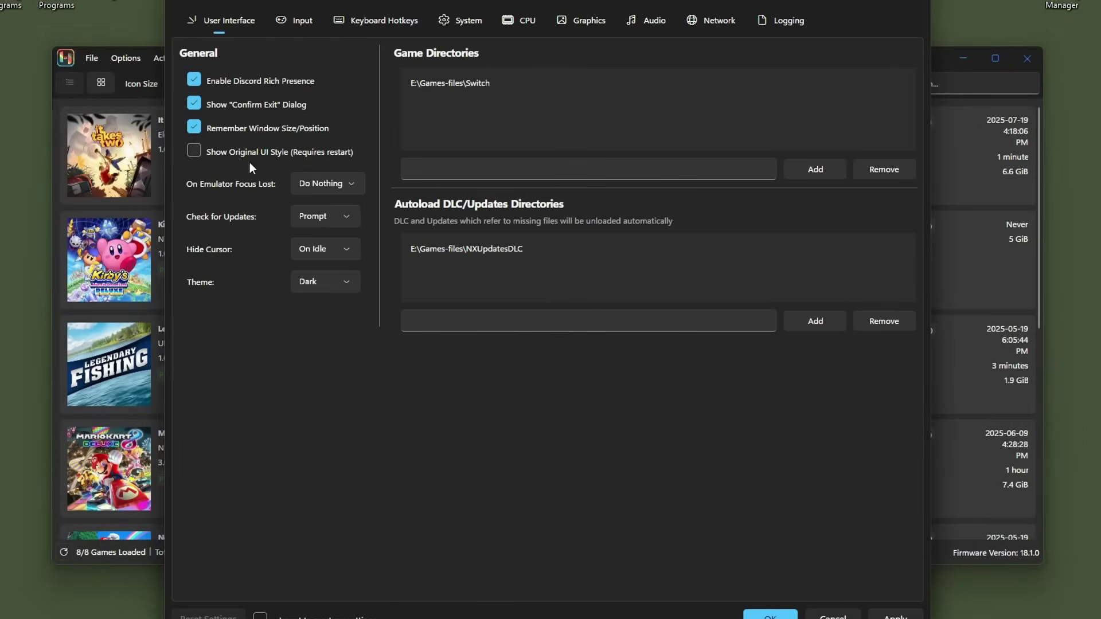
click(318, 281)
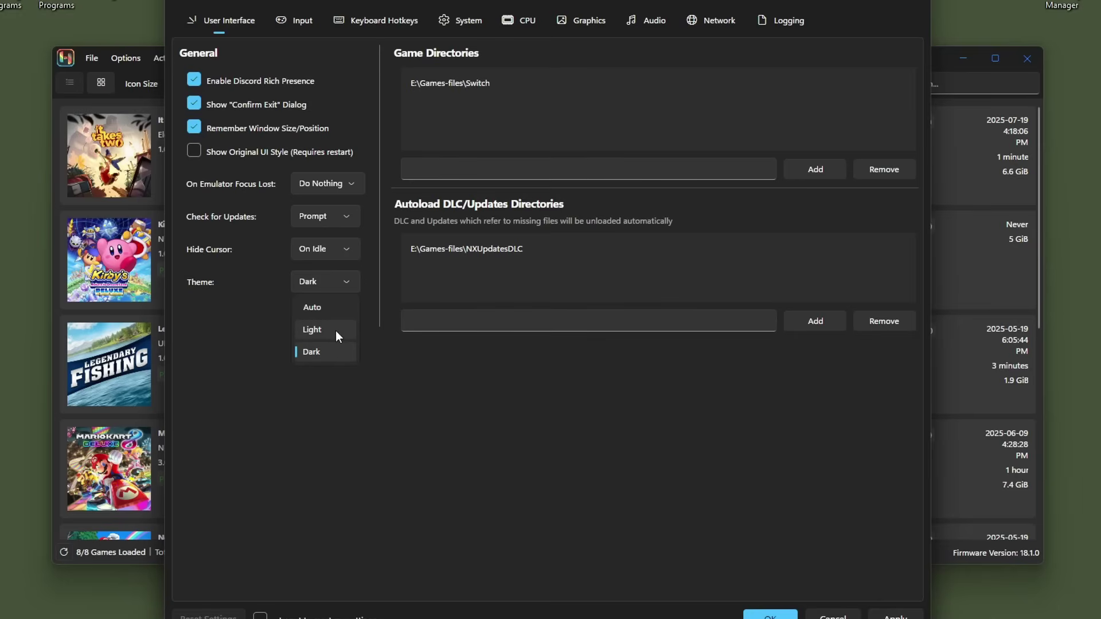
click(384, 22)
click(384, 22)
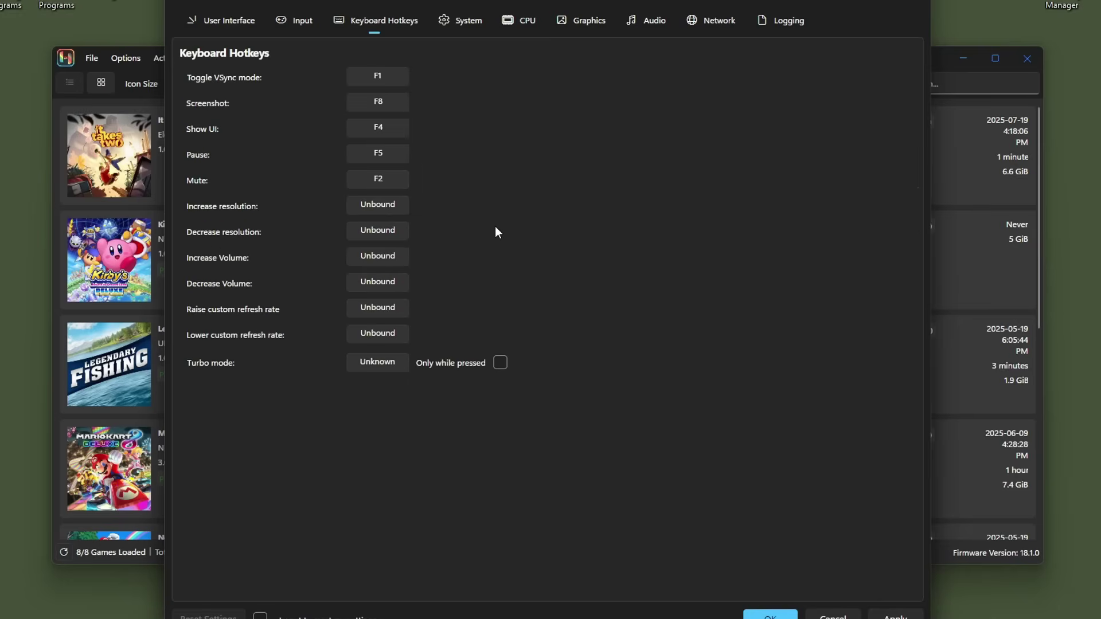
Step: Keep Vulkan as the graphics backend in the graphics settings and check the available preferred GPUs
click(583, 23)
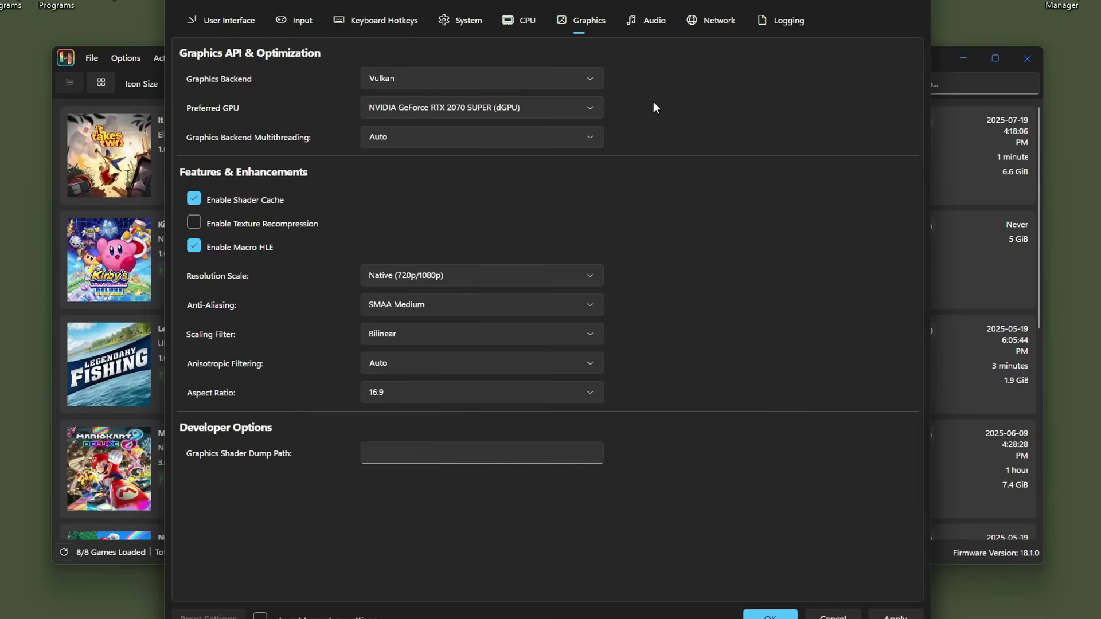
click(532, 81)
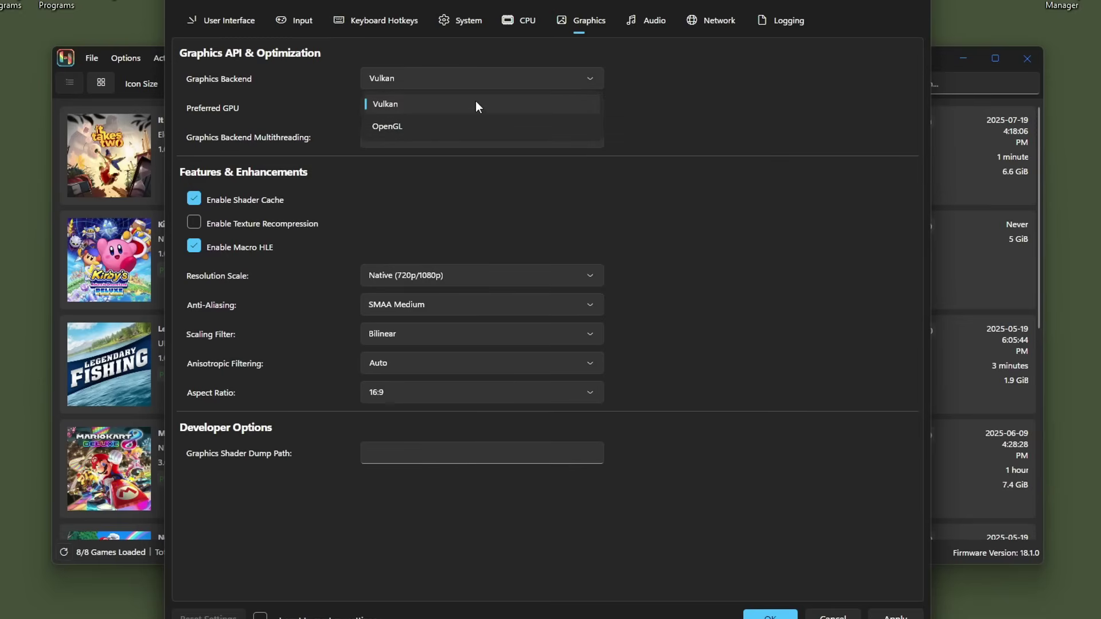
click(436, 103)
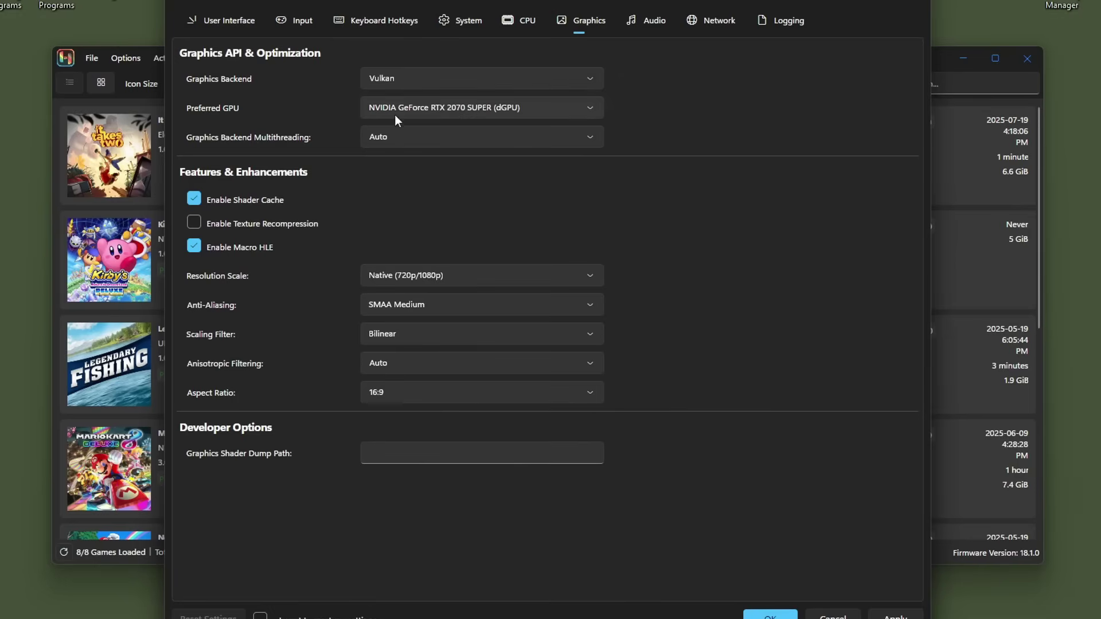
click(418, 109)
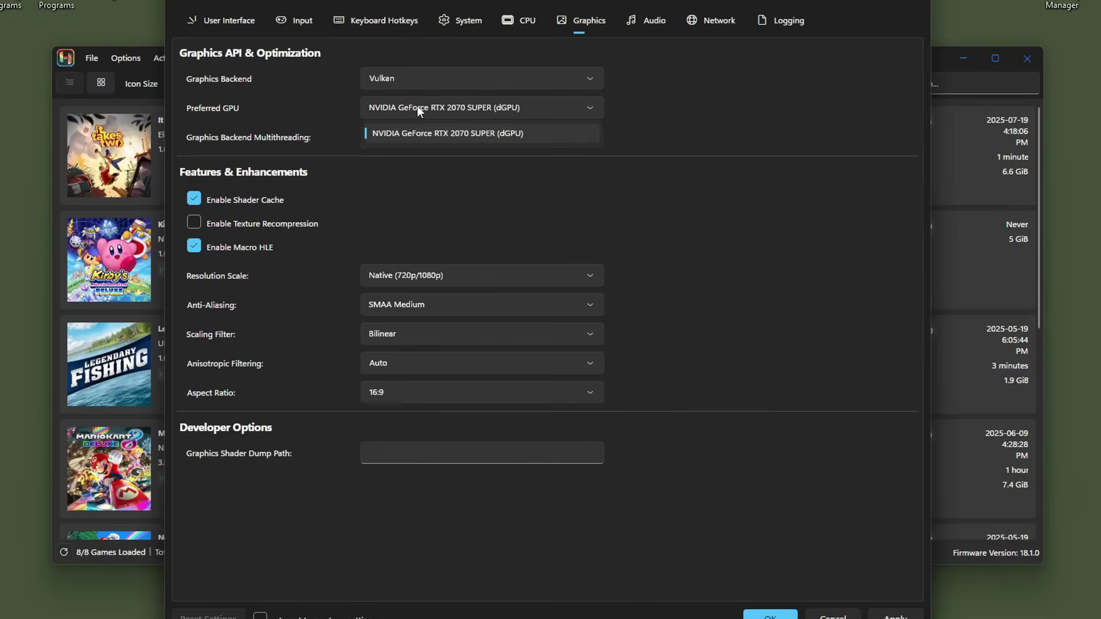
click(705, 119)
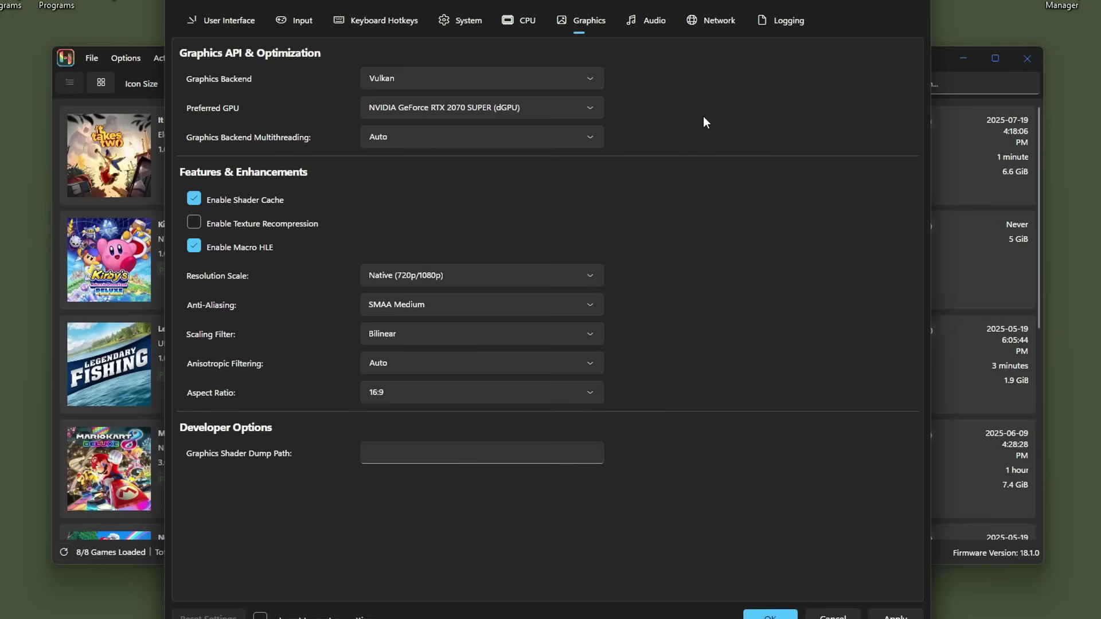
Step: Check the resolution scale choices in the graphics settings and the Docked Mode option in the input settings
click(439, 275)
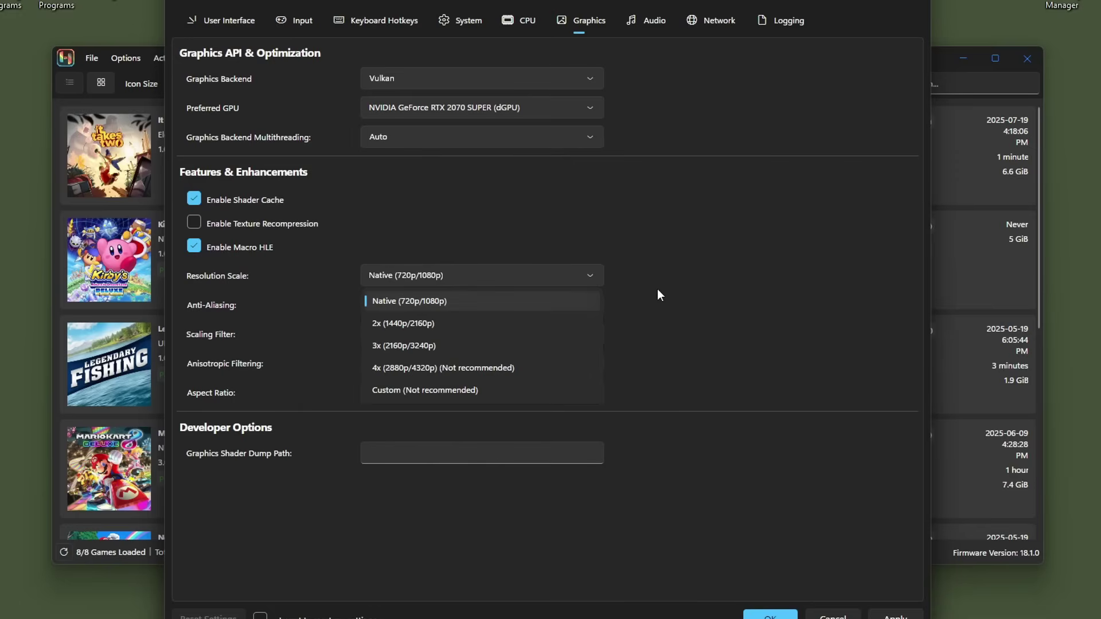
click(699, 291)
click(297, 22)
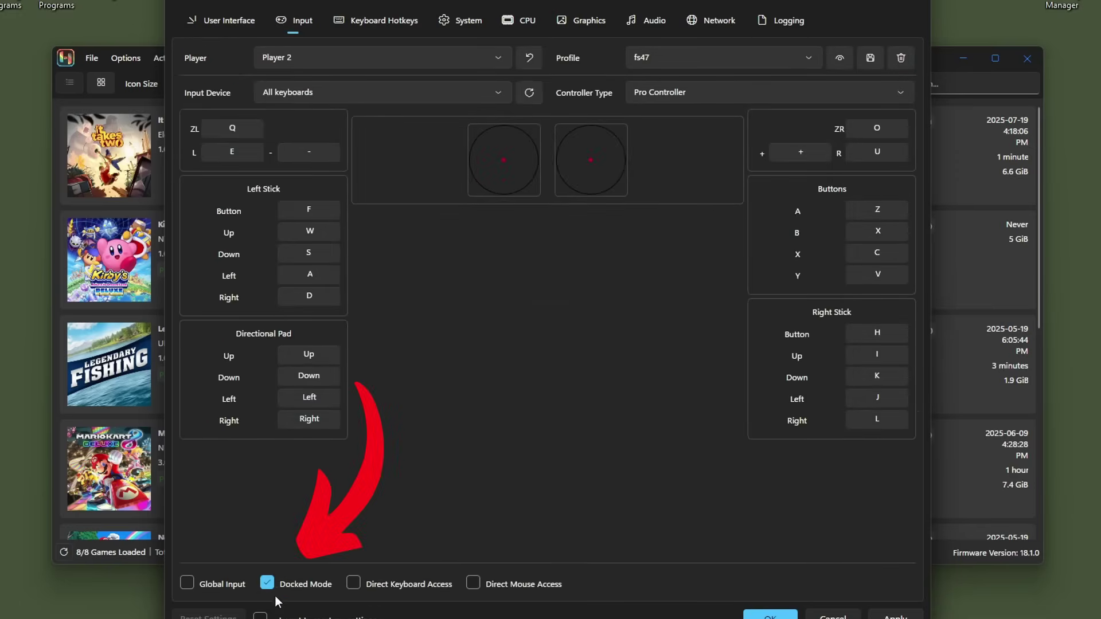
mouse_move(315, 574)
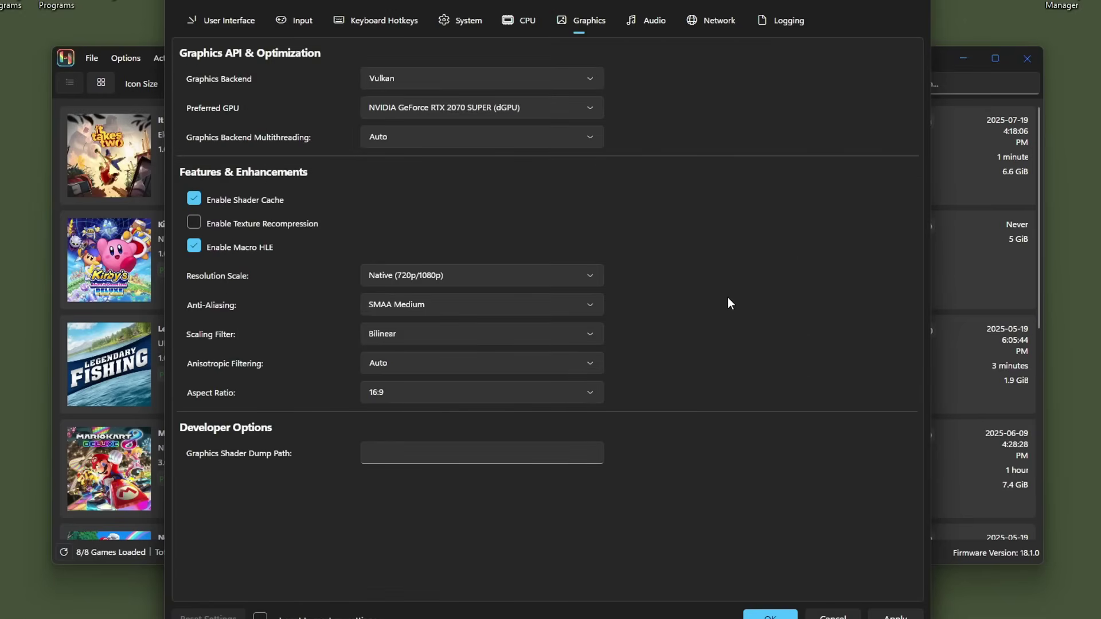
Step: Review the graphics enhancement options and the multiplayer network settings, and save the emulator settings
mouse_move(402, 309)
mouse_move(405, 340)
click(716, 19)
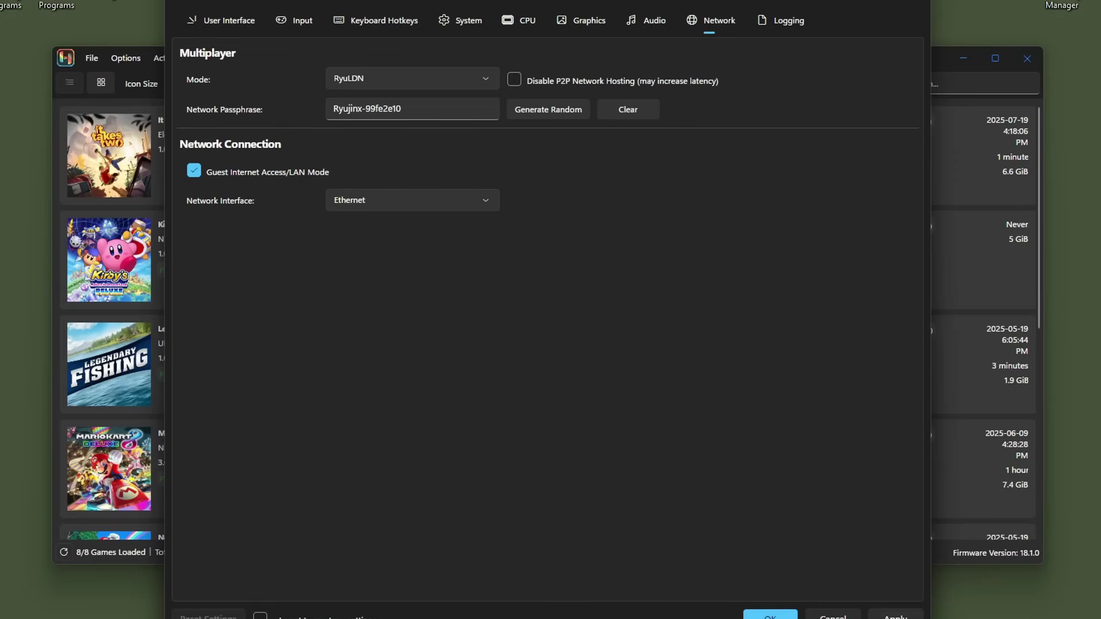
click(770, 616)
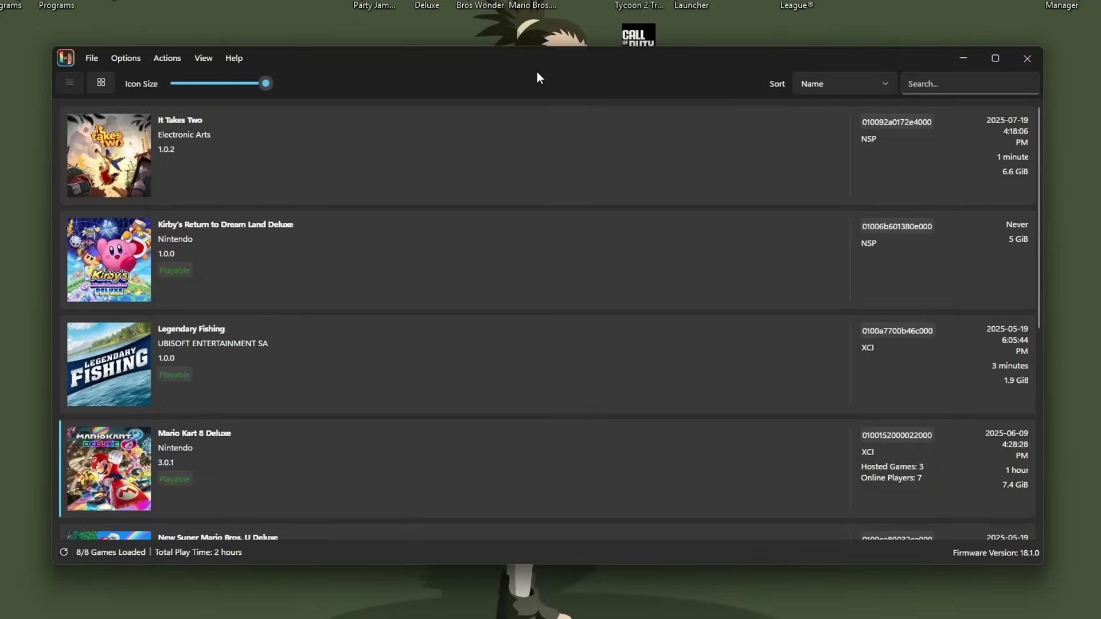
Step: Look through the game list and search the web for "game banana jamboree" in a new Chrome tab
scroll(614, 240, down, 5)
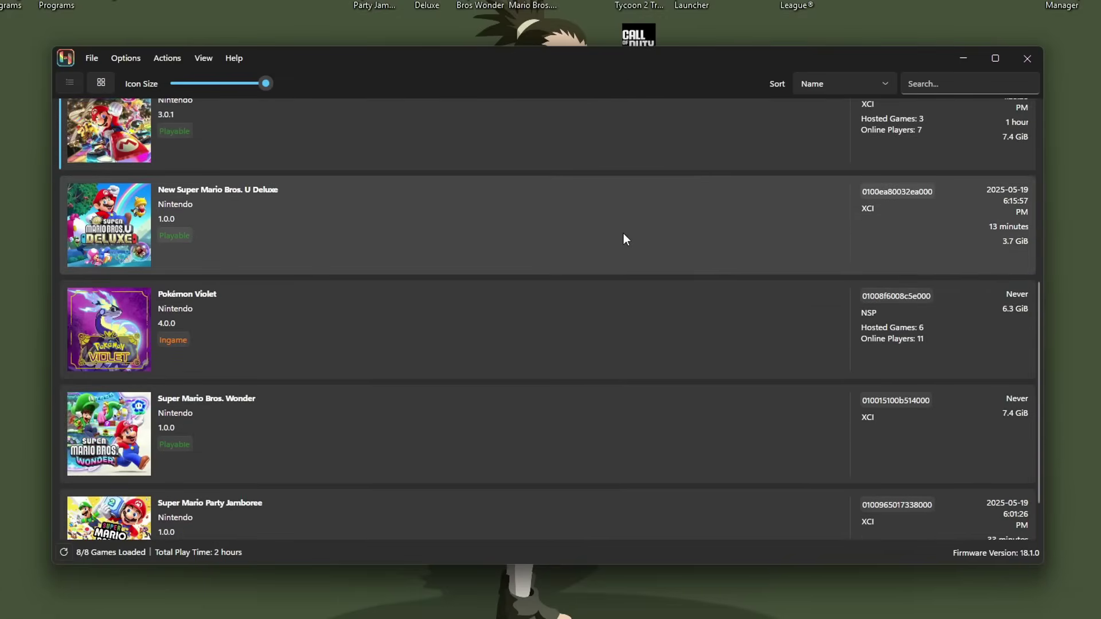
scroll(624, 239, down, 1)
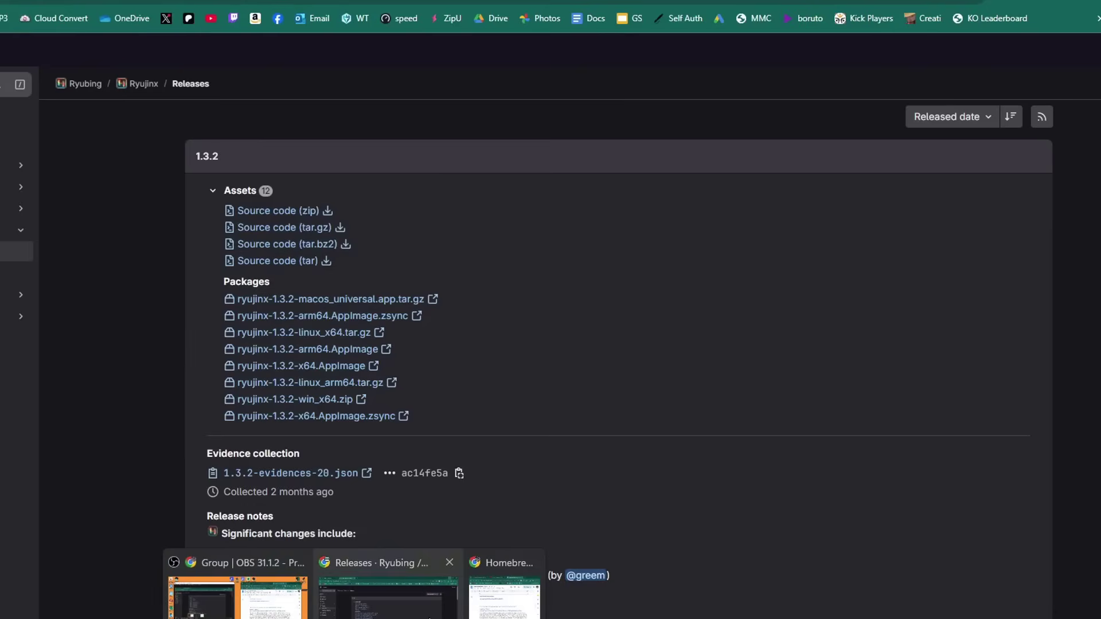
click(393, 591)
click(349, 8)
text(game banana jam)
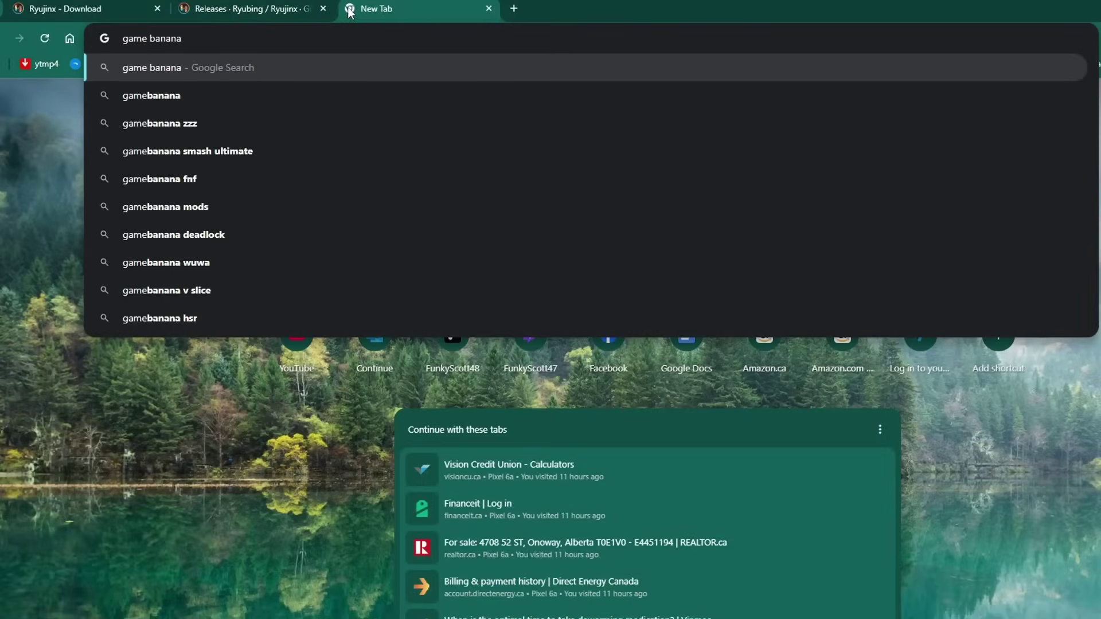
text(boree)
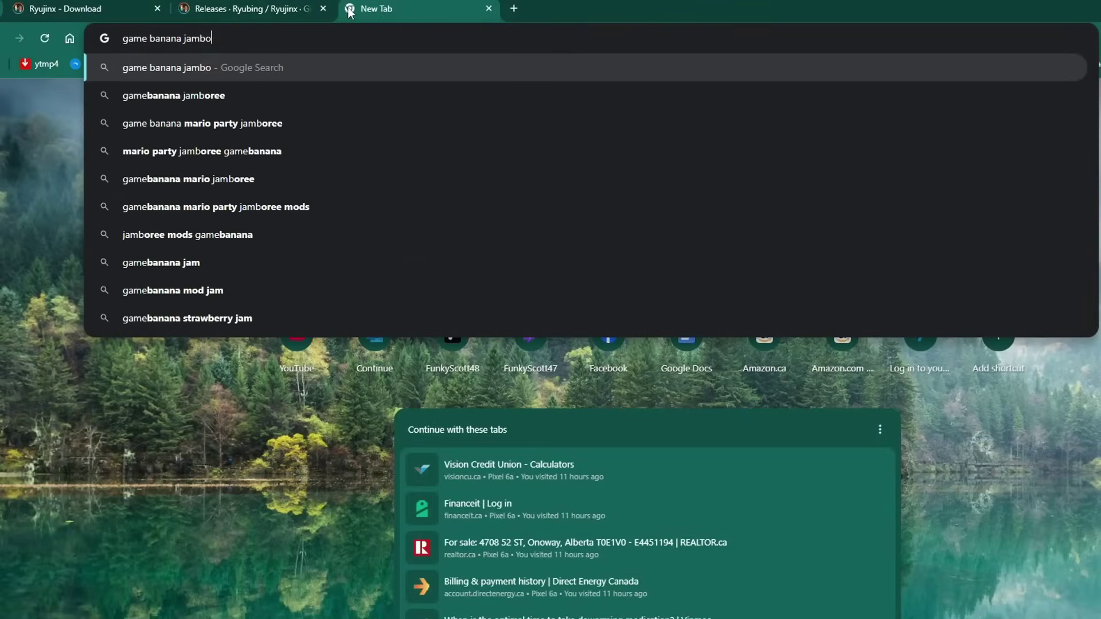
key(Return)
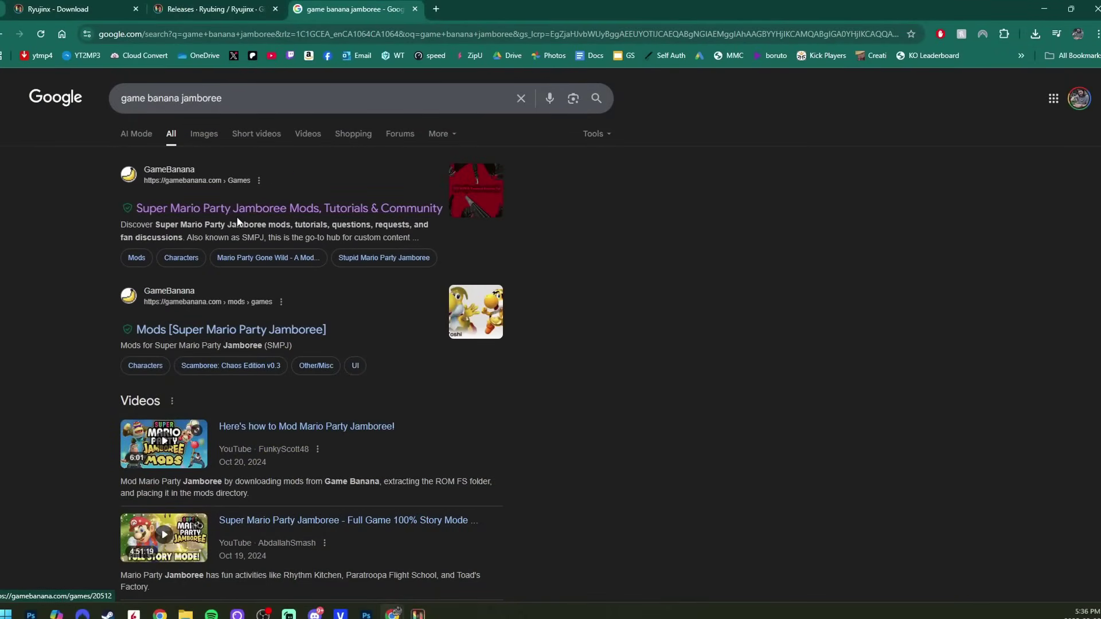
Step: Open the GameBanana page for Super Mario Party Jamboree and browse its mods
click(256, 212)
scroll(838, 412, down, 10)
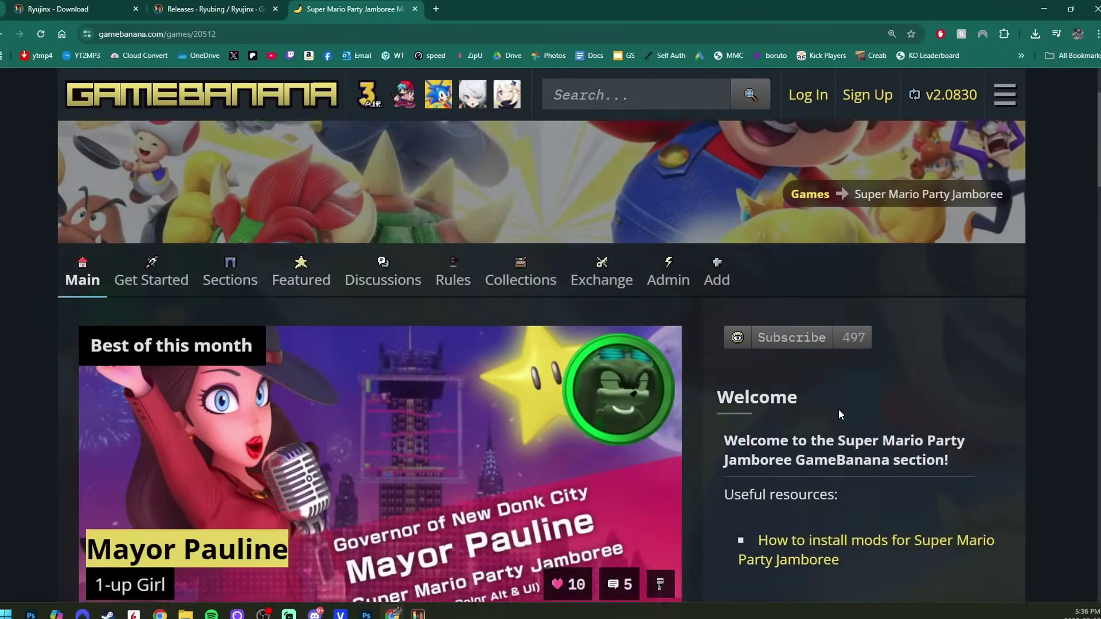
scroll(839, 414, down, 10)
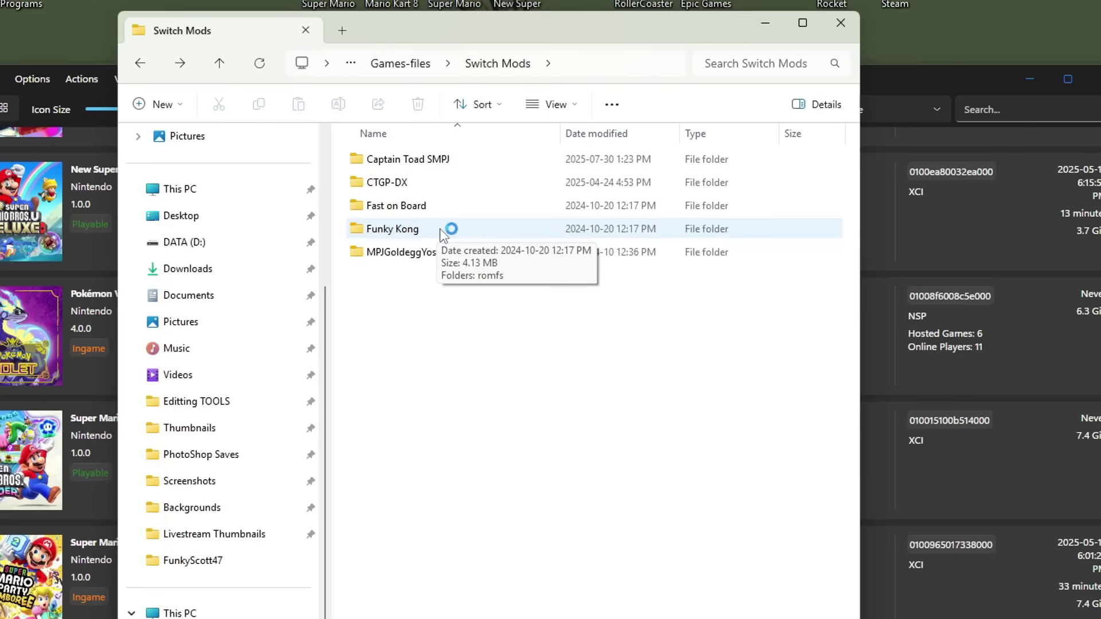
Step: Examine the contents of the Funky Kong and CTGP-DX mod folders inside Switch Mods
double_click(424, 231)
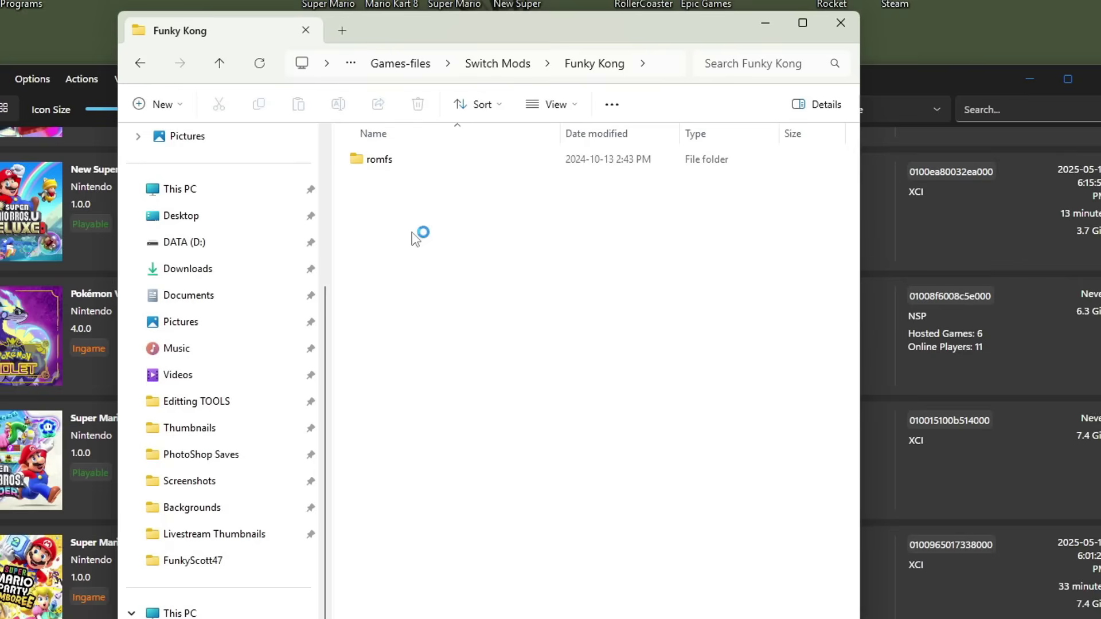
click(140, 63)
click(404, 182)
double_click(404, 182)
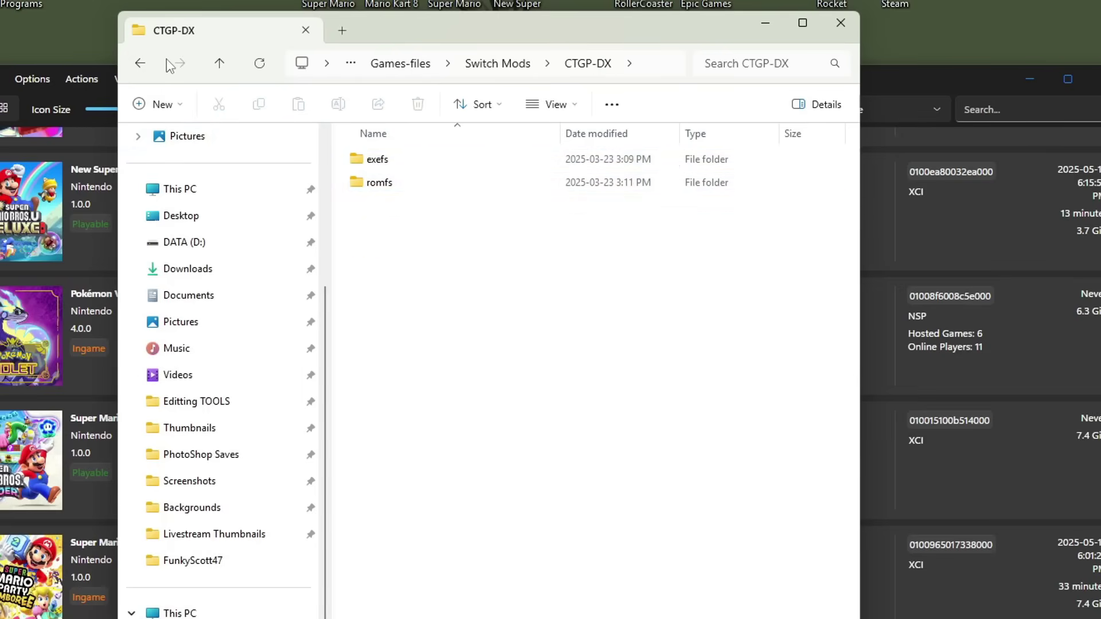
click(140, 63)
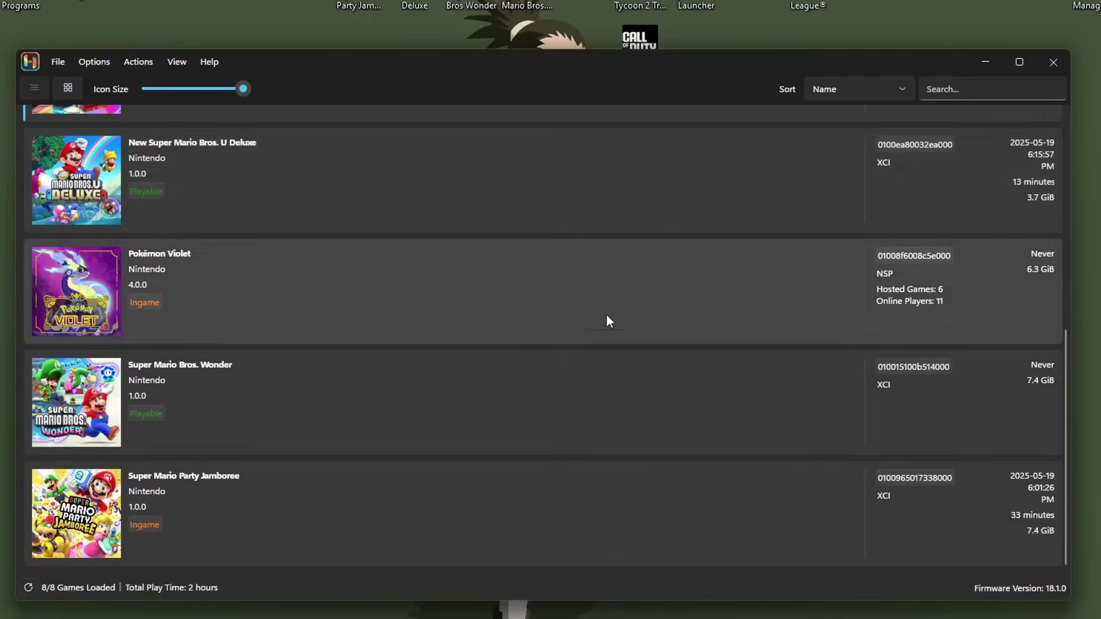
Step: Copy the Captain Toad SMPJ, Fast on Board, Funky Kong and MPJGoldeggYoshi folders into Super Mario Party Jamboree's mods directory
click(258, 513)
right_click(256, 509)
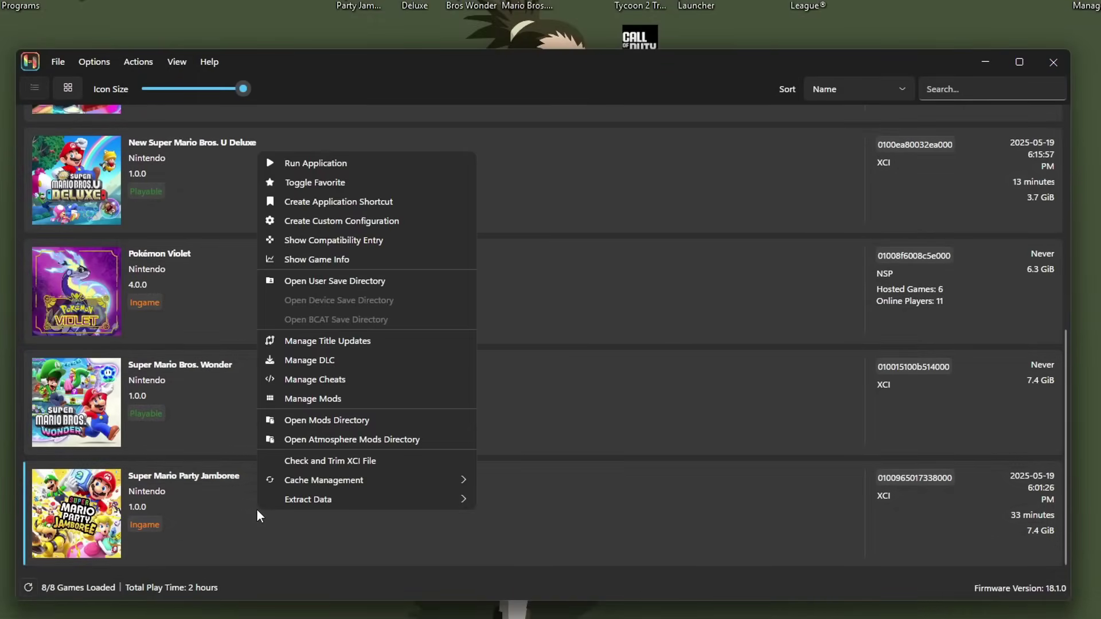
click(356, 421)
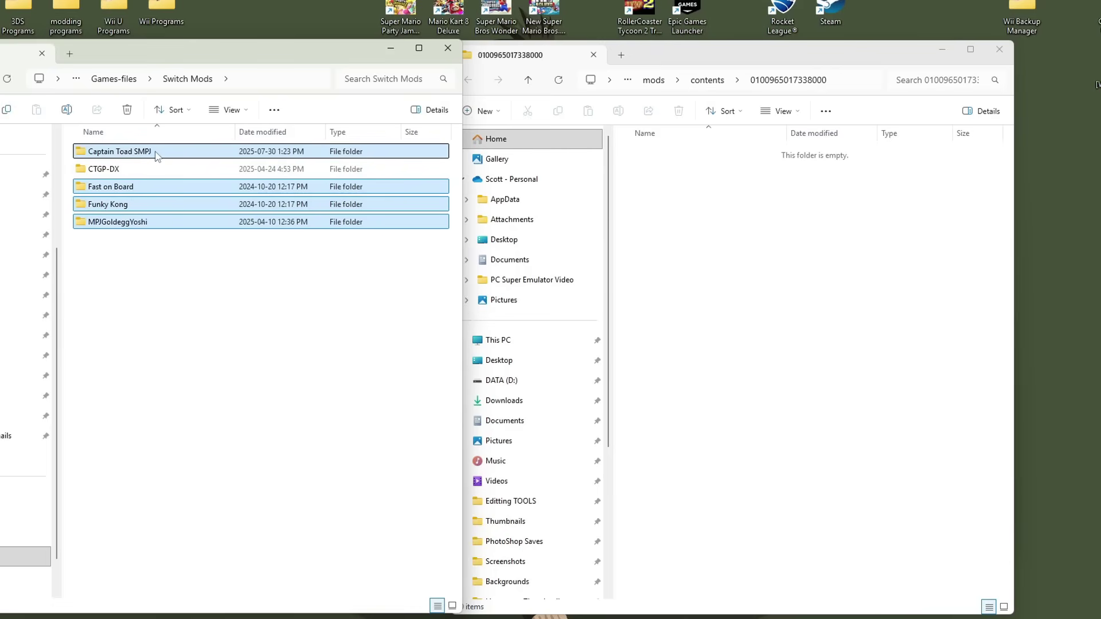
drag(157, 155, 766, 294)
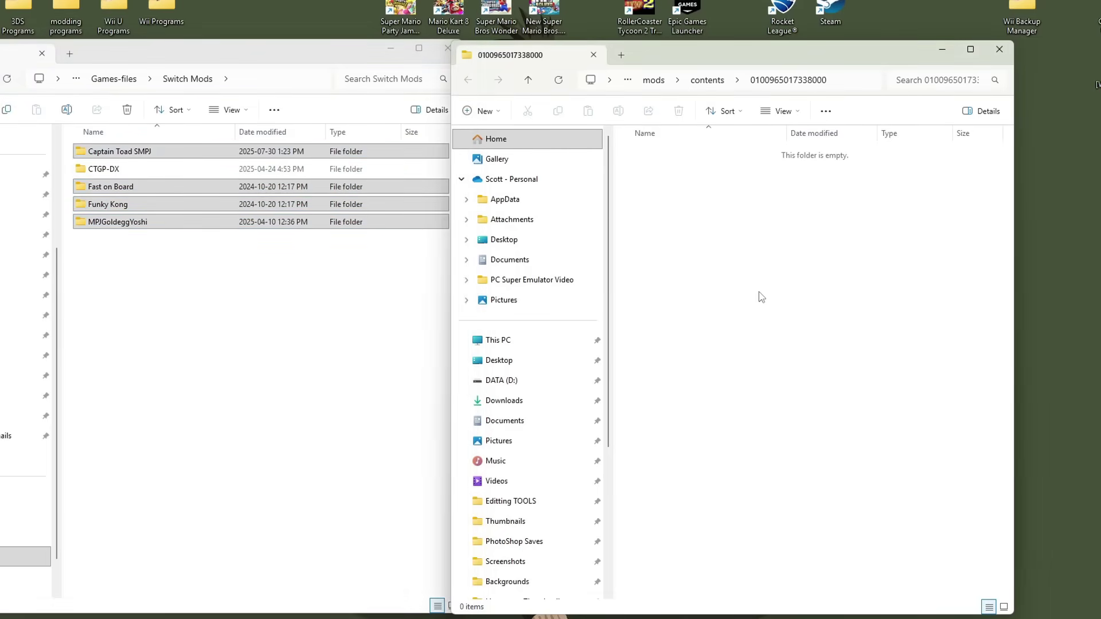
click(390, 54)
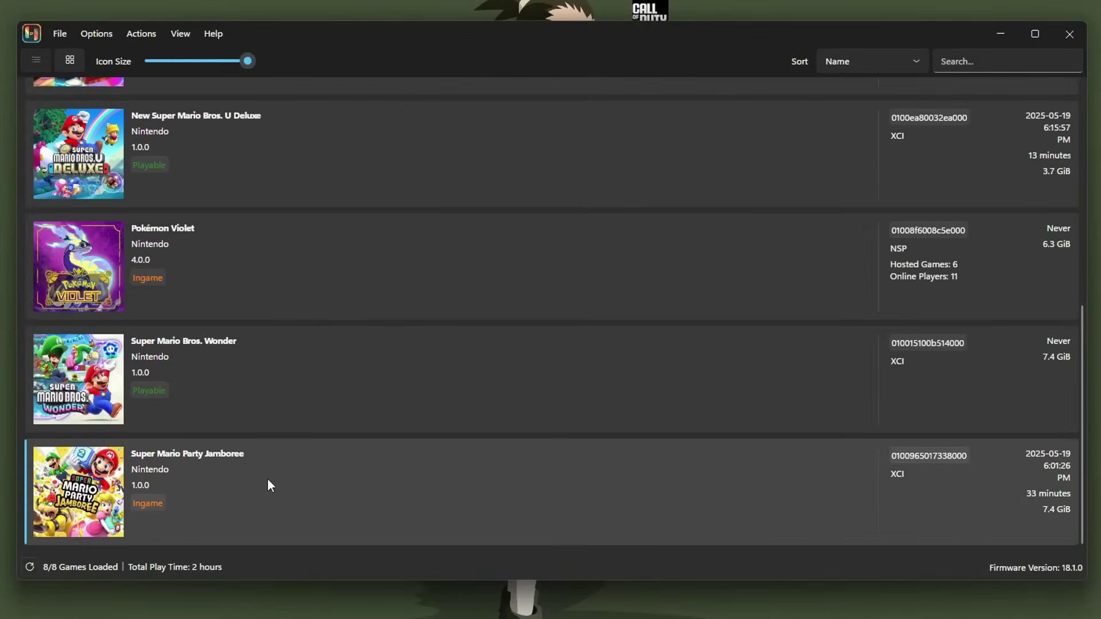
Step: Open the mod manager for Super Mario Party Jamboree and disable the Captain Toad SMPJ mod
right_click(268, 481)
click(352, 364)
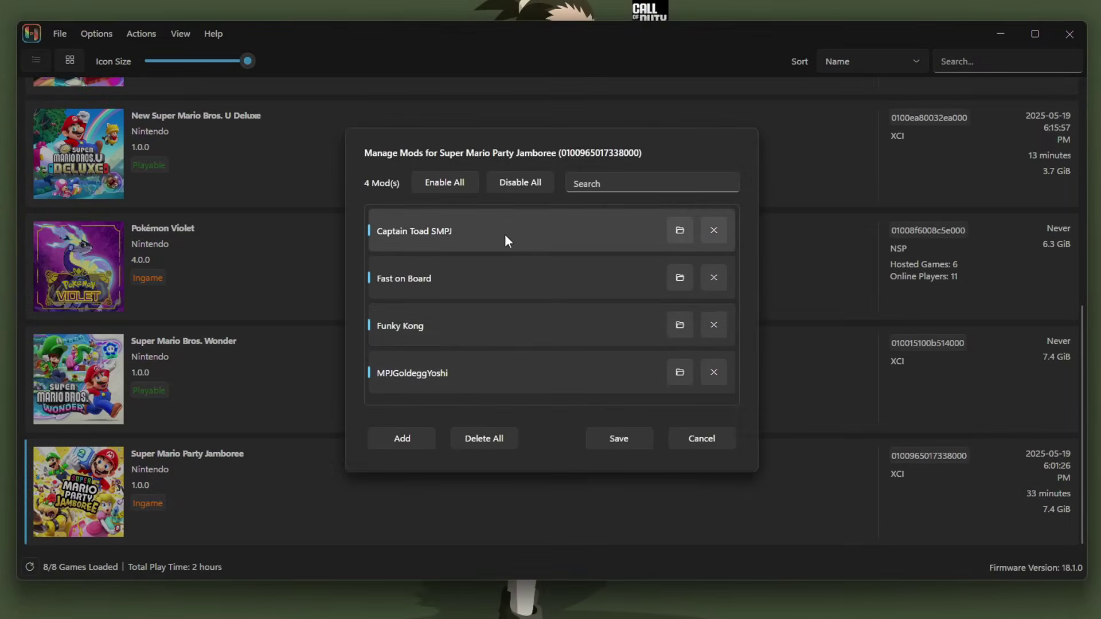
click(544, 218)
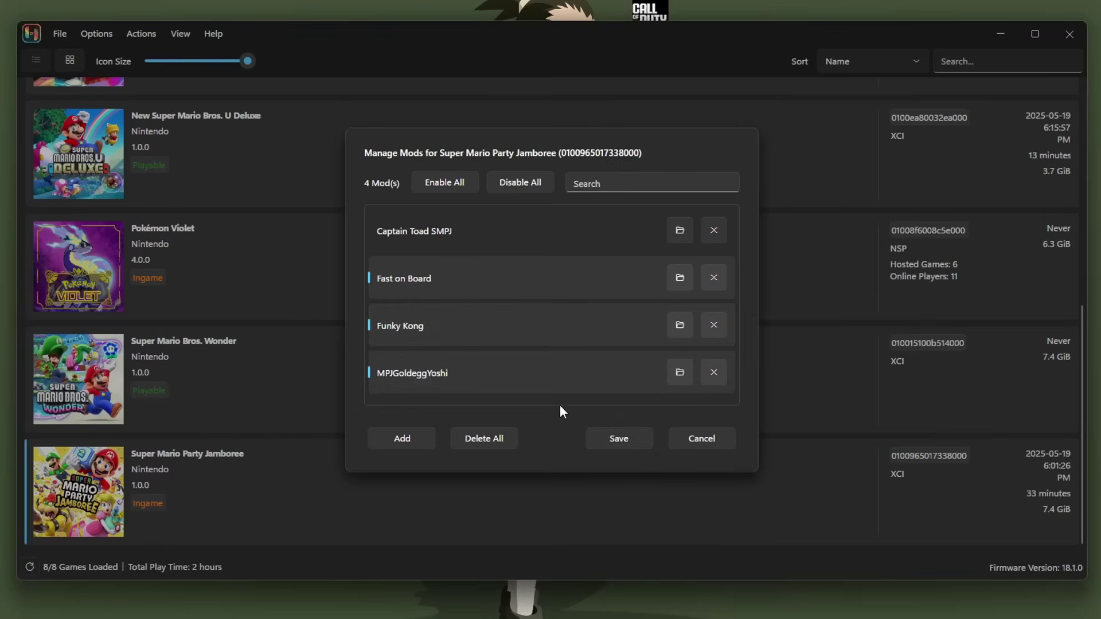
Step: Add the Fast on Board folder from Switch Mods as a mod through the mod manager
click(401, 440)
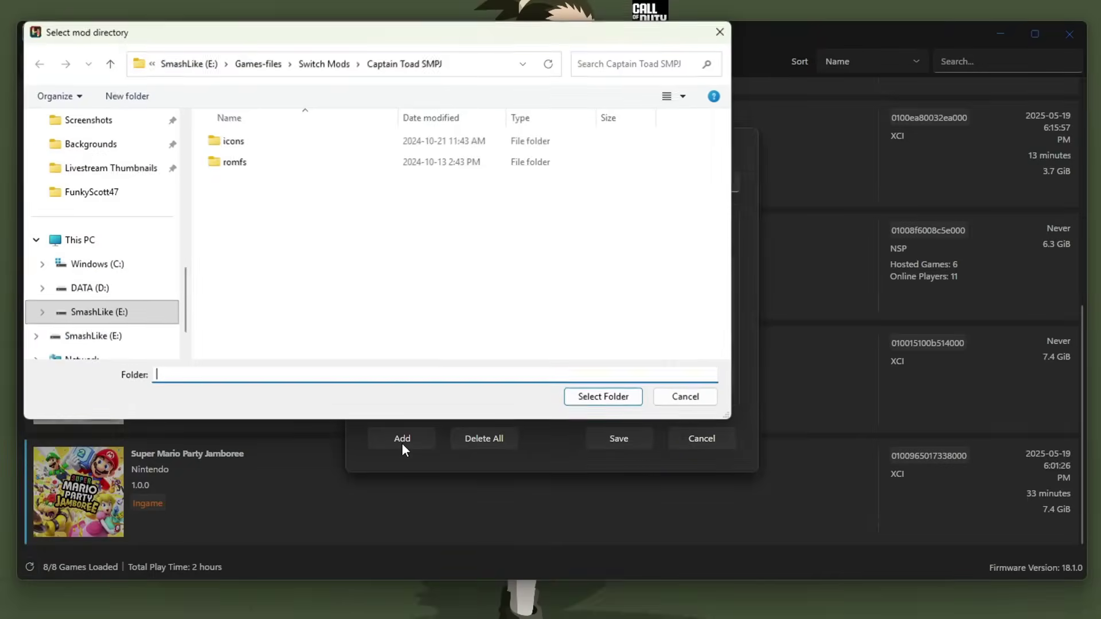
click(319, 65)
click(265, 183)
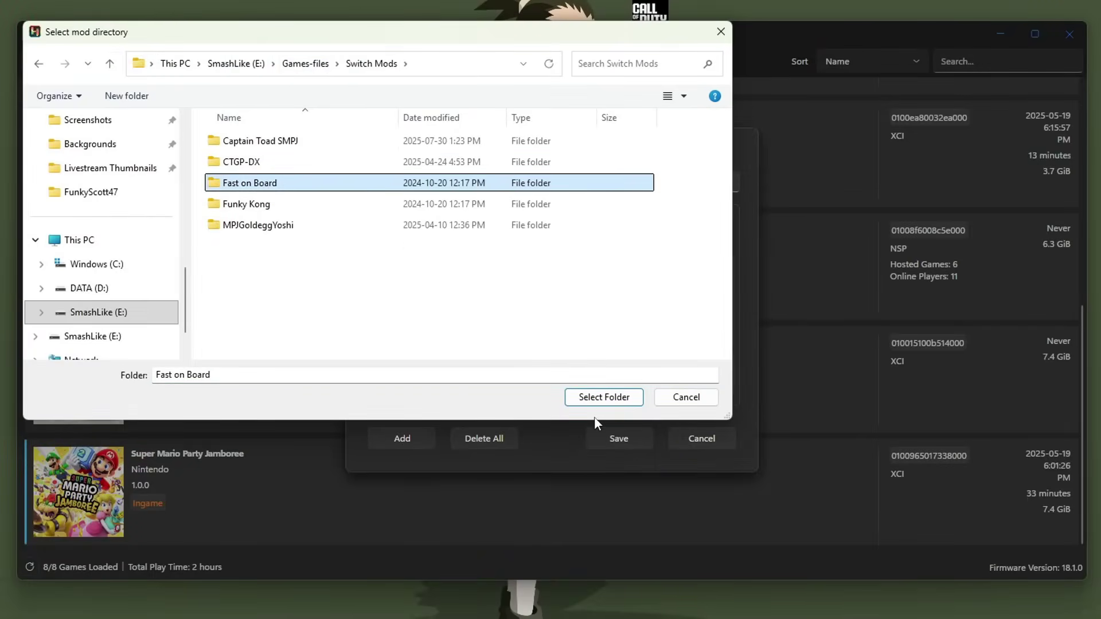
click(605, 395)
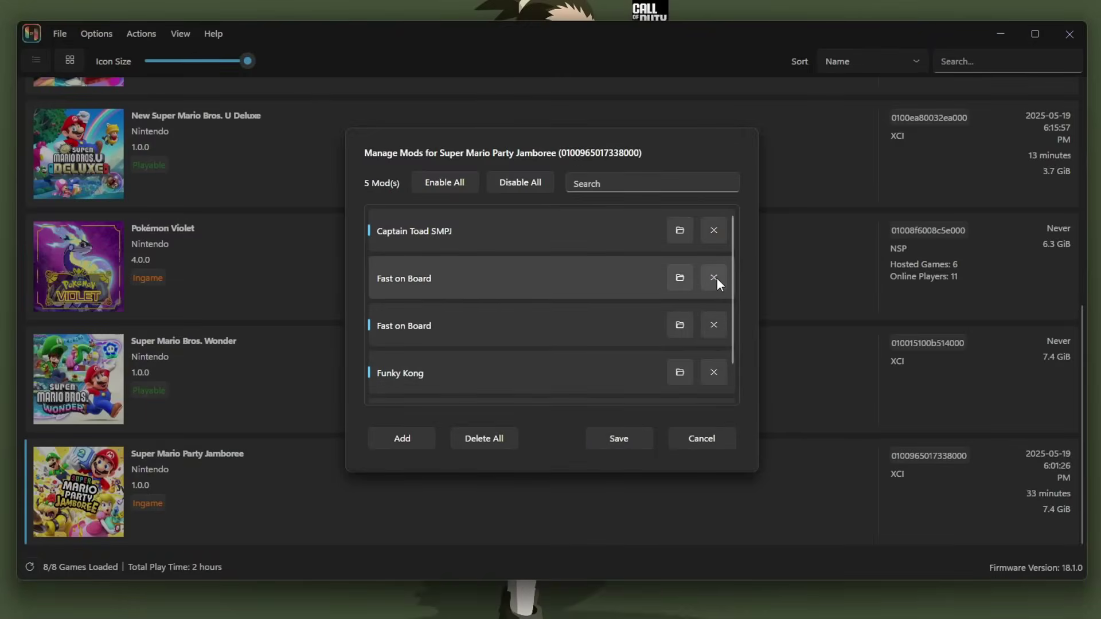
Step: Delete the duplicate Fast on Board entry and save the mod list
click(714, 279)
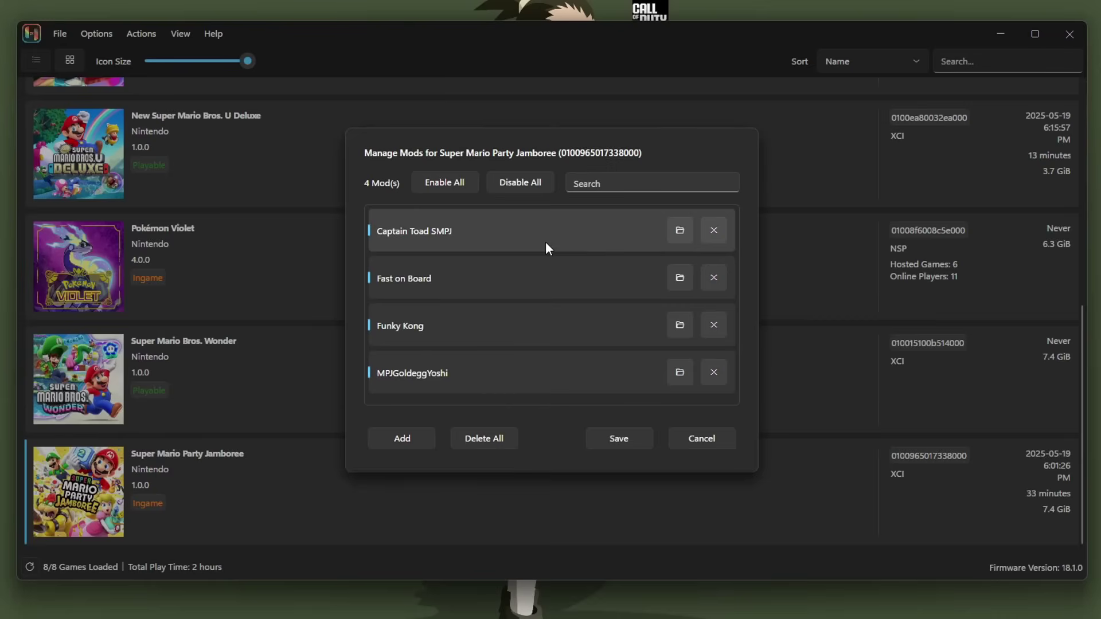
click(619, 438)
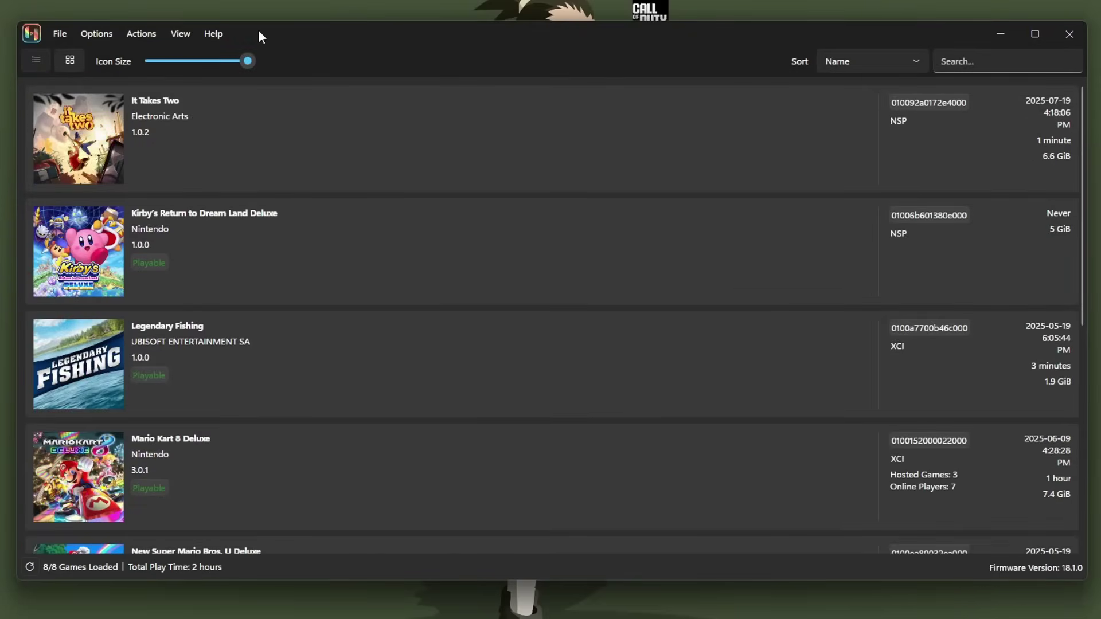
Step: Open the compatibility list and browse all games instead of only the owned ones
scroll(335, 295, down, 3)
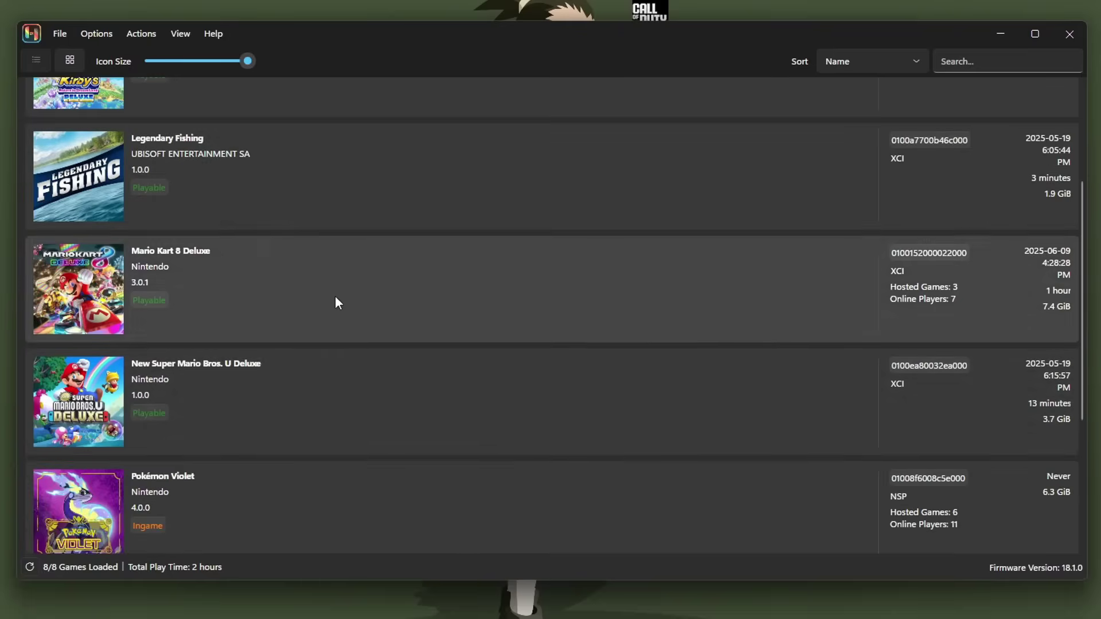
scroll(373, 377, up, 3)
click(219, 33)
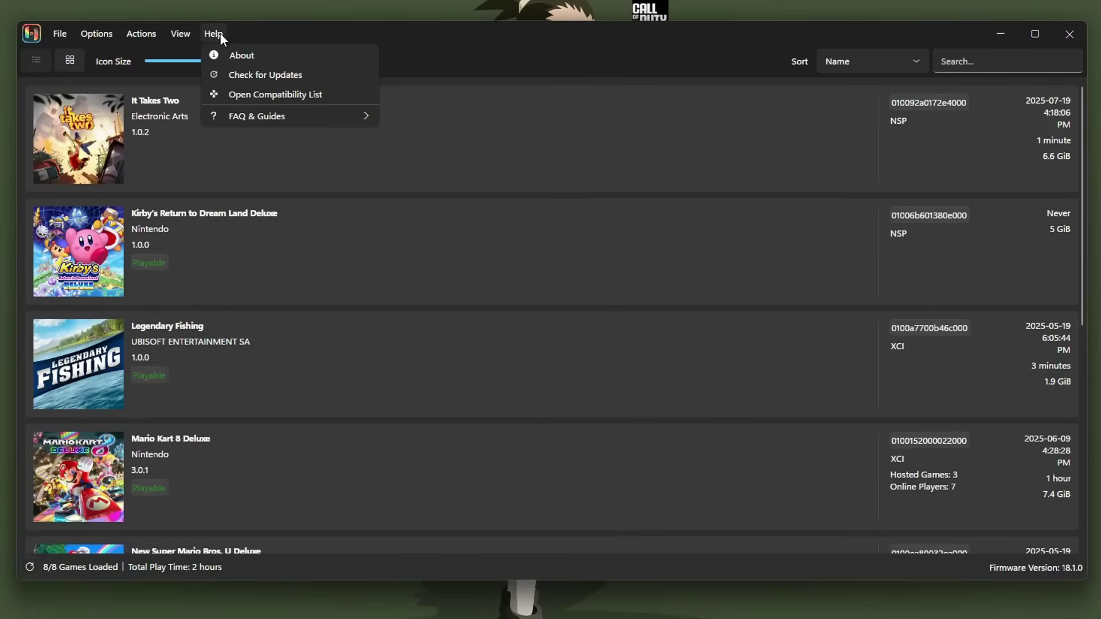
click(246, 92)
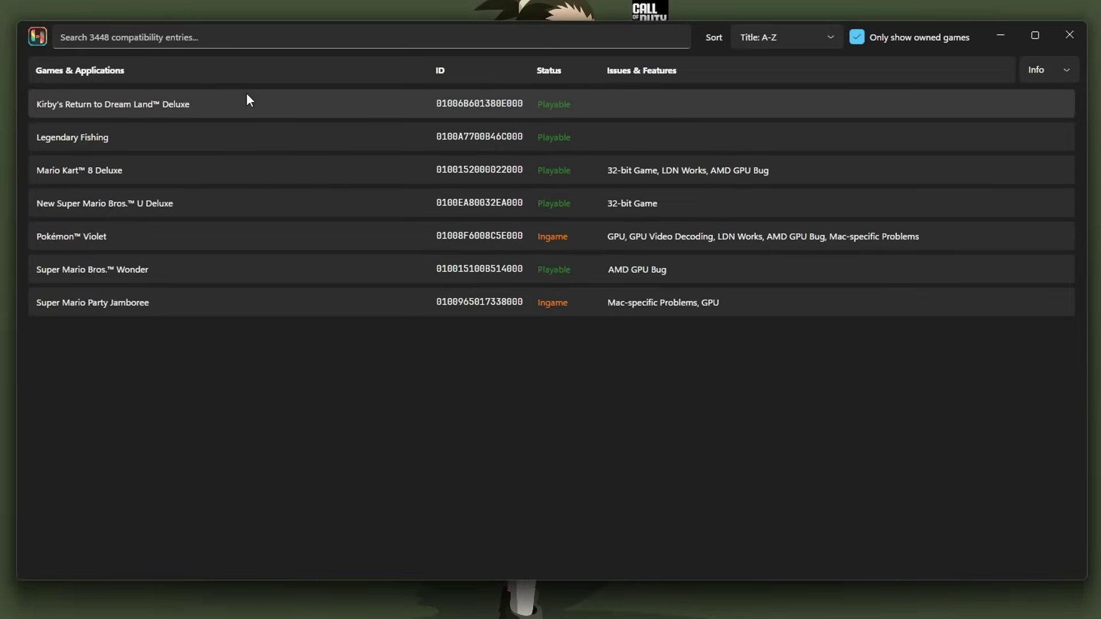
click(856, 38)
scroll(566, 212, down, 10)
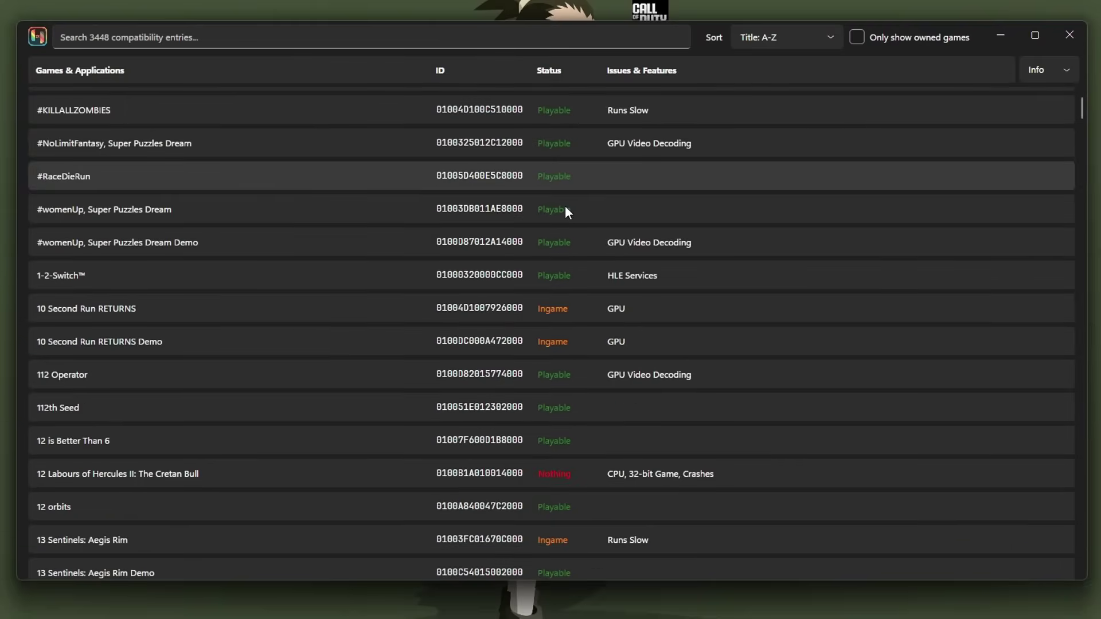
Step: Search the compatibility list for "mario" to check those games' status, and close the list
click(158, 37)
text(mario)
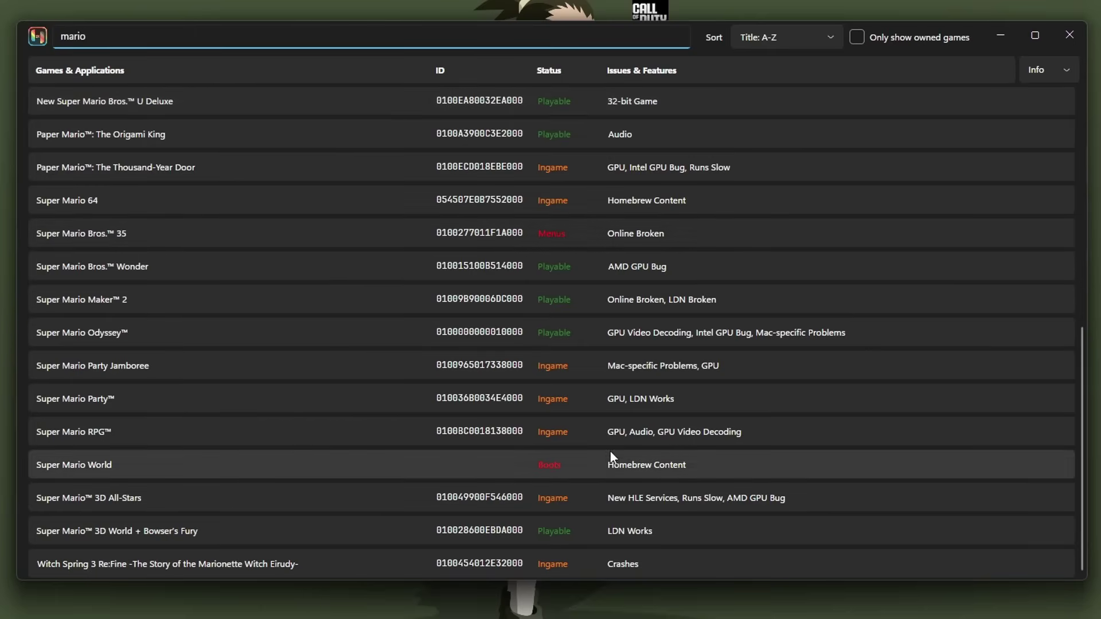
click(1069, 35)
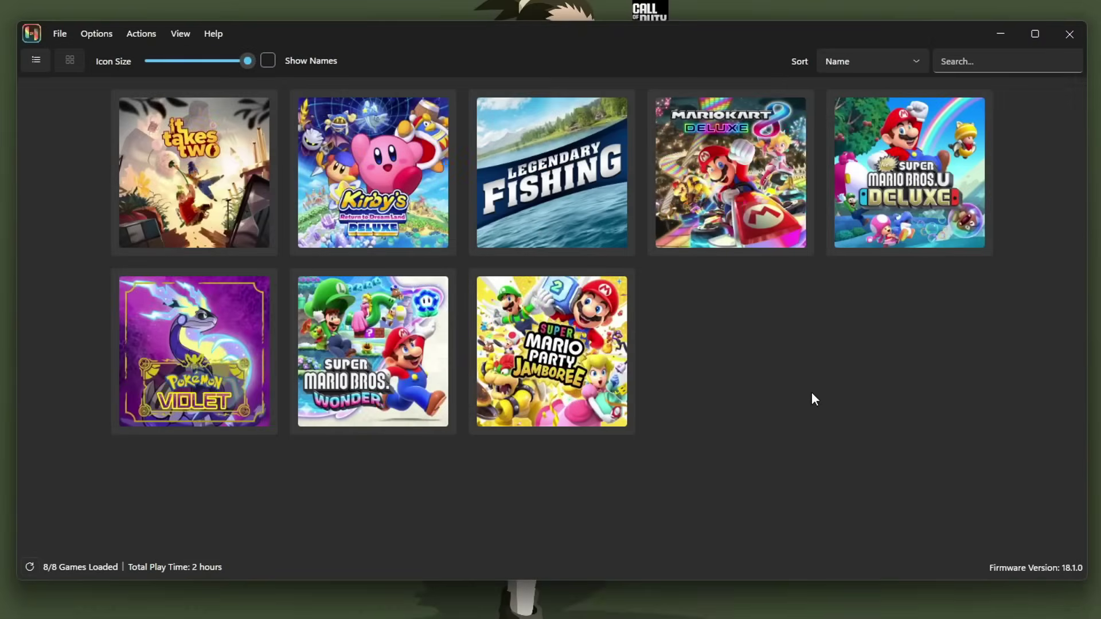